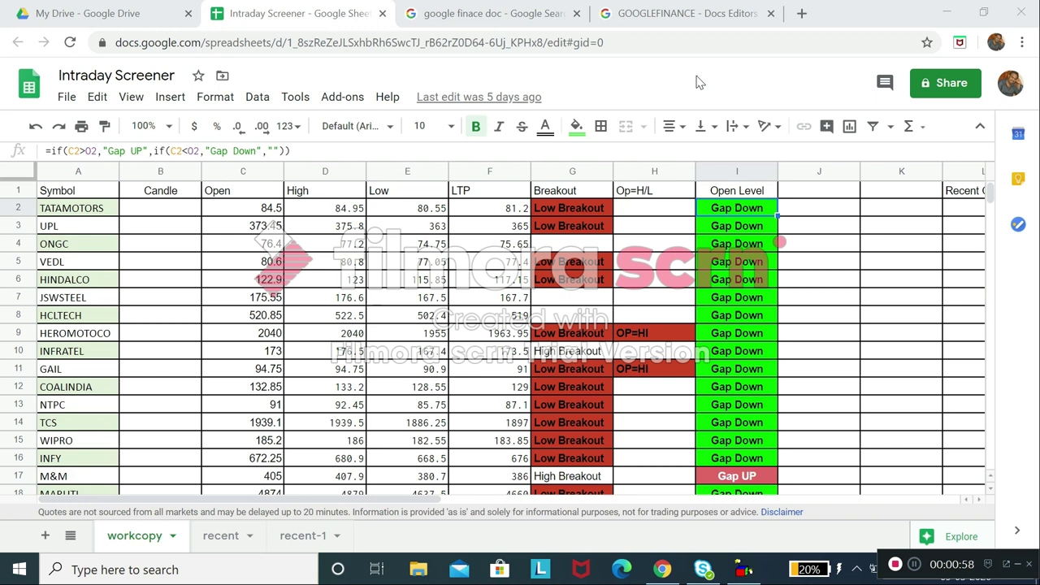
Open a new Chrome tab and go to Google Drive's My Drive from the Google apps grid.
left_click(801, 14)
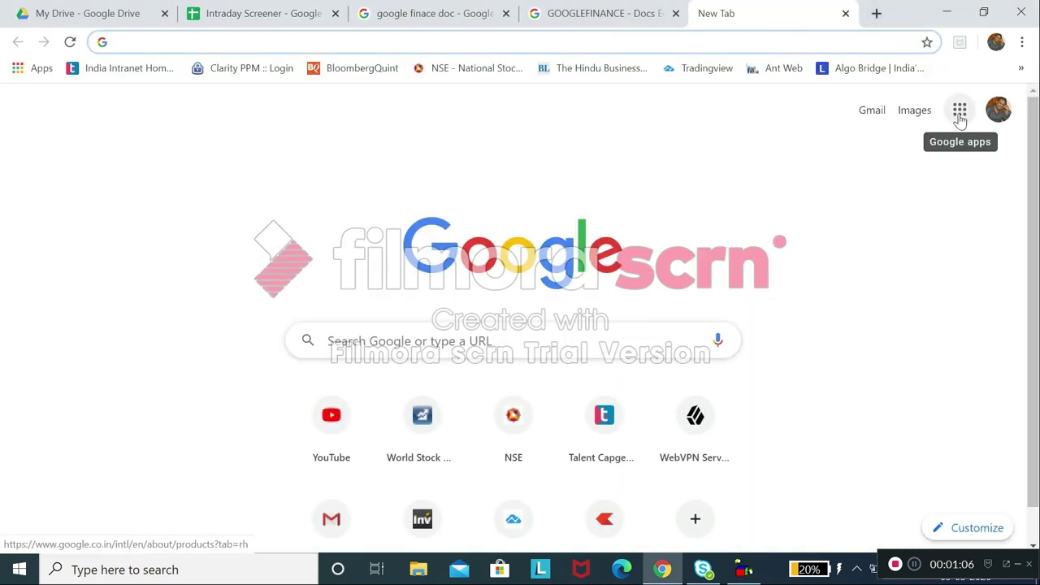
left_click(960, 113)
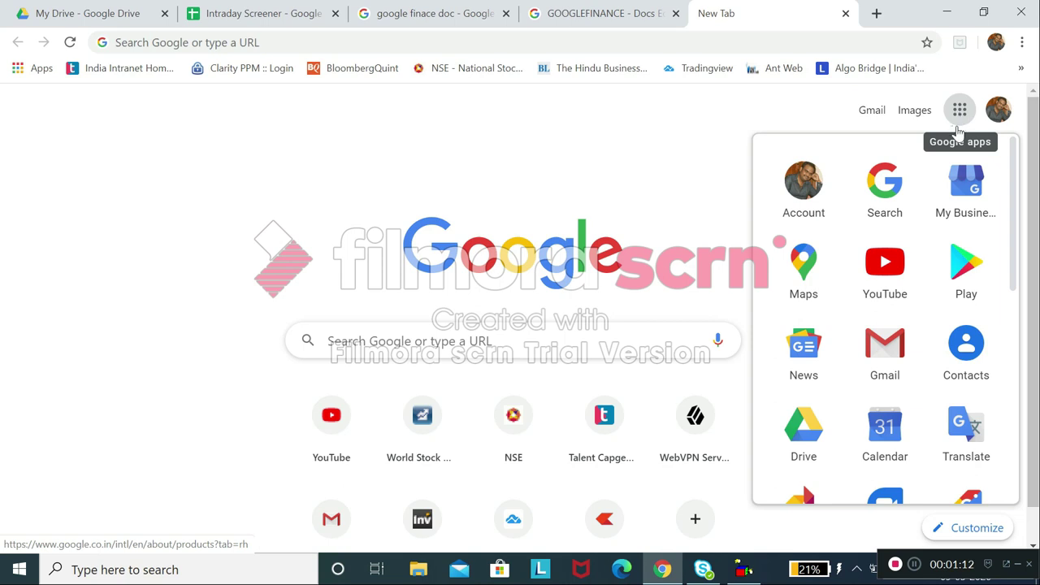
left_click(807, 439)
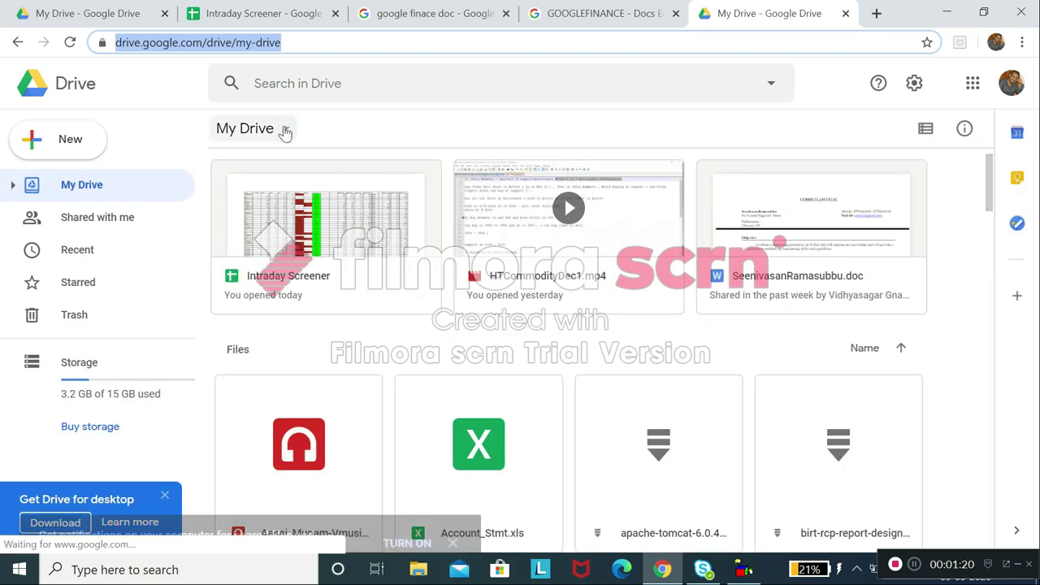
Create a Google Sheets blank spreadsheet from the My Drive new-item menu.
left_click(284, 131)
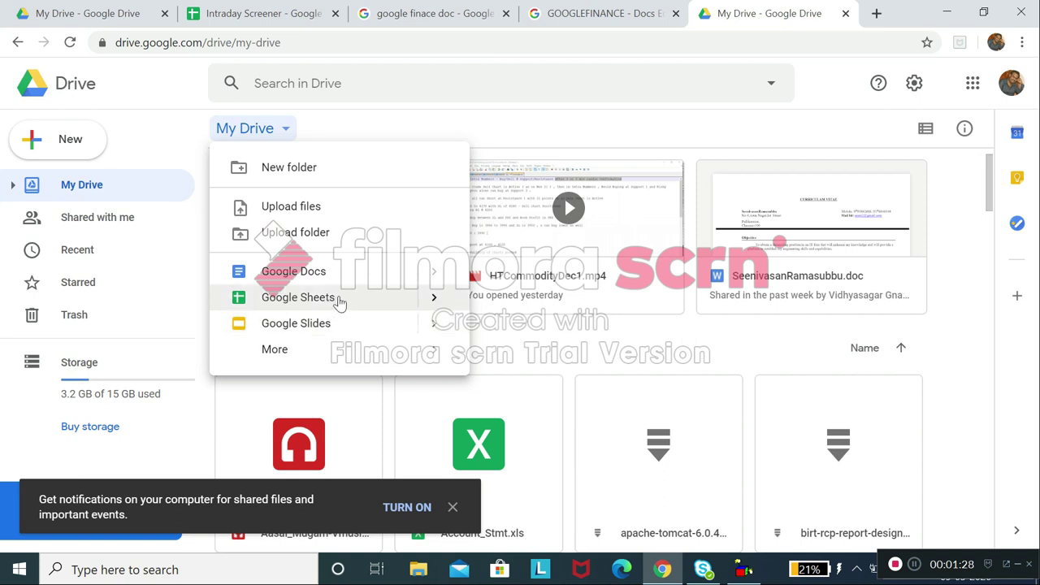
mouse_move(431, 297)
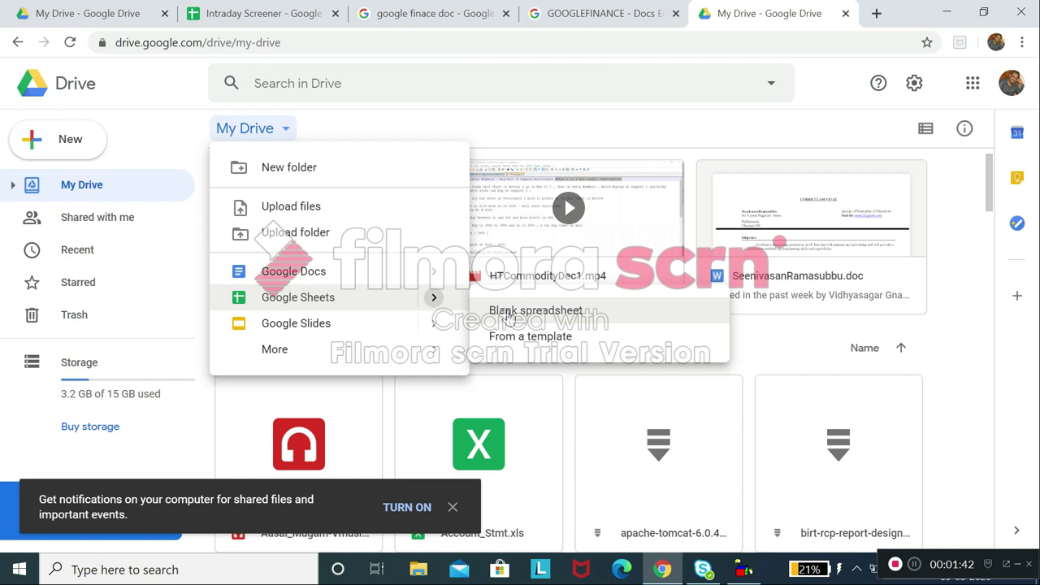
left_click(509, 315)
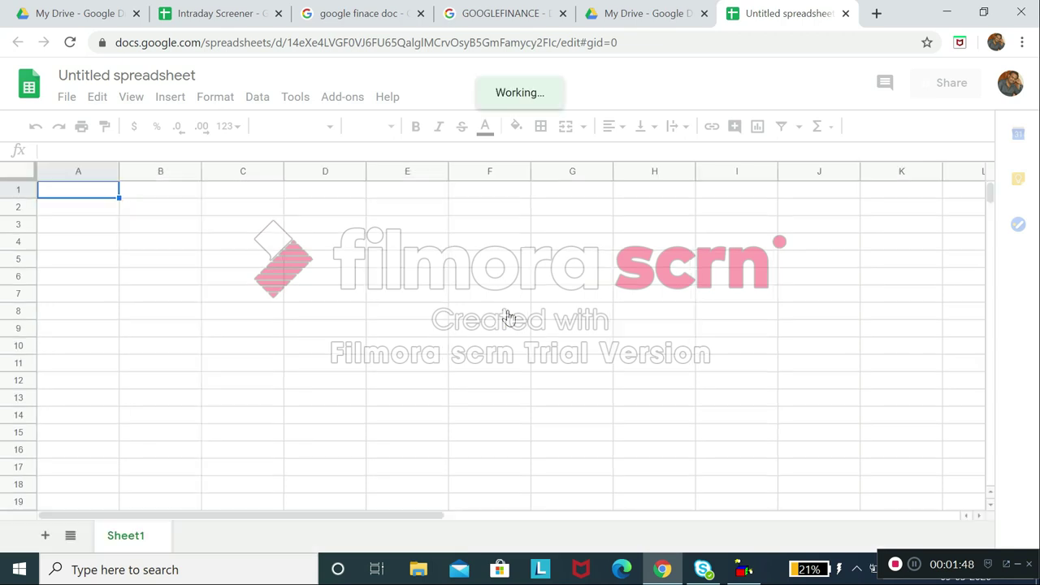
Replace the 'Untitled spreadsheet' title with 'Intraday Scanner'.
left_click(126, 74)
double_click(154, 75)
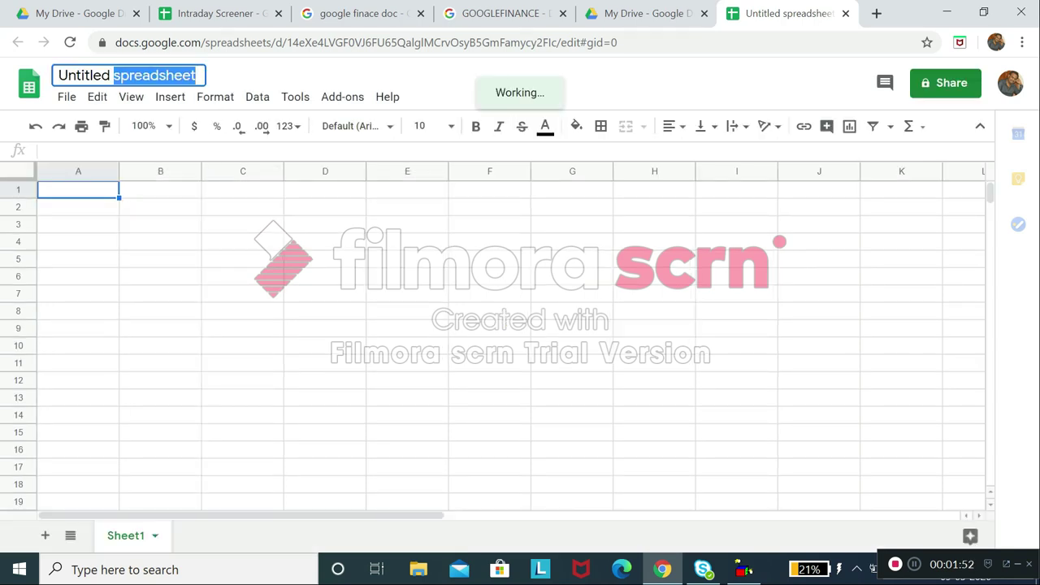
key("ctrl+a")
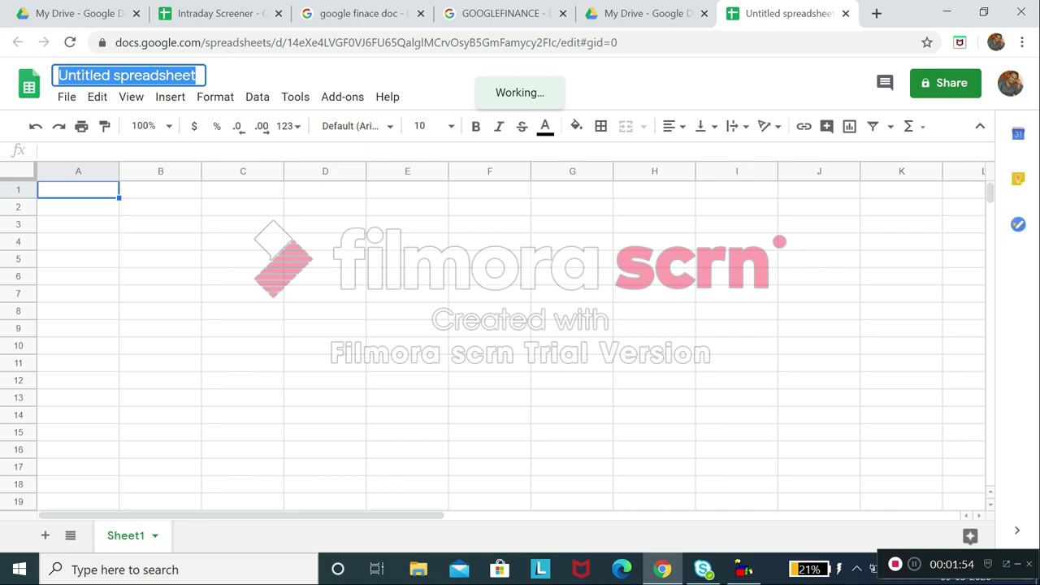
key("BackSpace")
type("Intraday ")
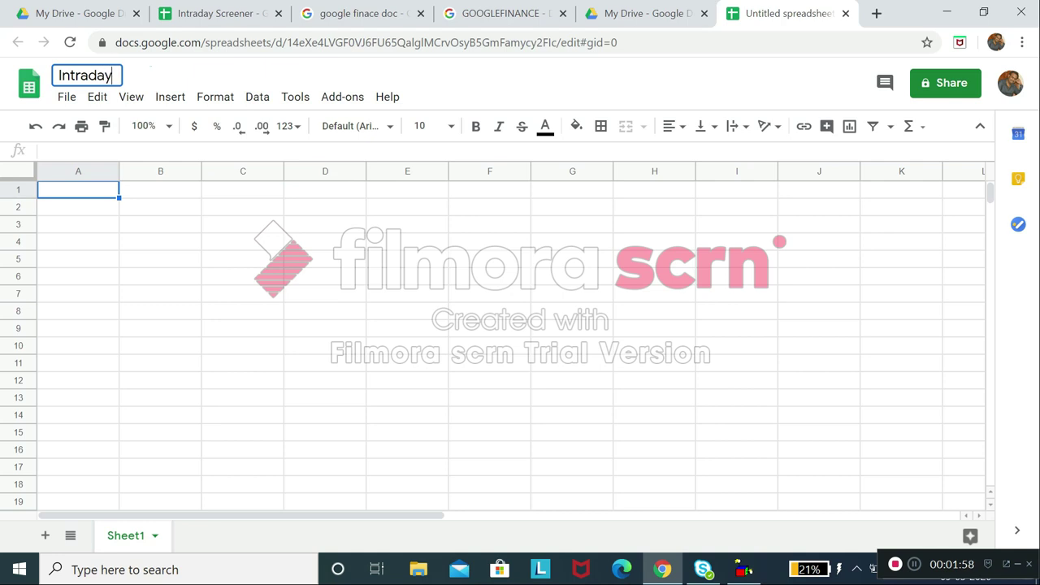
type("Sca")
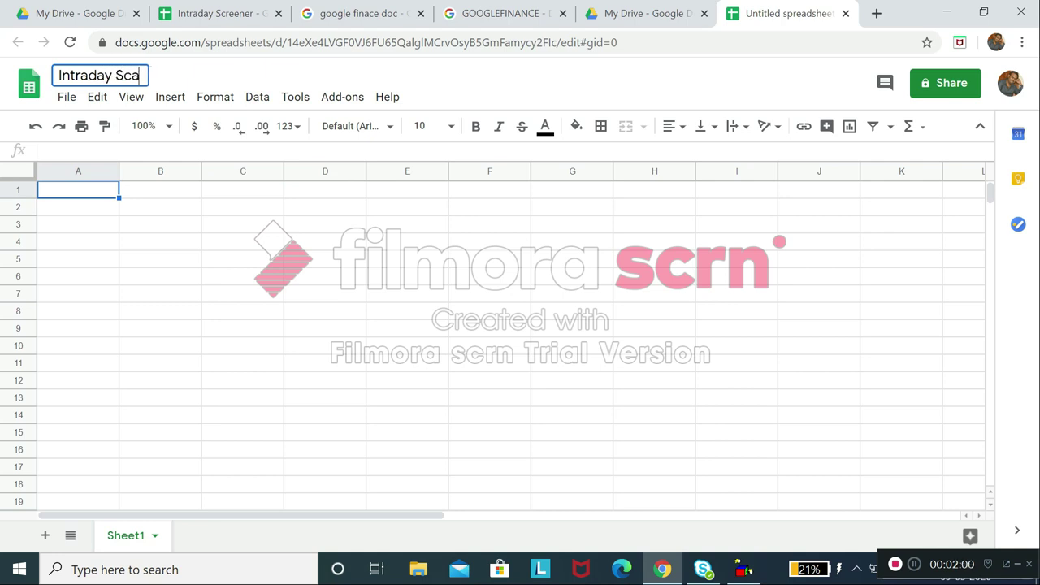
type("nn")
type("er")
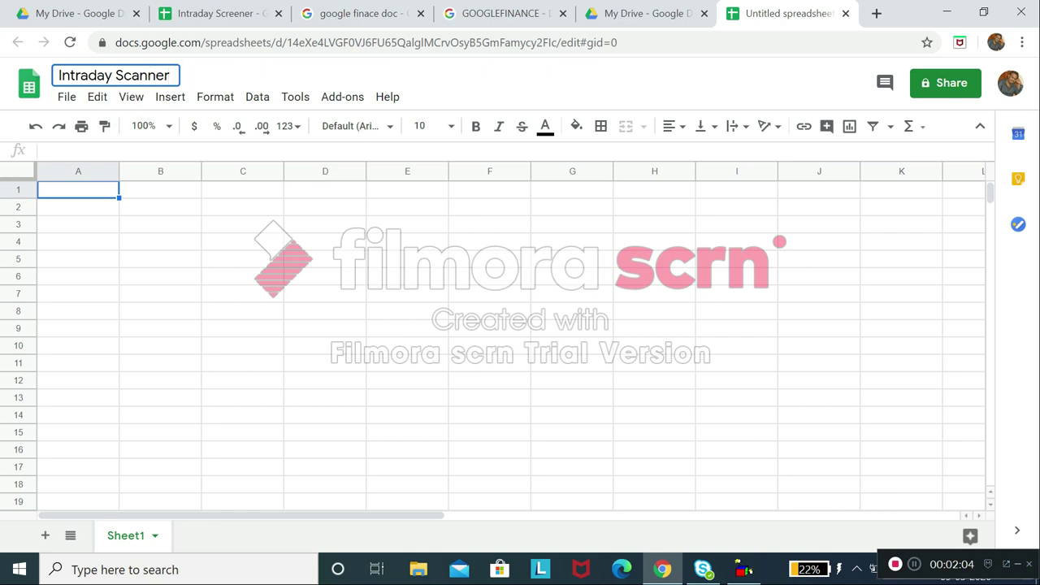
left_click(74, 199)
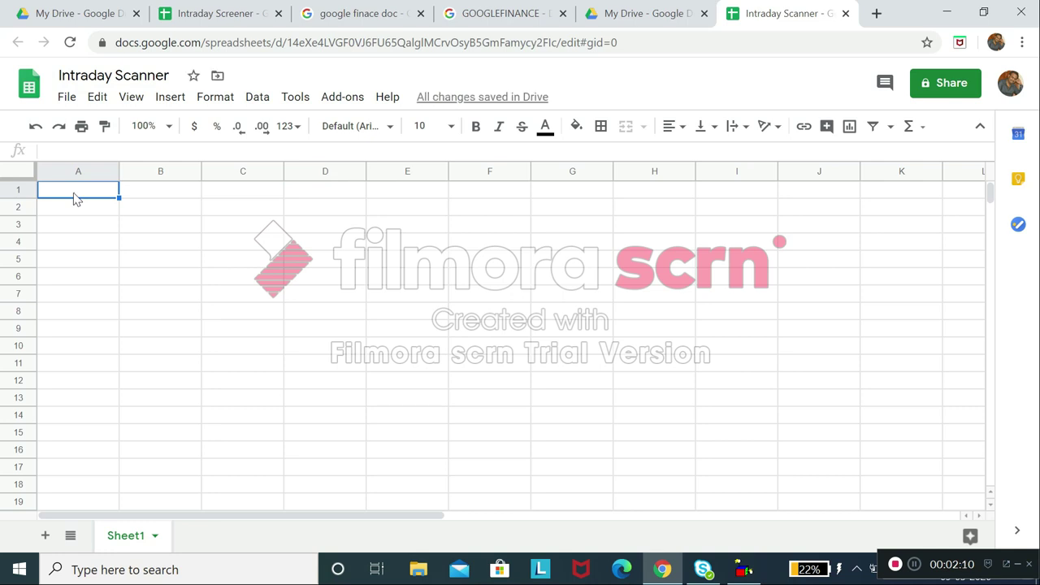
Enter the headers Stocks, Level and Open in A1:C1, discarding an unfinished Symbol entry.
type("S")
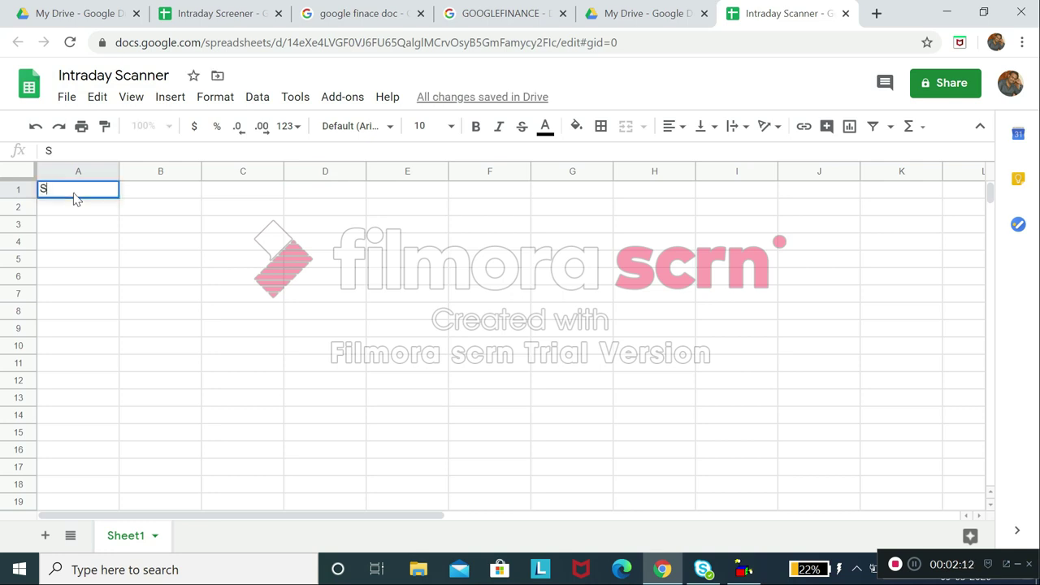
type("ymbol")
key("Escape")
type("Stocks")
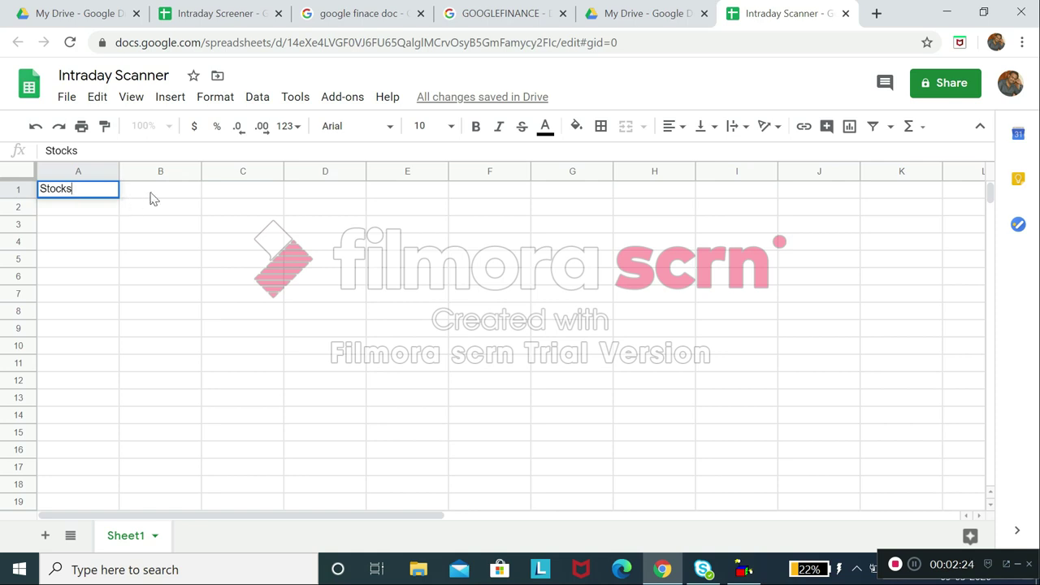
left_click(157, 197)
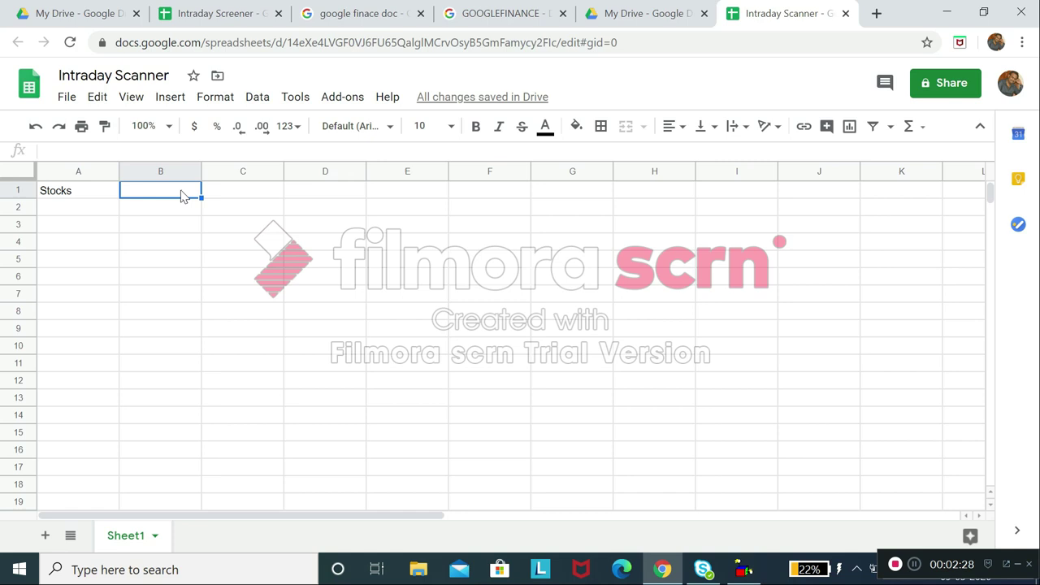
type("Level")
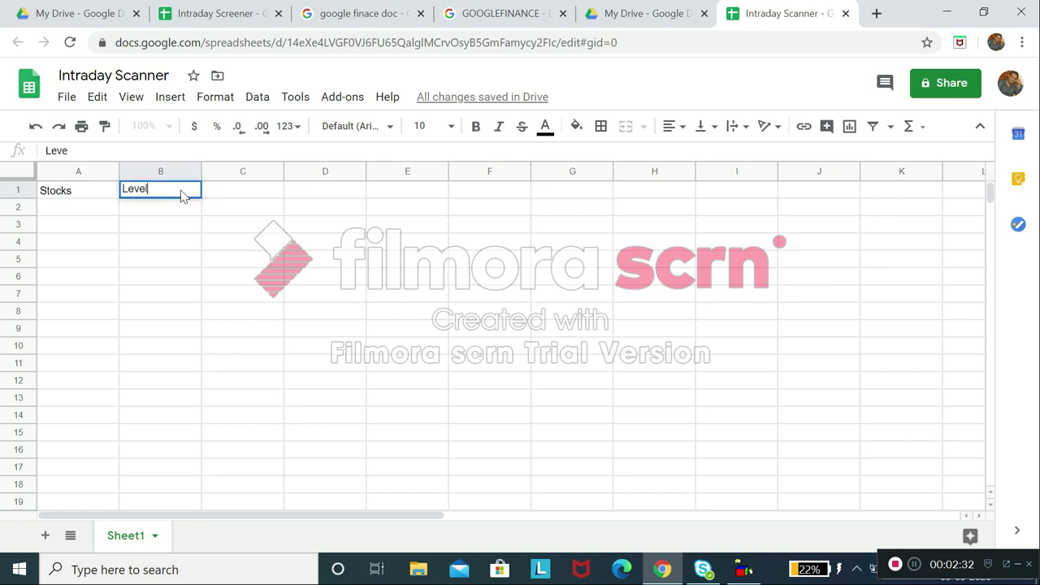
left_click(226, 196)
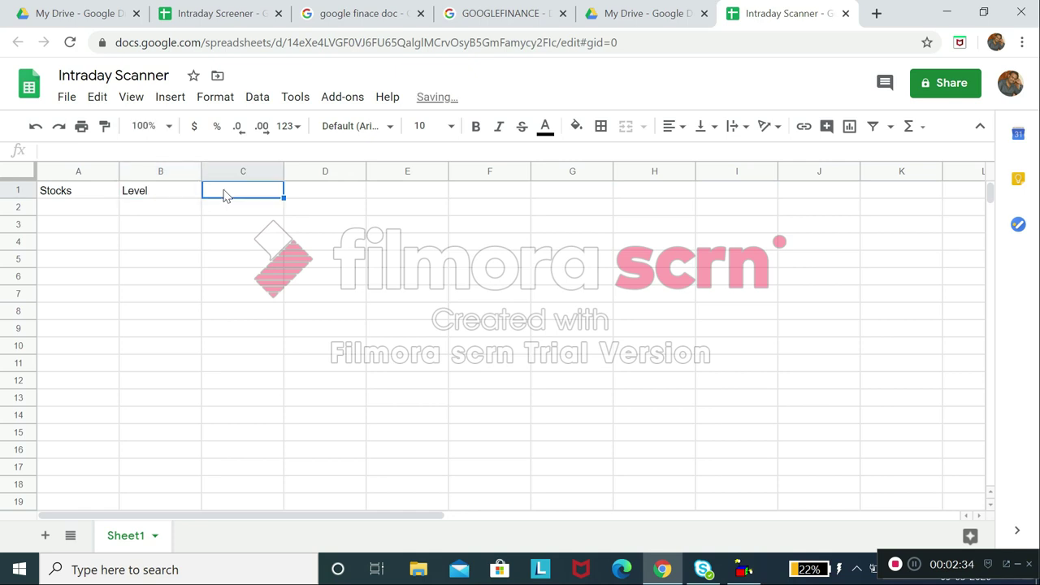
type("Open")
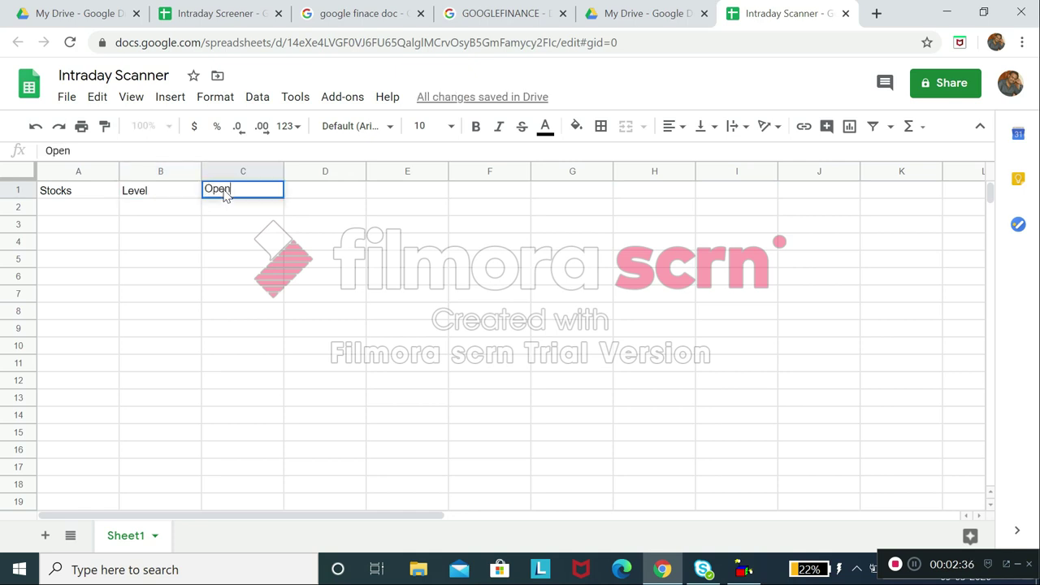
left_click(312, 193)
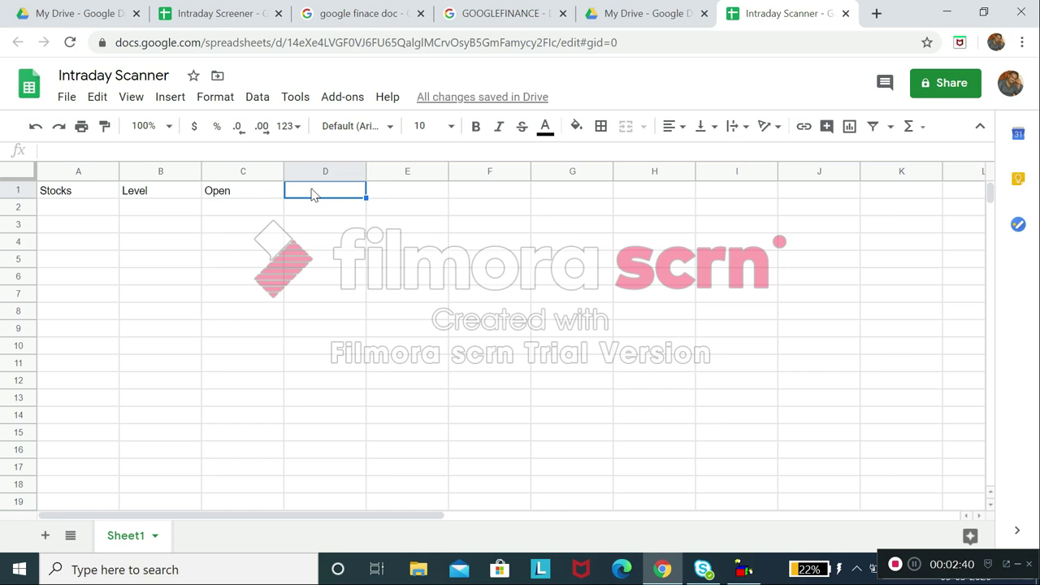
Add the headers High, close and Yesterday Close in D1:F1, fixing the Hign typo.
type("Hign")
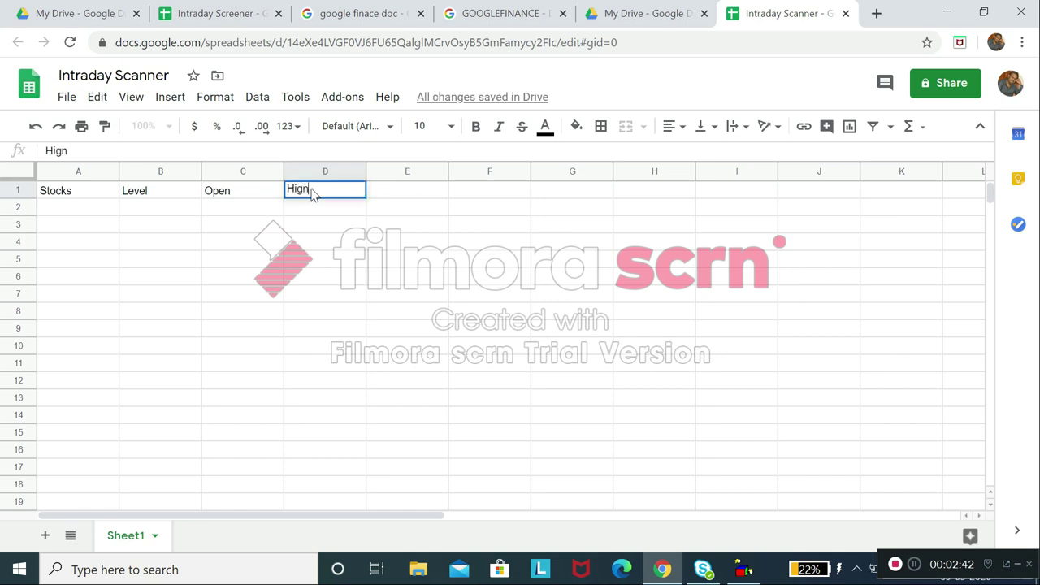
key("BackSpace")
type("h")
left_click(390, 198)
type("close")
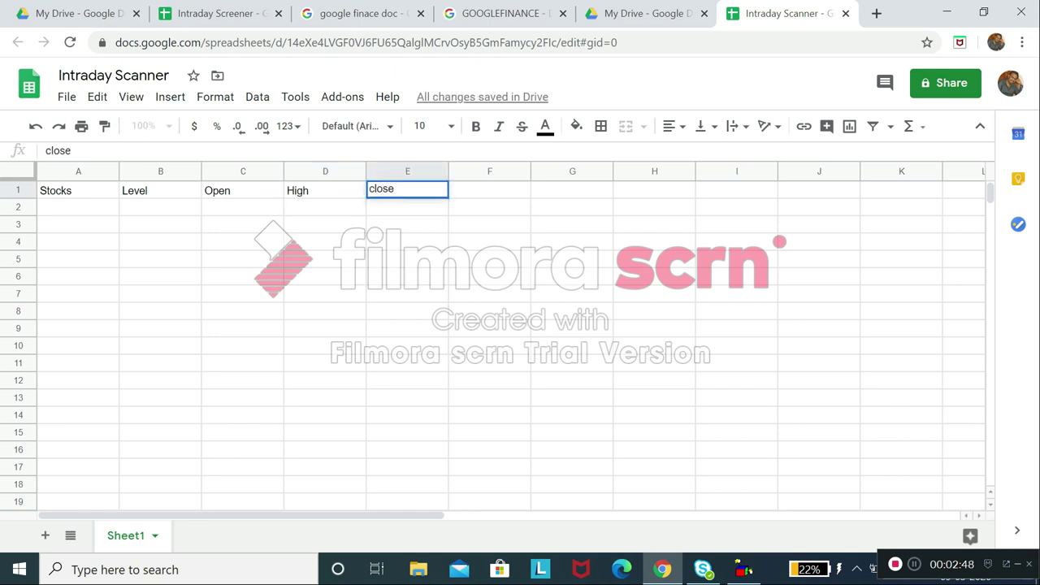
left_click(490, 199)
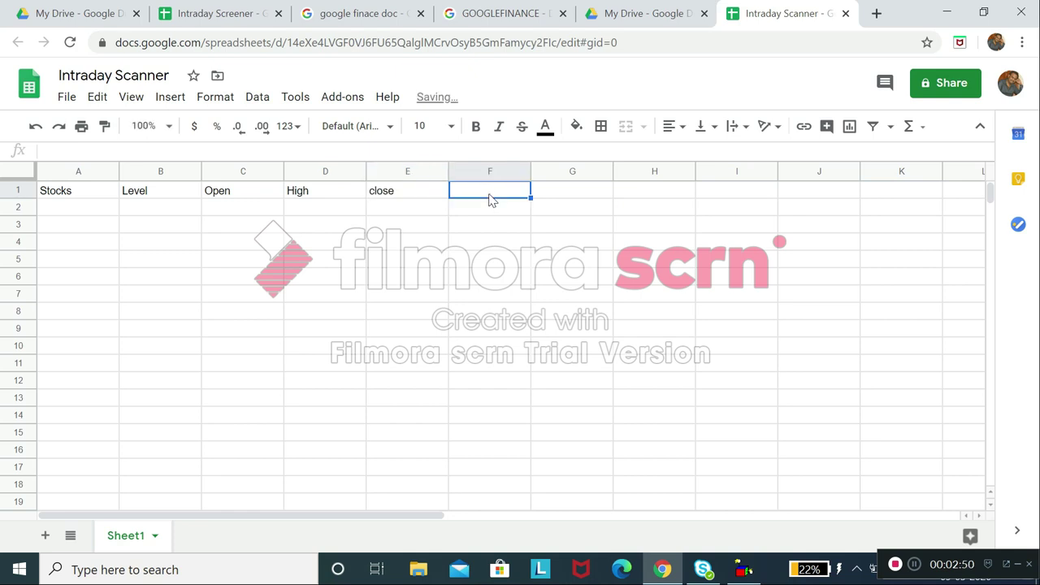
type("Yesterday")
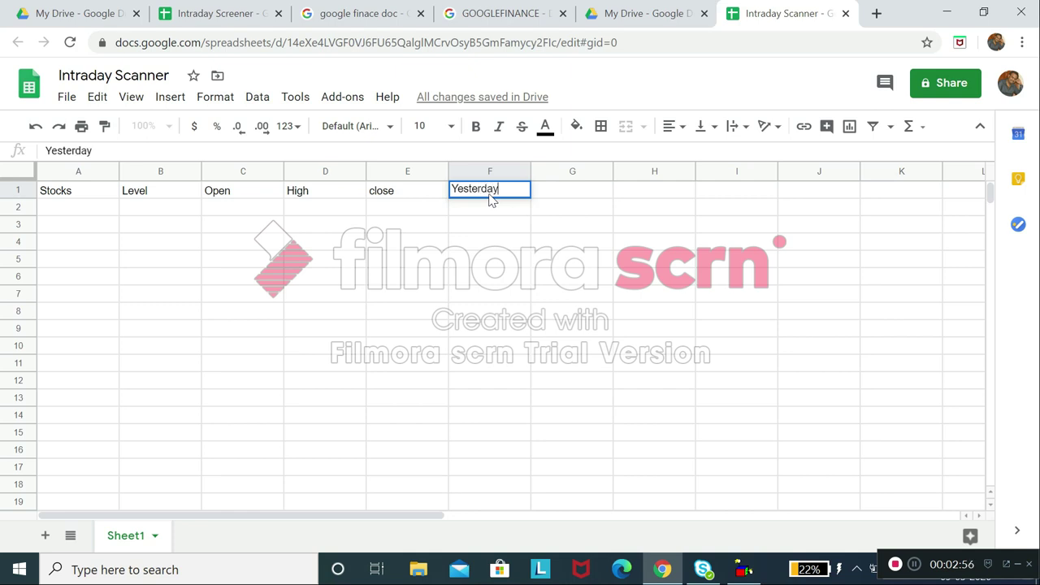
type(" Close")
left_click(488, 248)
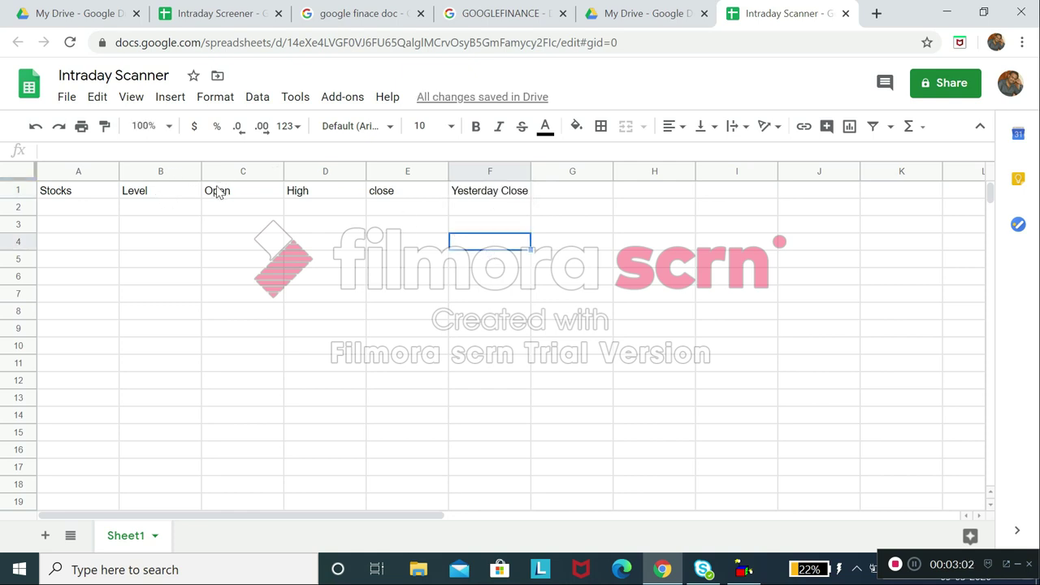
Capitalise the E1 header from close to Close.
left_click(385, 197)
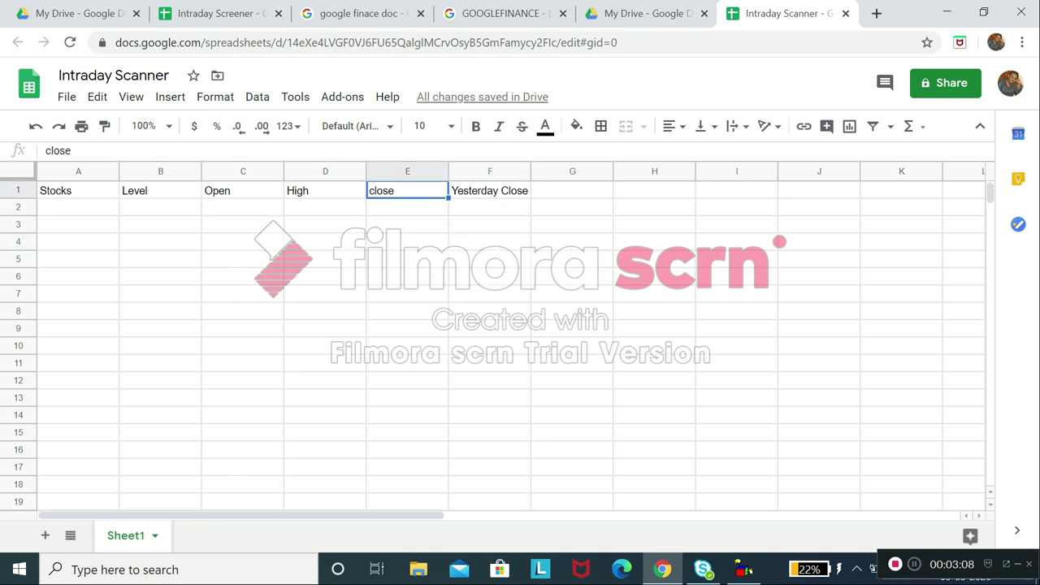
left_click(46, 150)
key("Delete")
type("C")
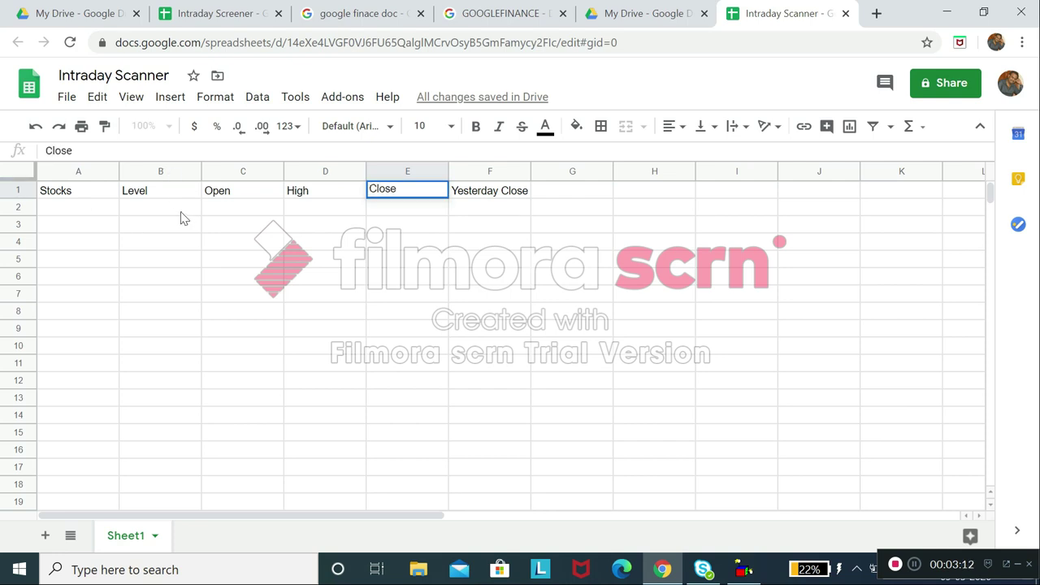
left_click(182, 218)
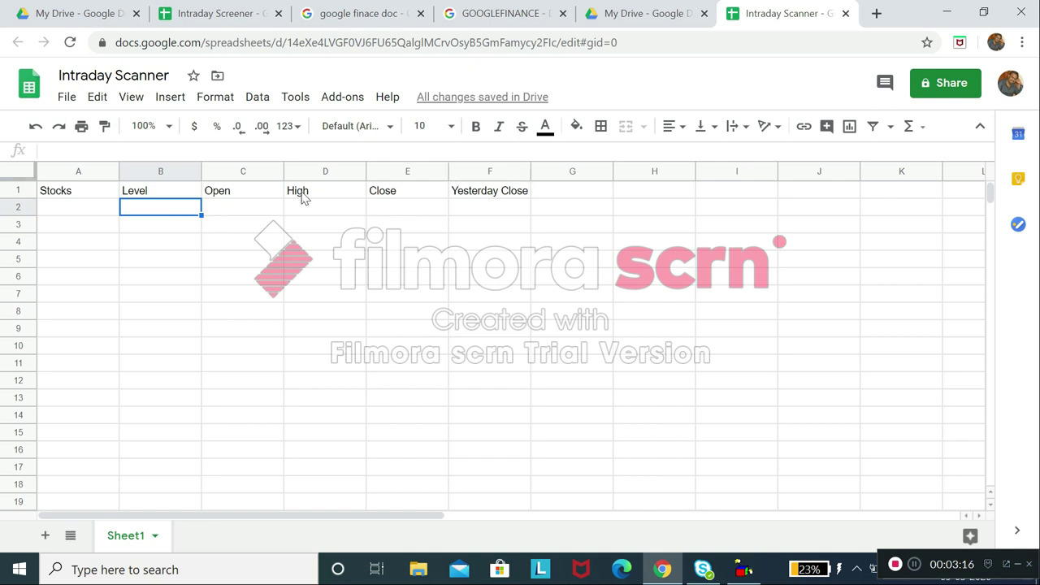
left_click_drag(218, 176, 219, 178)
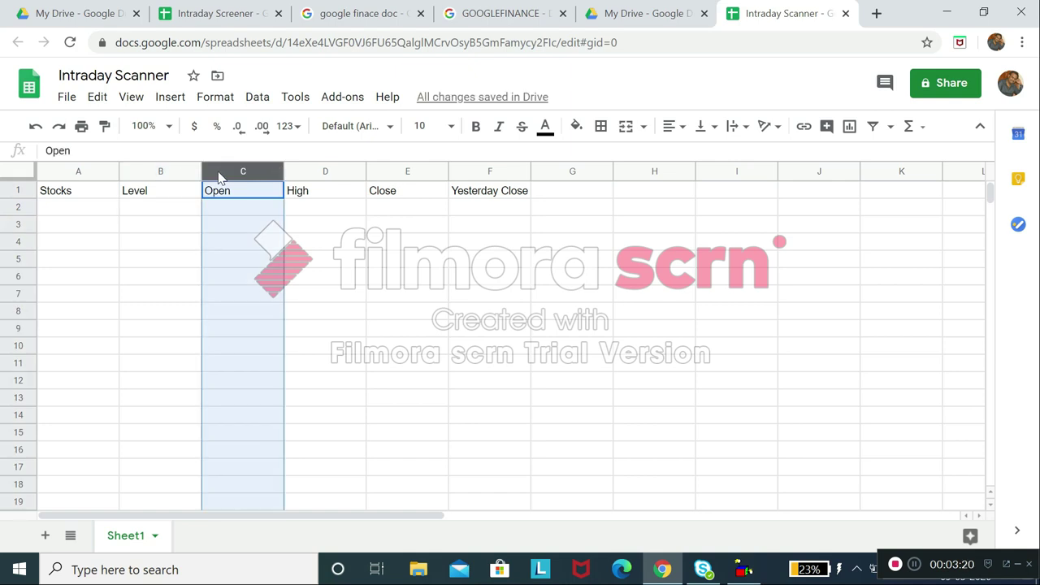
Insert a column before Open and give it the header OP=HI/OP=LO in C1.
right_click(219, 177)
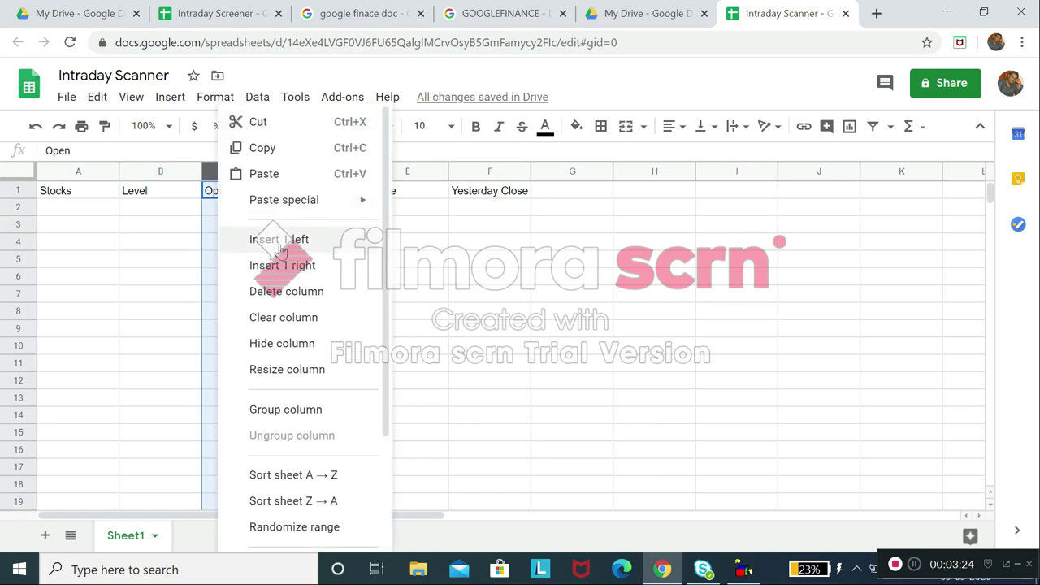
left_click(279, 240)
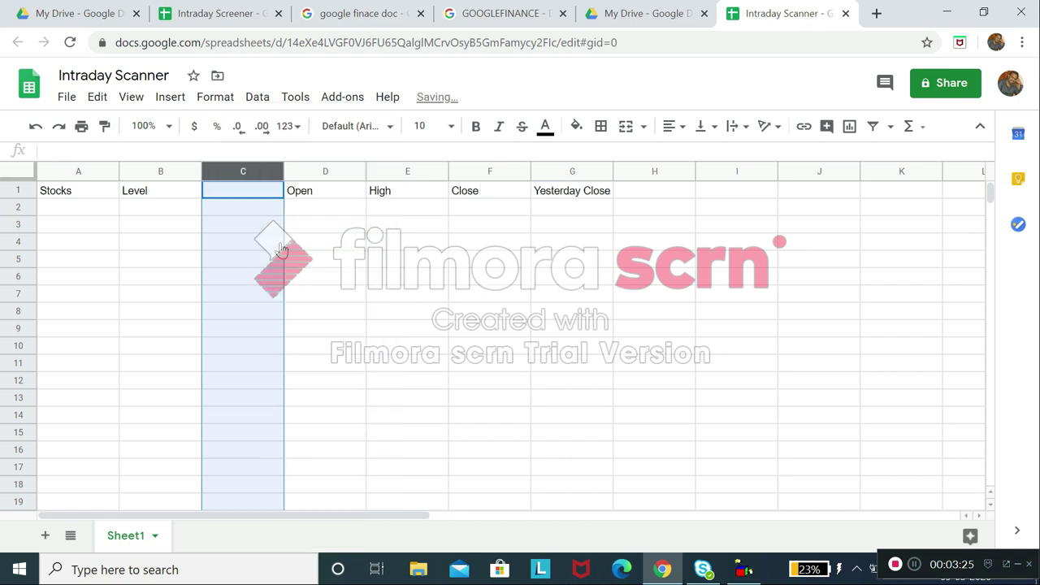
left_click(229, 199)
double_click(228, 199)
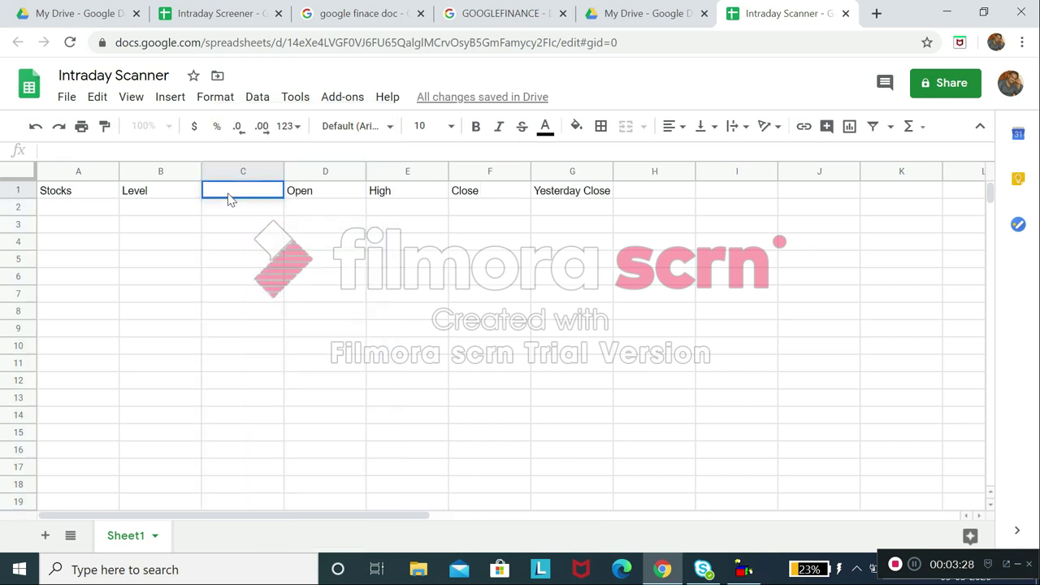
type("o")
key("BackSpace")
type("OP=HI/OP=L")
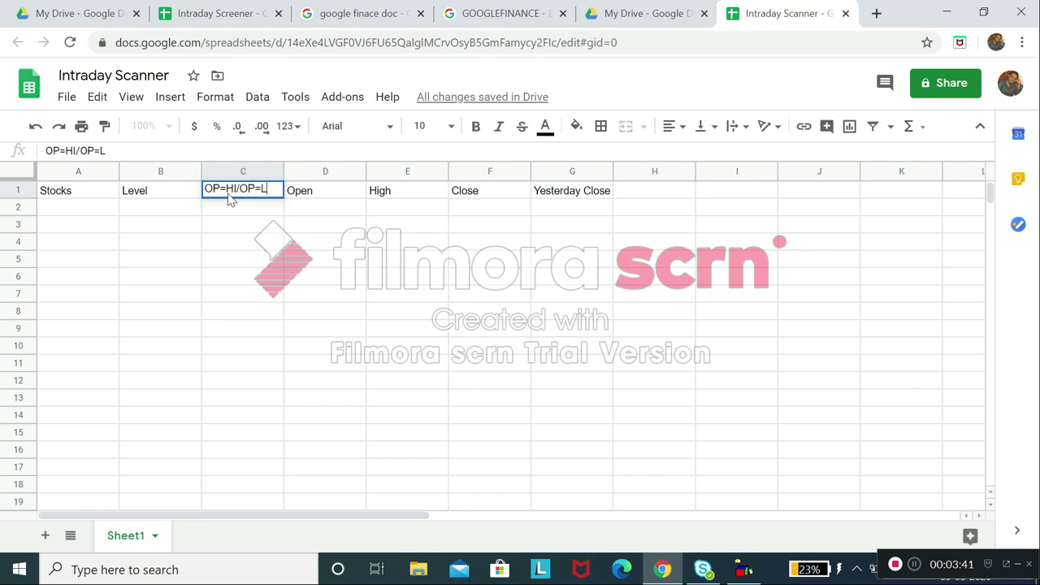
type("O")
left_click(220, 258)
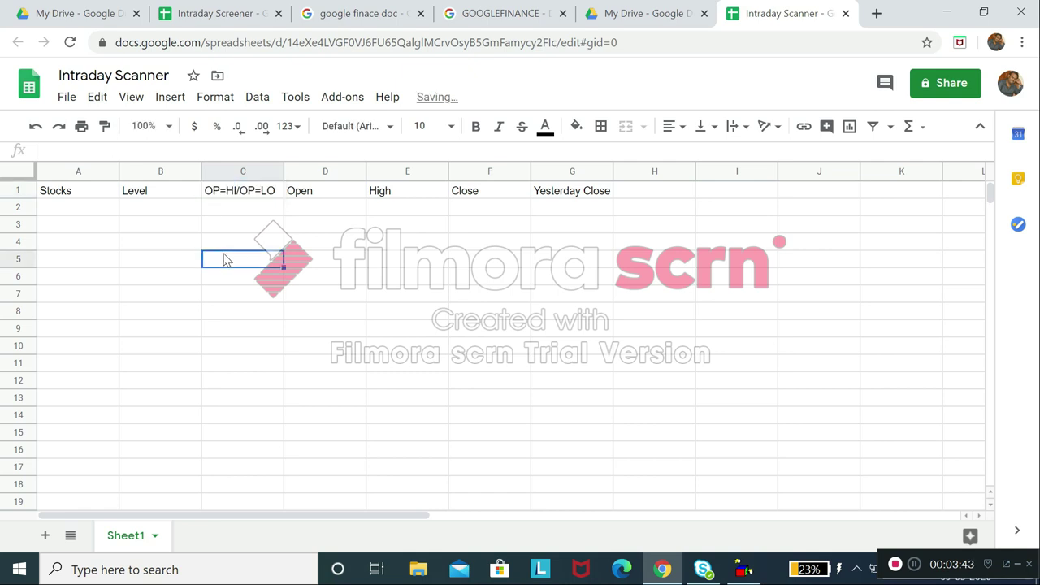
Make the header row A1:G1 bold.
left_click(76, 193)
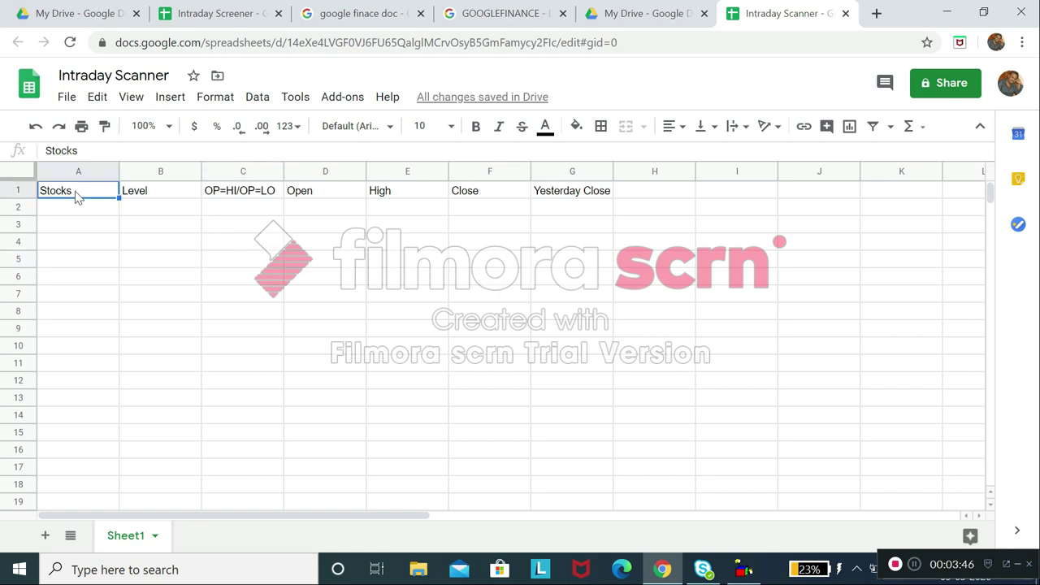
left_click(596, 201, "shift")
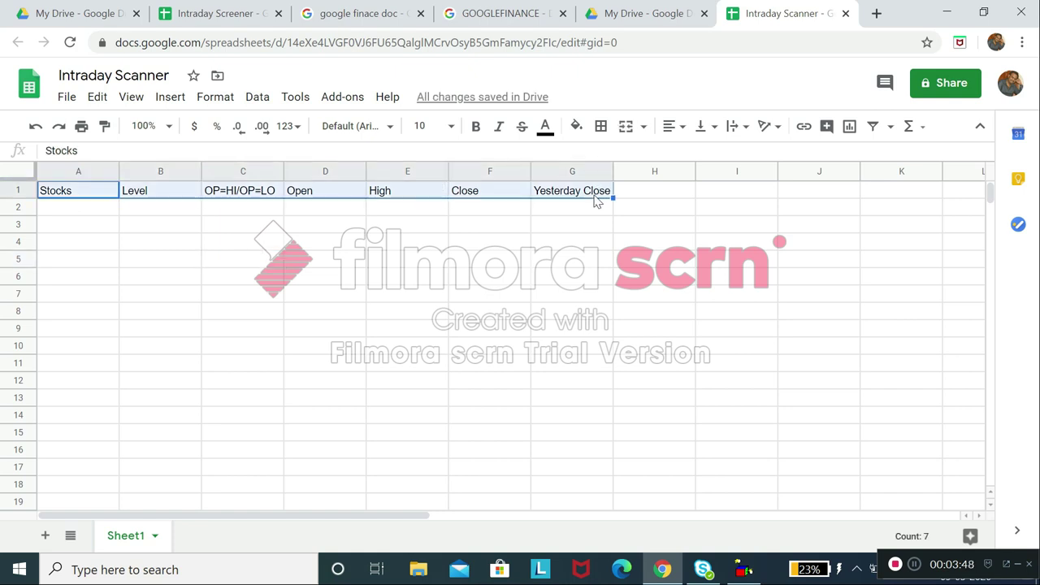
left_click(475, 127)
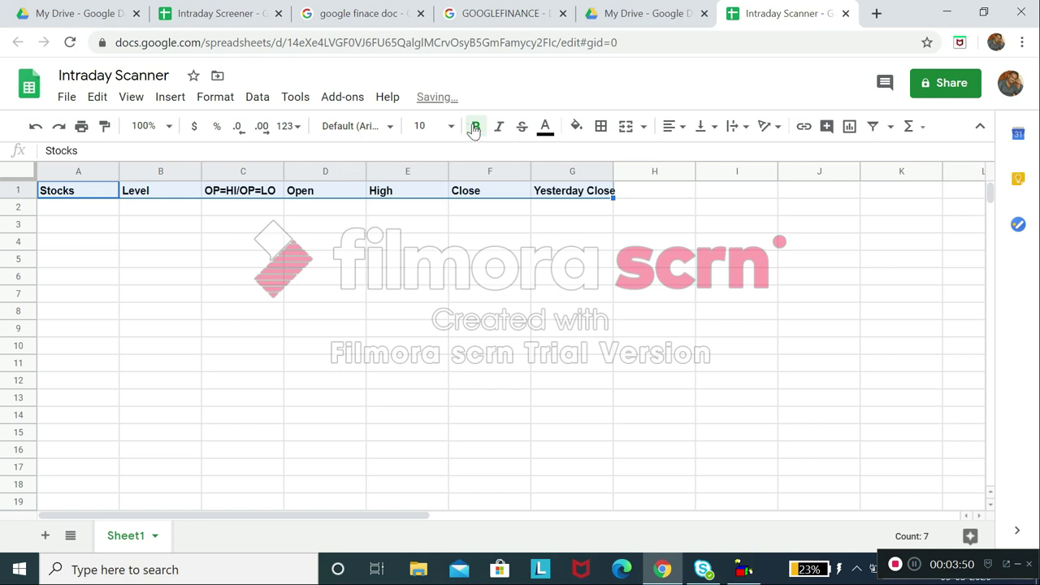
left_click(80, 210)
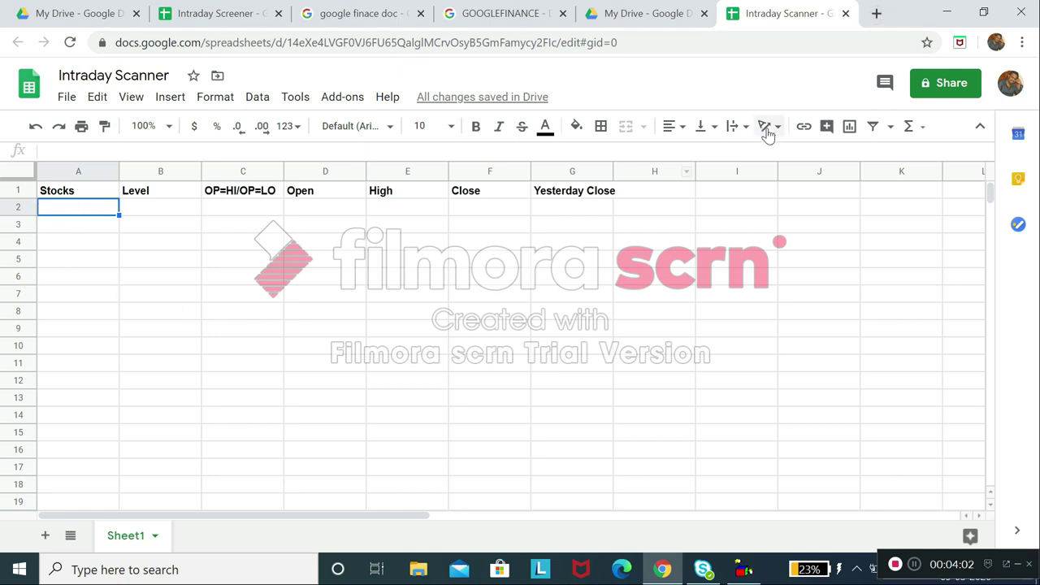
Open the NSE-Bhavcopy Data bookmark in a new tab to reach the NSE EQ reports archive.
left_click(876, 13)
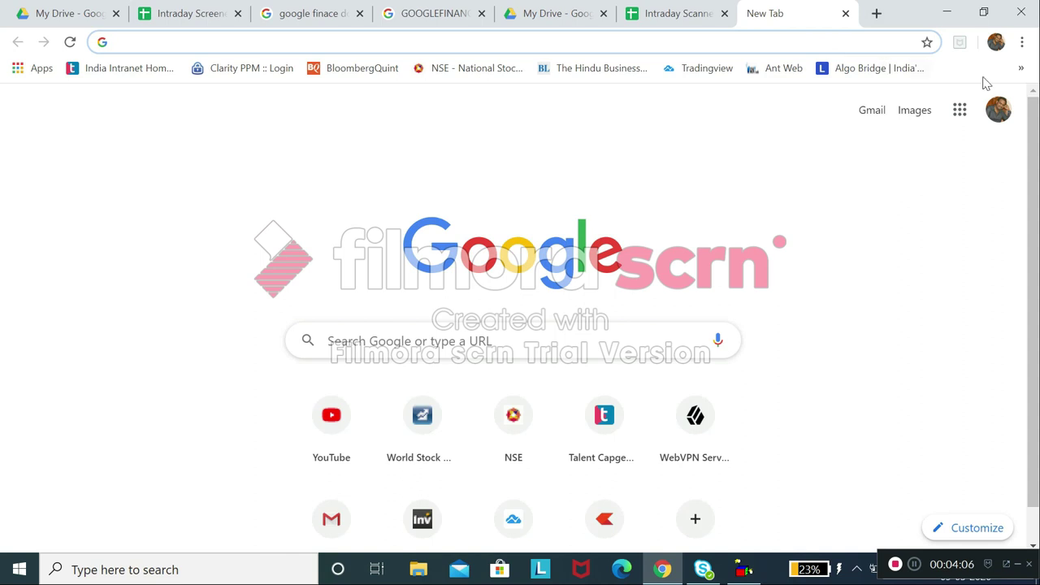
left_click(1021, 68)
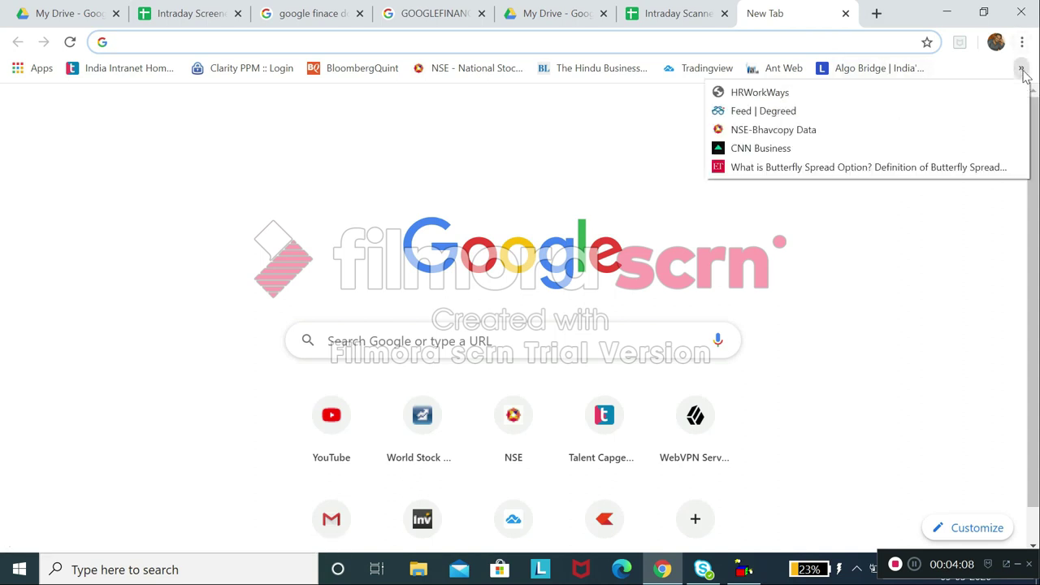
left_click(797, 136)
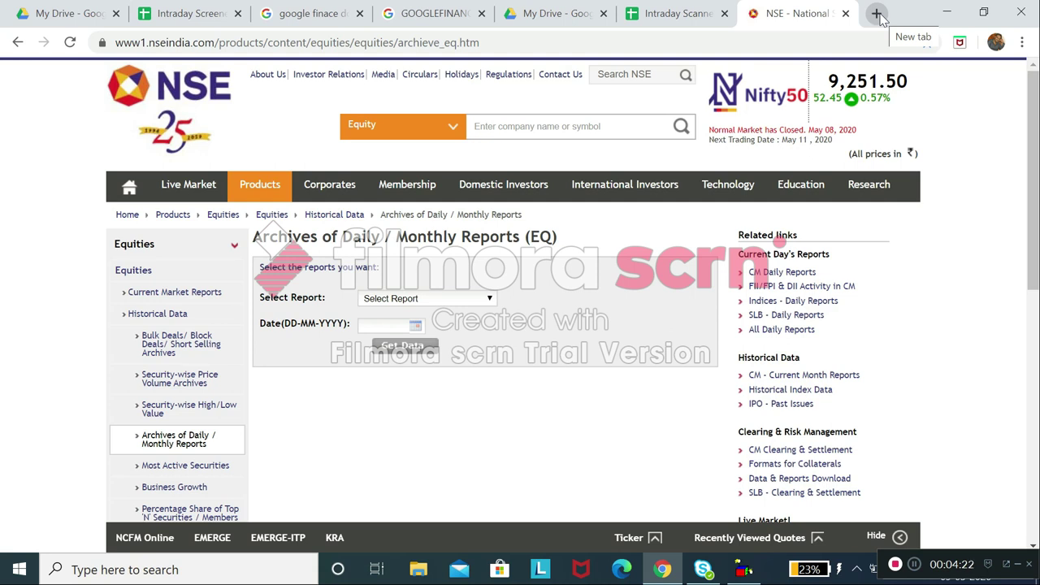
Search Google for 'bhav copy' and open the NSE archives result in a new tab.
left_click(878, 14)
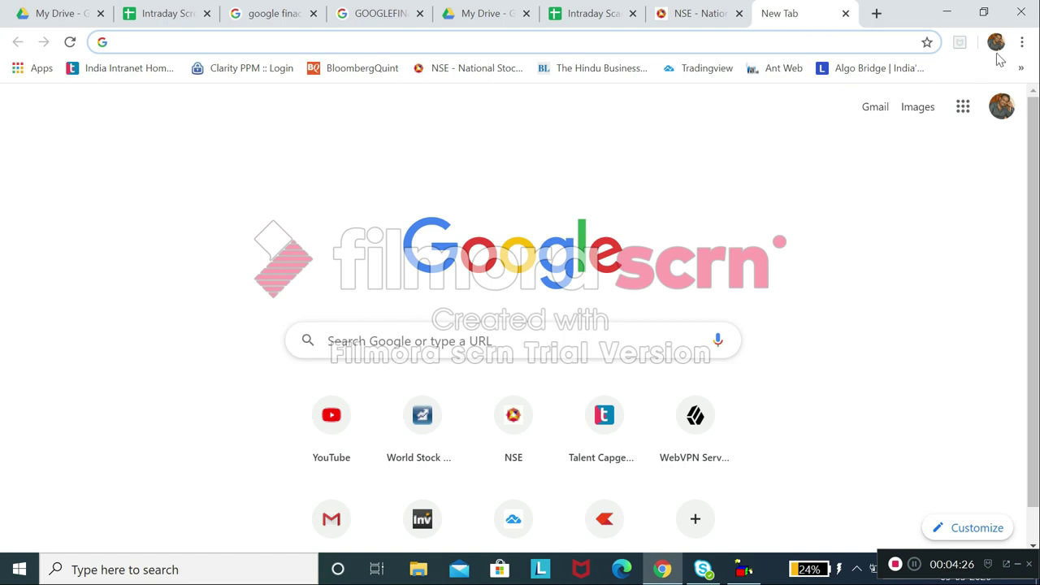
left_click(1022, 69)
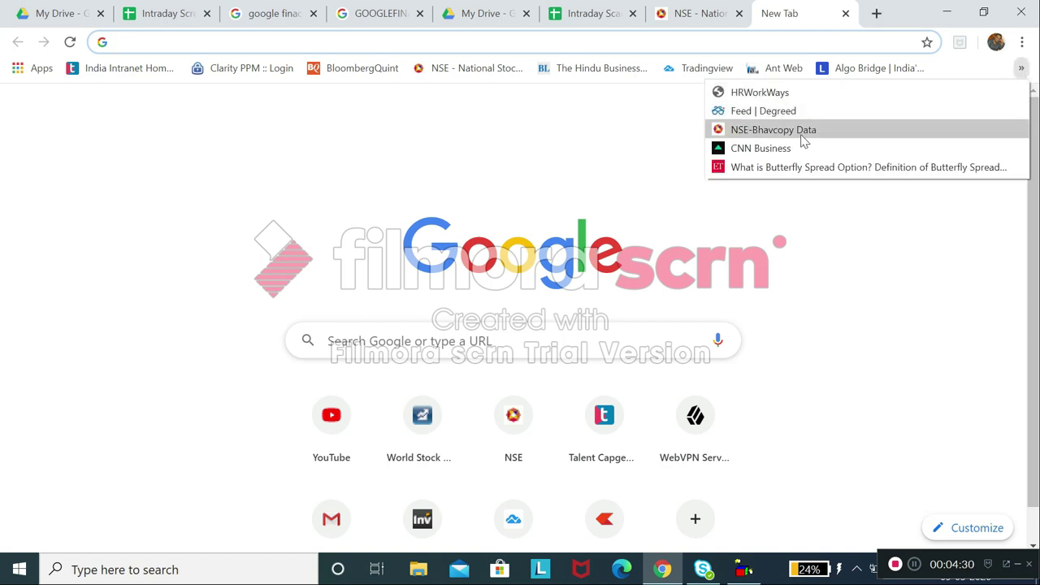
left_click(609, 52)
type("B")
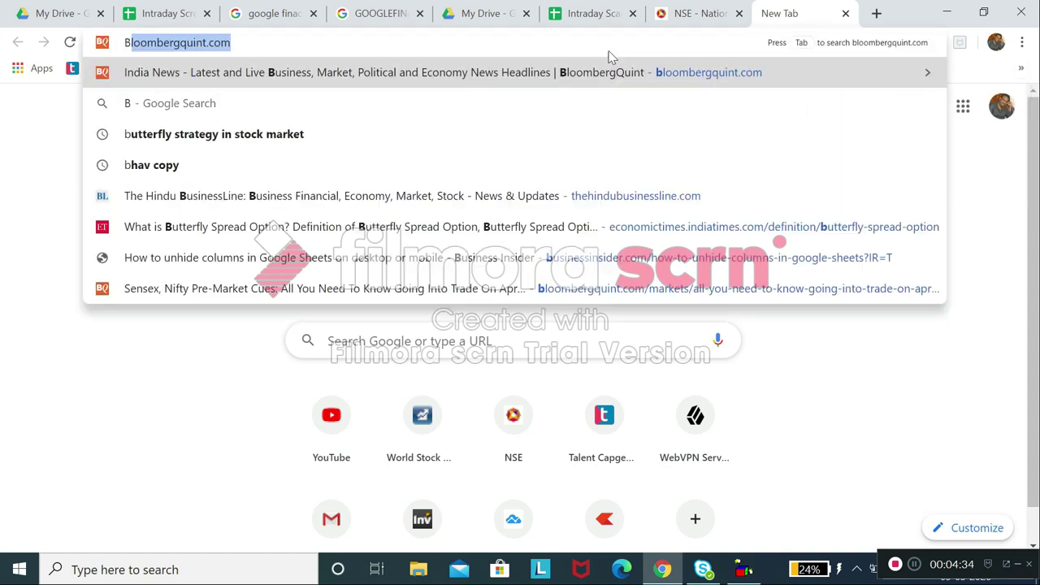
type("HA")
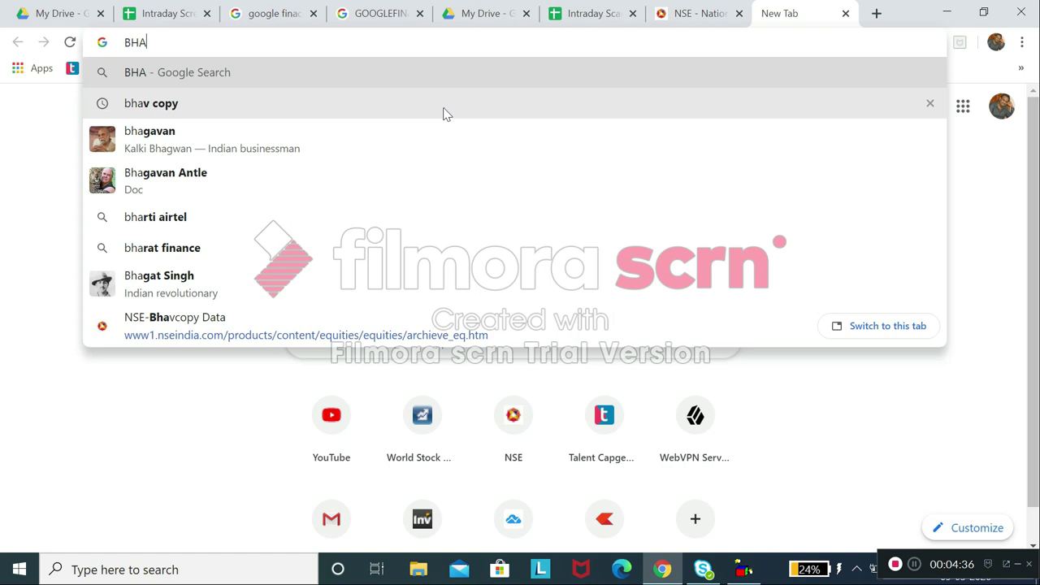
left_click(444, 109)
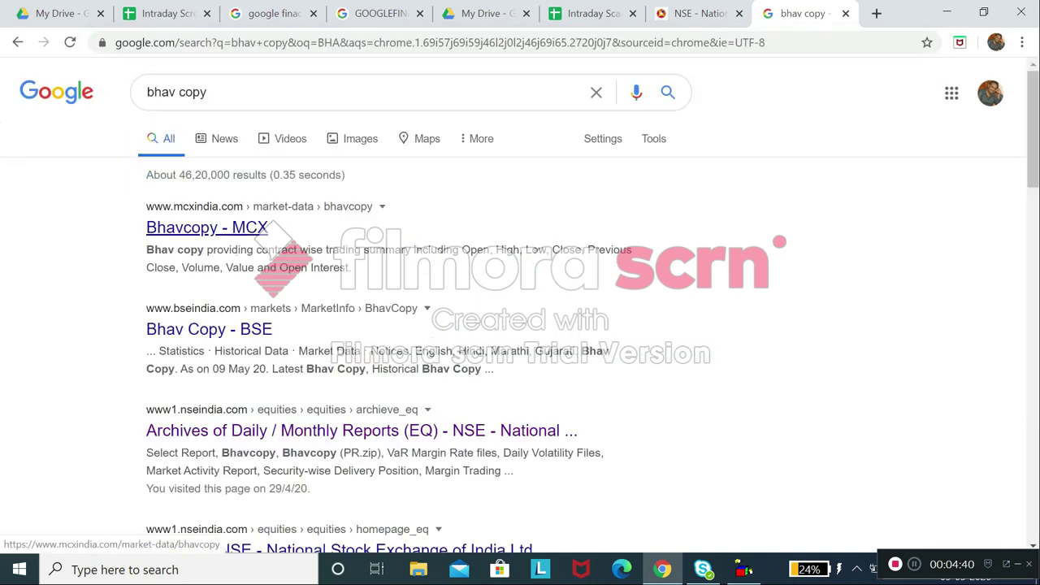
right_click(294, 437)
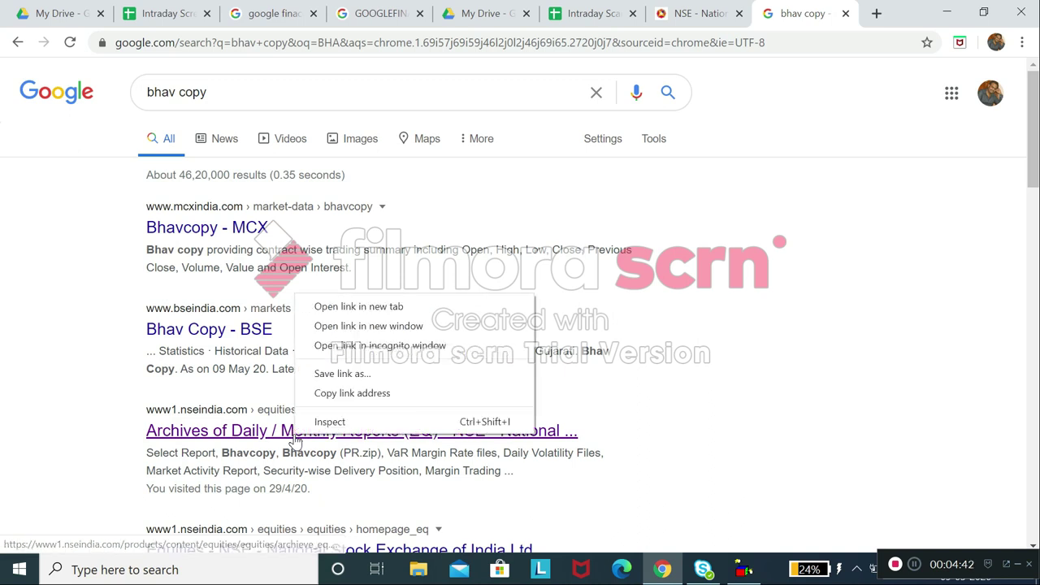
left_click(328, 307)
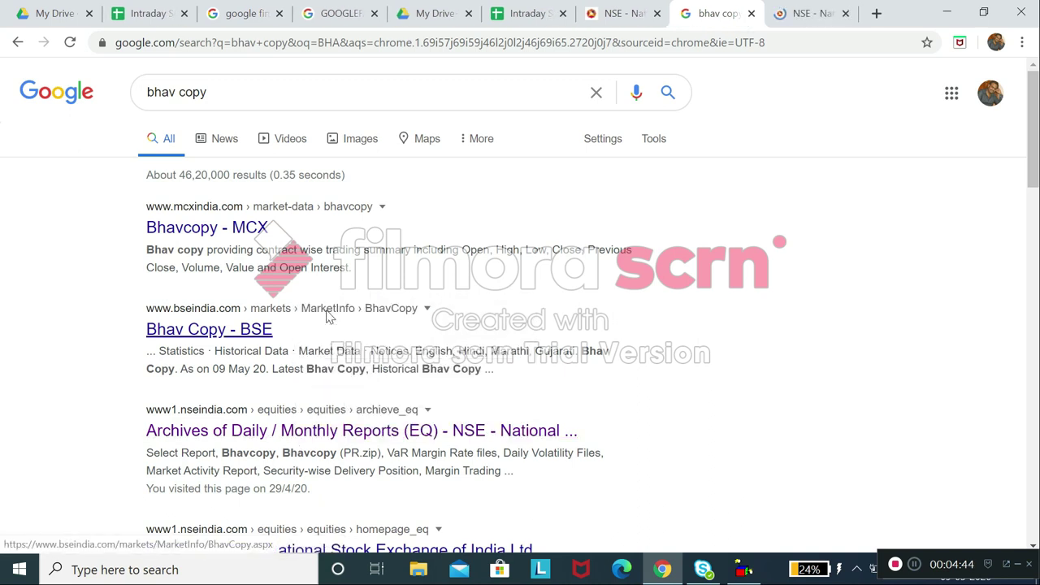
left_click(801, 10)
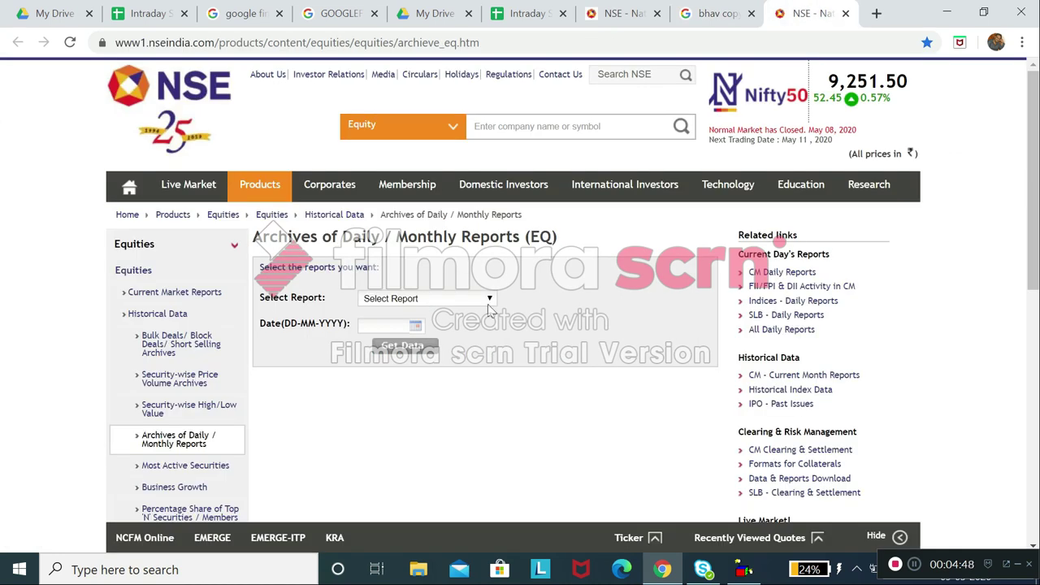
Fetch the Bhavcopy report for 08-05-2020 and download cm08MAY2020bhav.csv.zip.
left_click(487, 300)
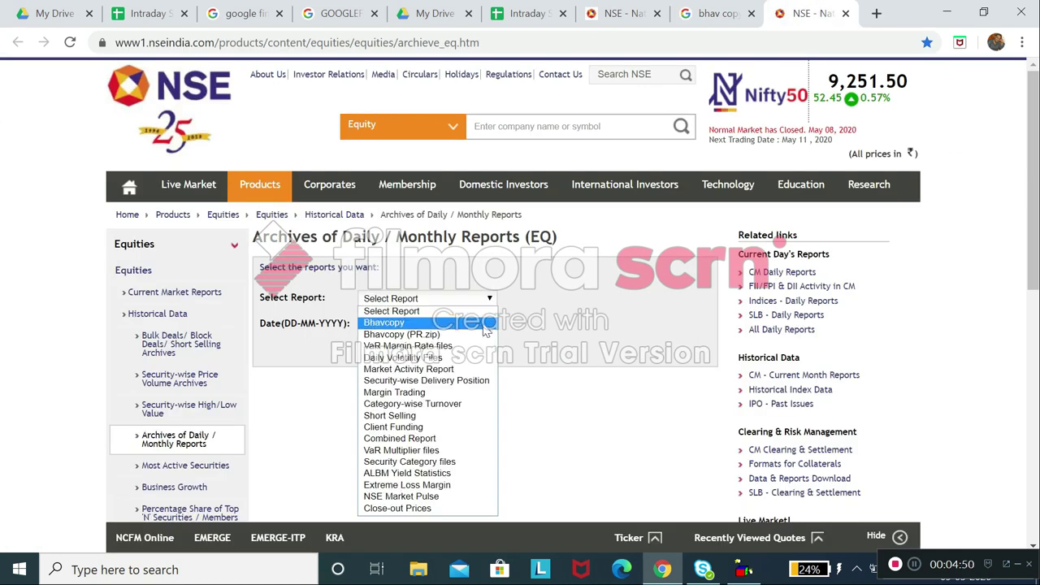
left_click(486, 325)
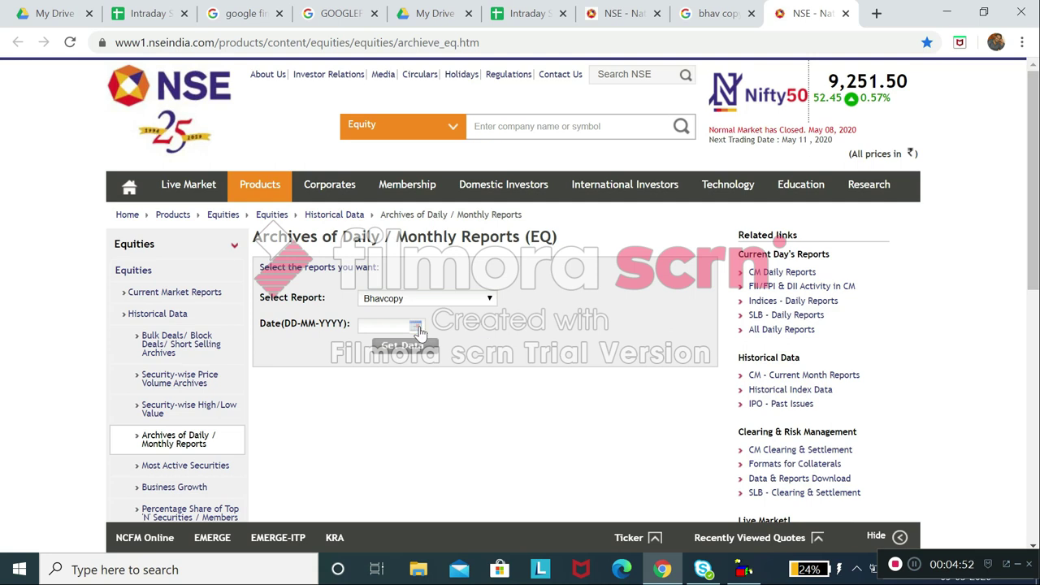
left_click(417, 326)
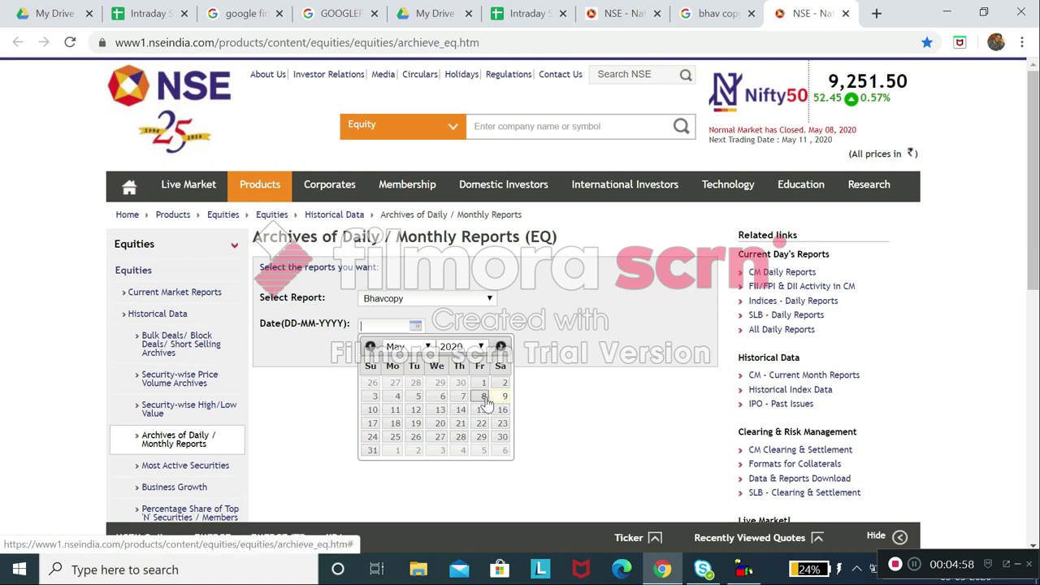
left_click(485, 398)
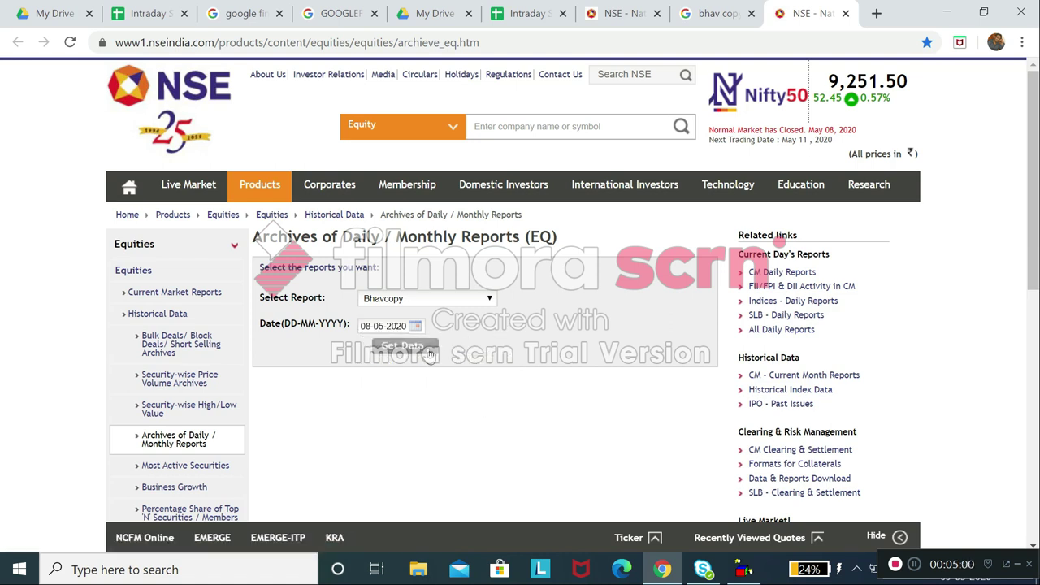
left_click(428, 353)
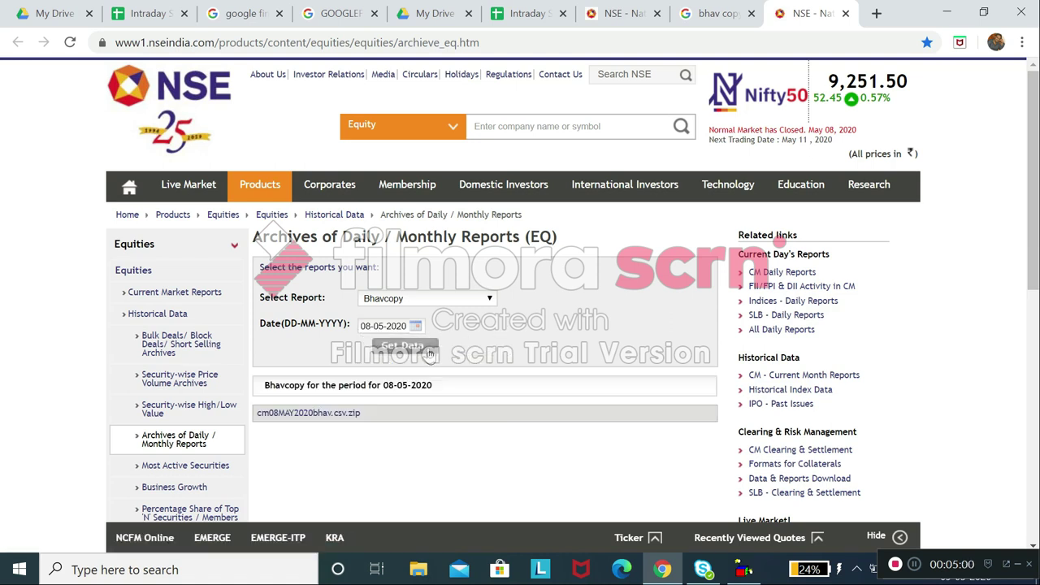
left_click(341, 416)
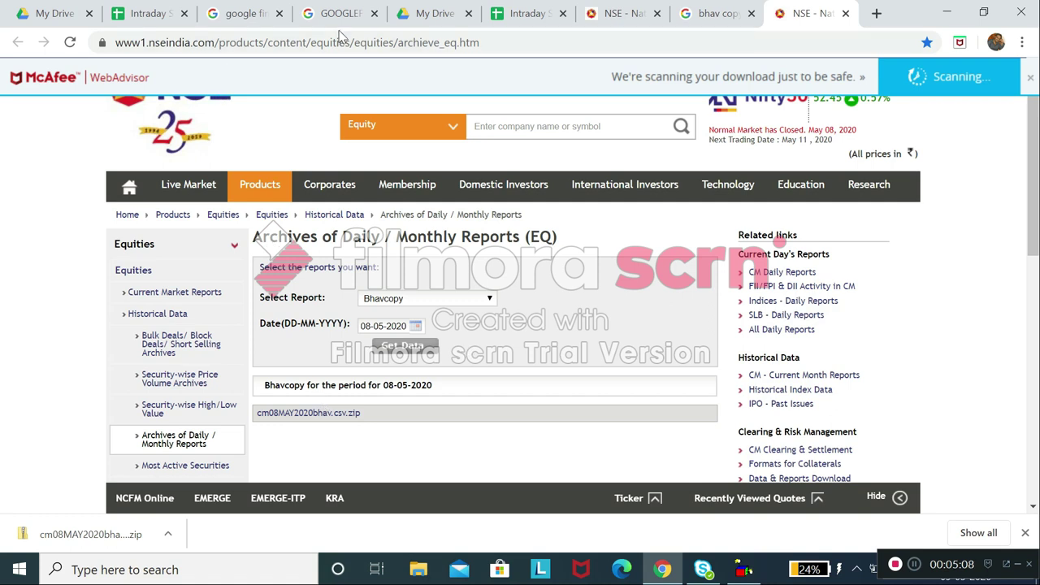
Open the downloaded zip and launch cm08MAY2020bhav.csv from it in Excel.
left_click(524, 12)
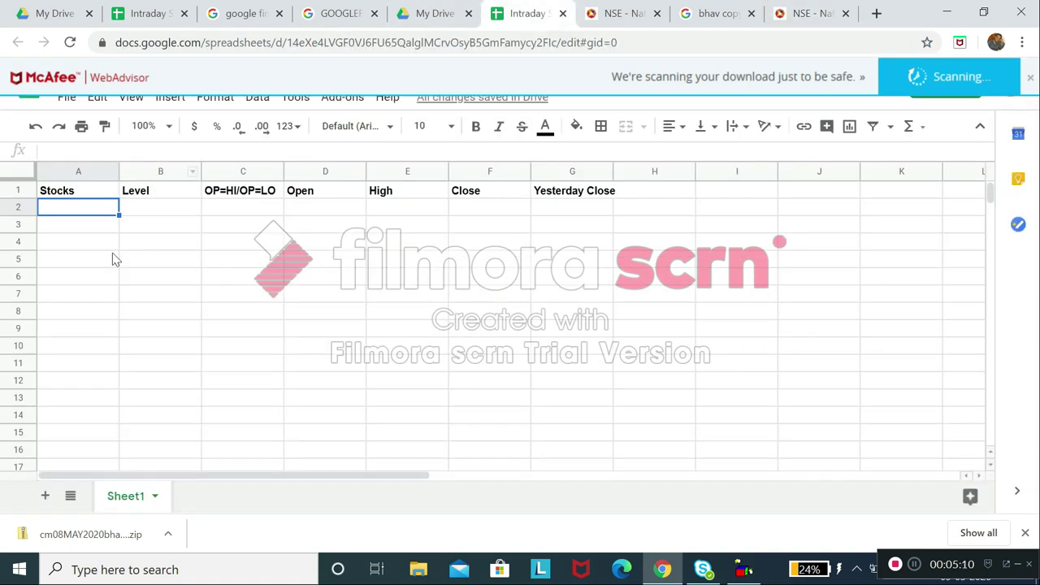
left_click(85, 540)
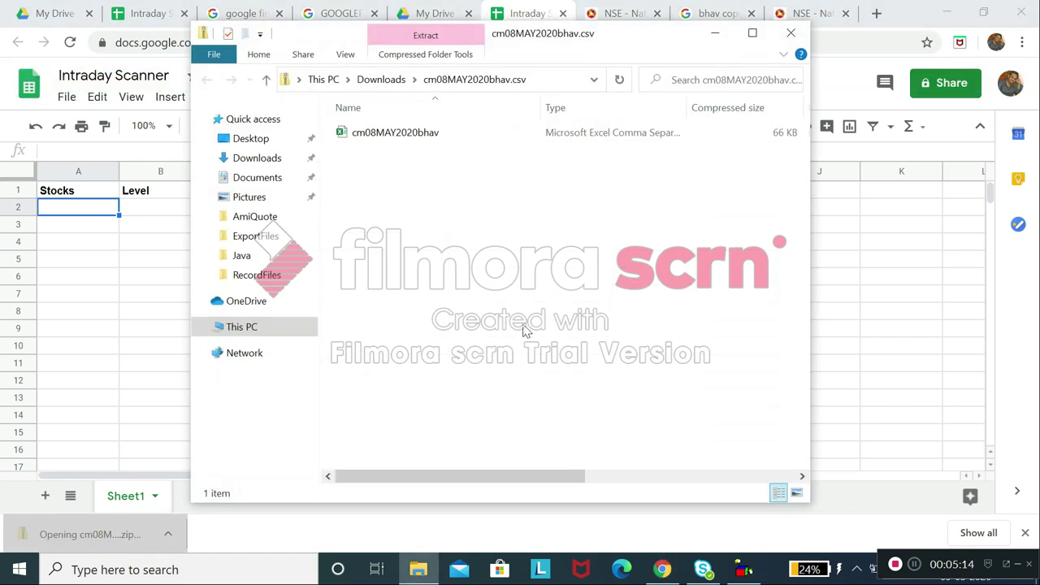
left_click(420, 134)
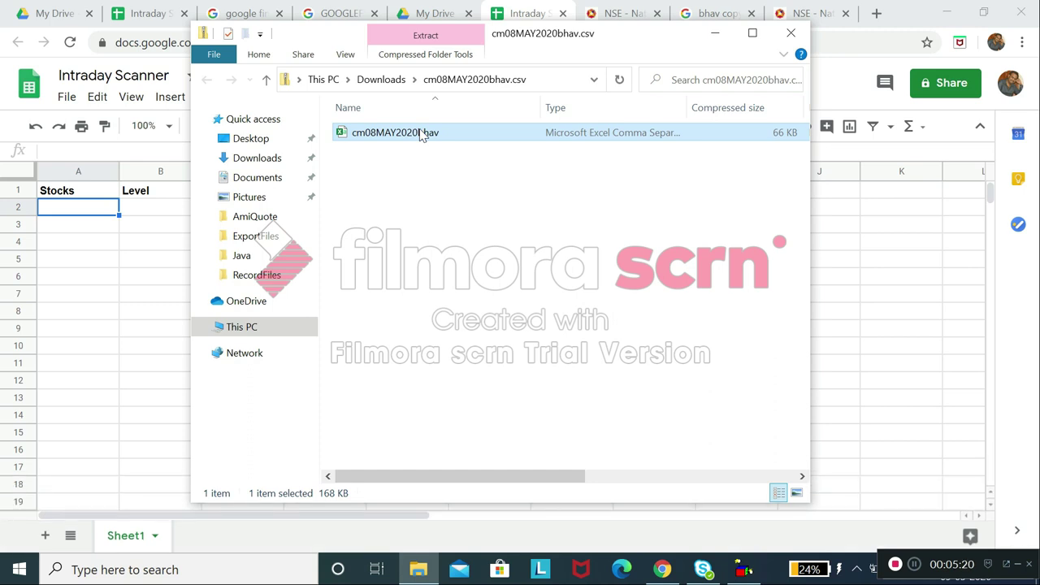
double_click(420, 134)
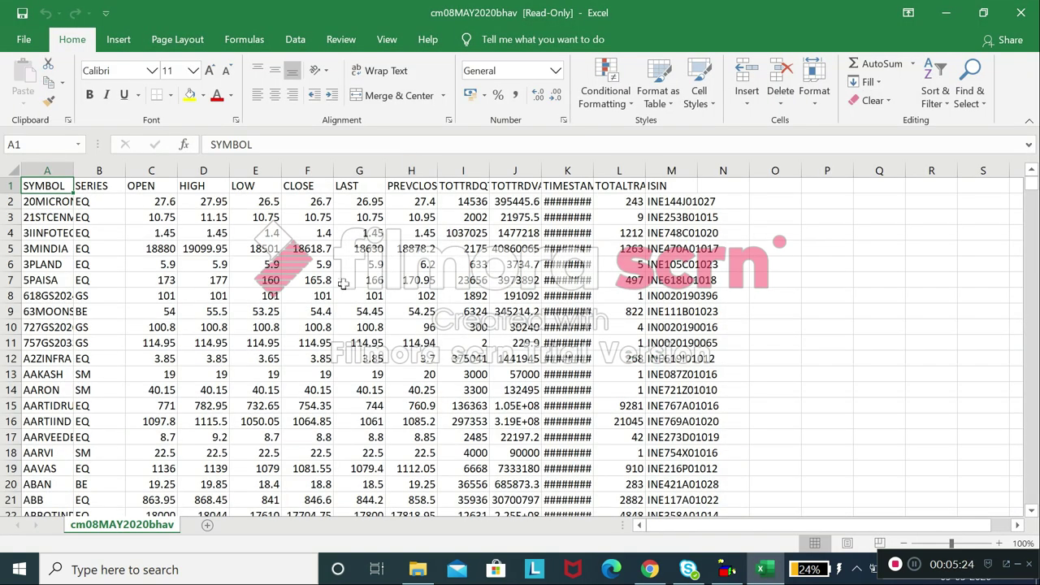
Widen column A and add filters to the bhavcopy header row.
double_click(69, 172)
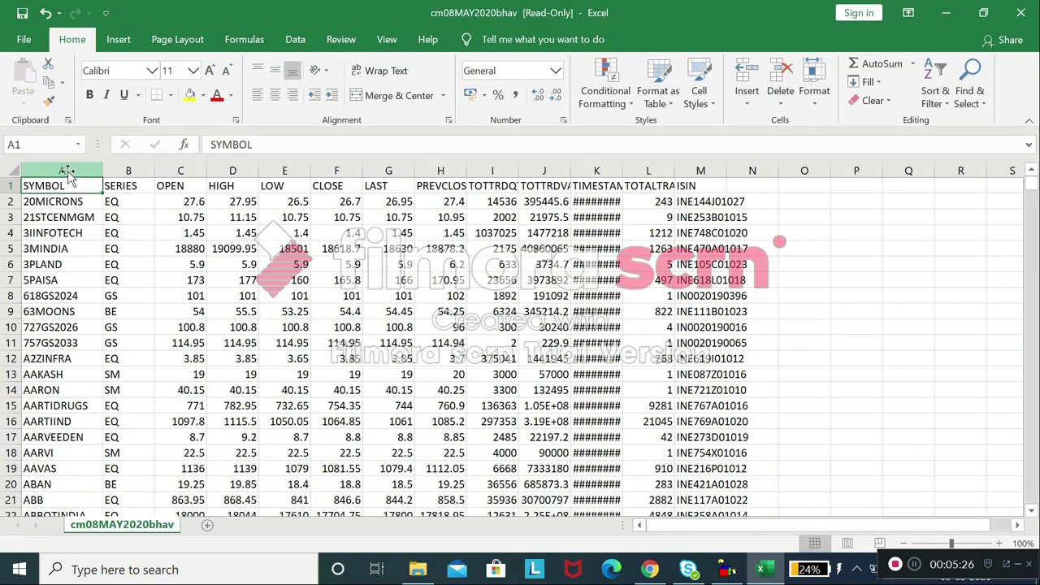
left_click(8, 186)
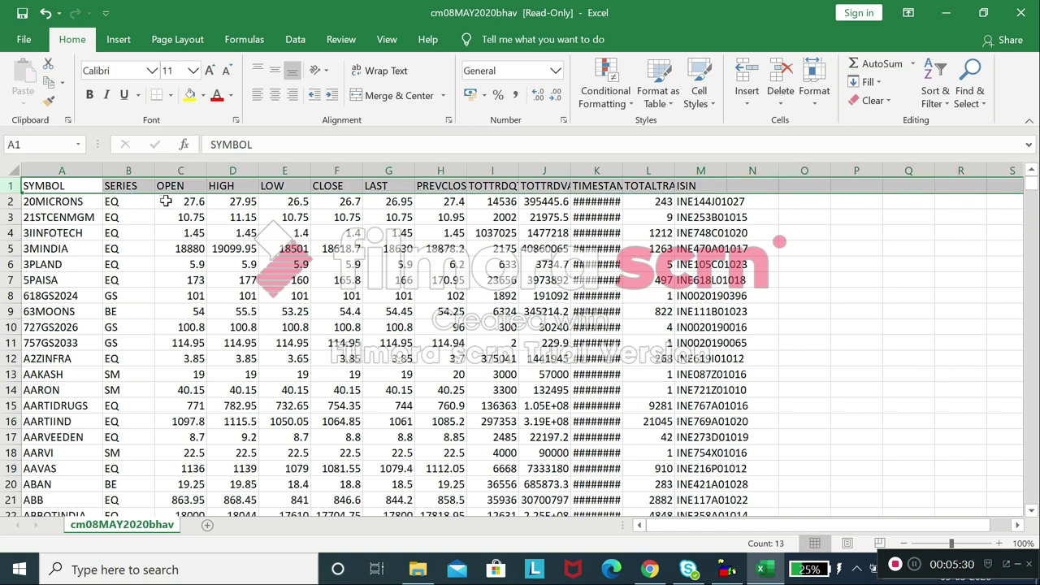
left_click(937, 98)
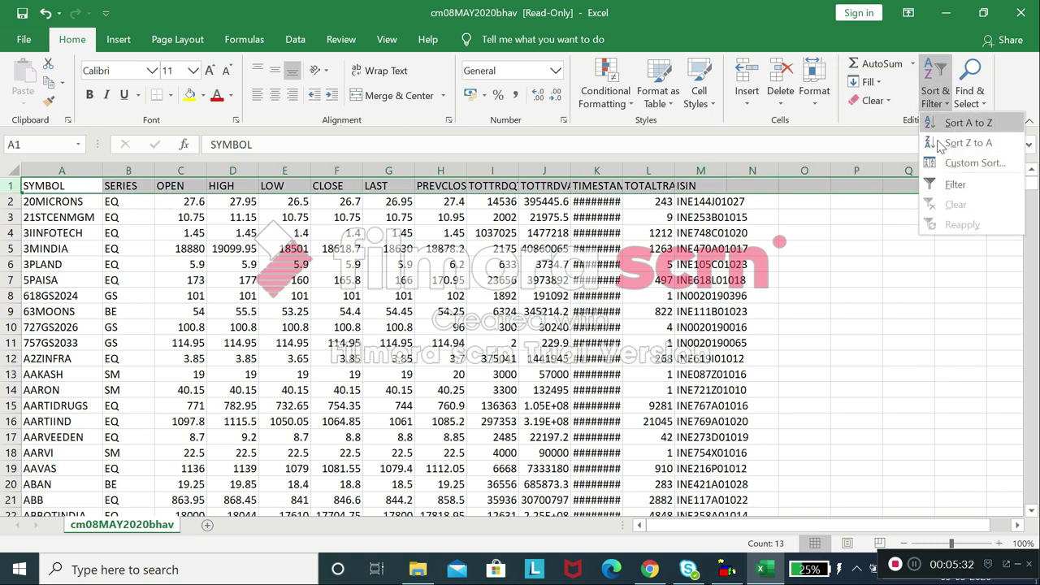
left_click(948, 185)
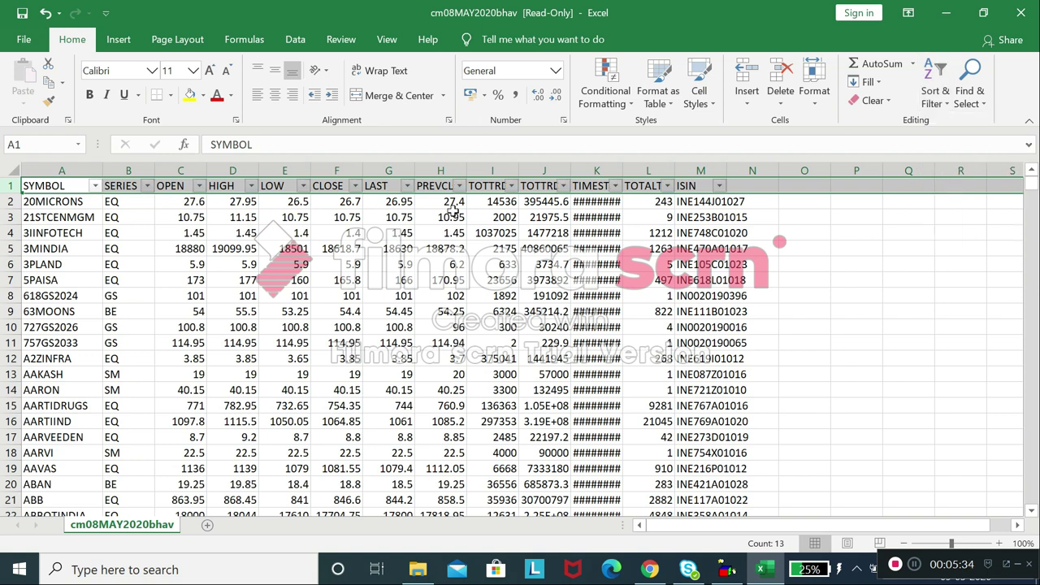
Filter SERIES to EQ only and select the ACC symbol in A28 for copying.
left_click(147, 186)
left_click(42, 346)
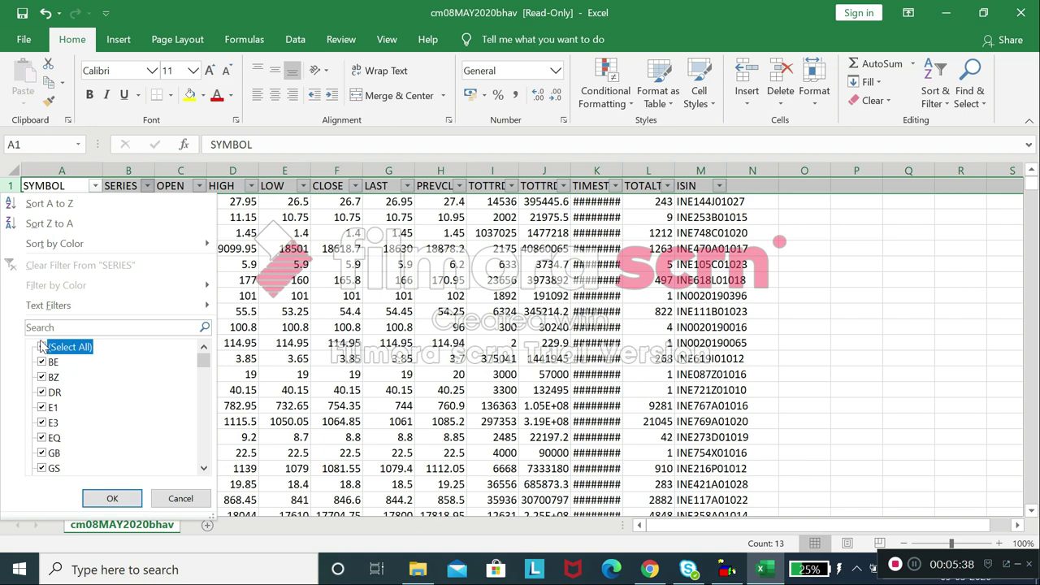
left_click(43, 438)
left_click(111, 498)
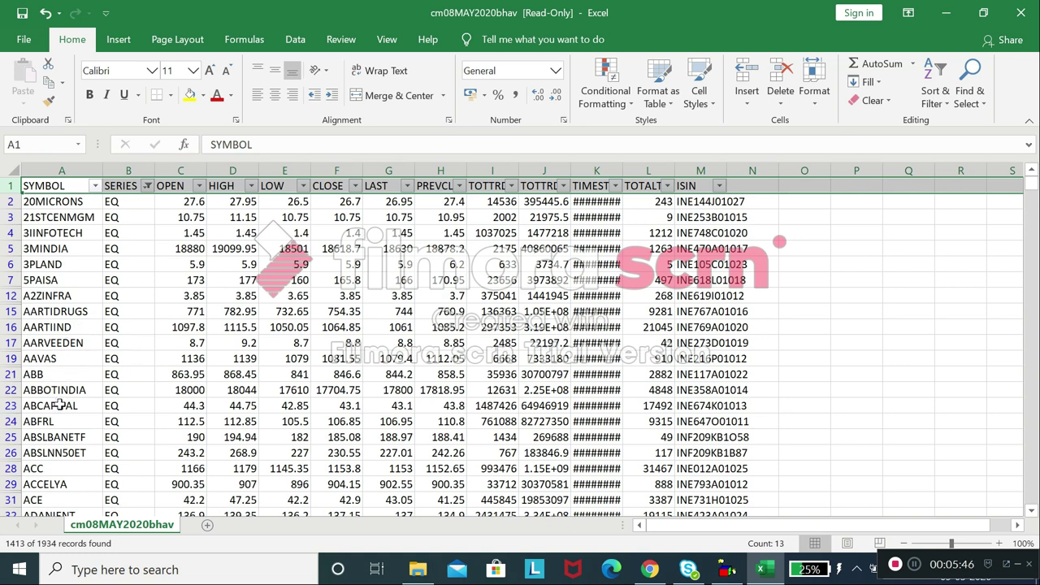
left_click(66, 470)
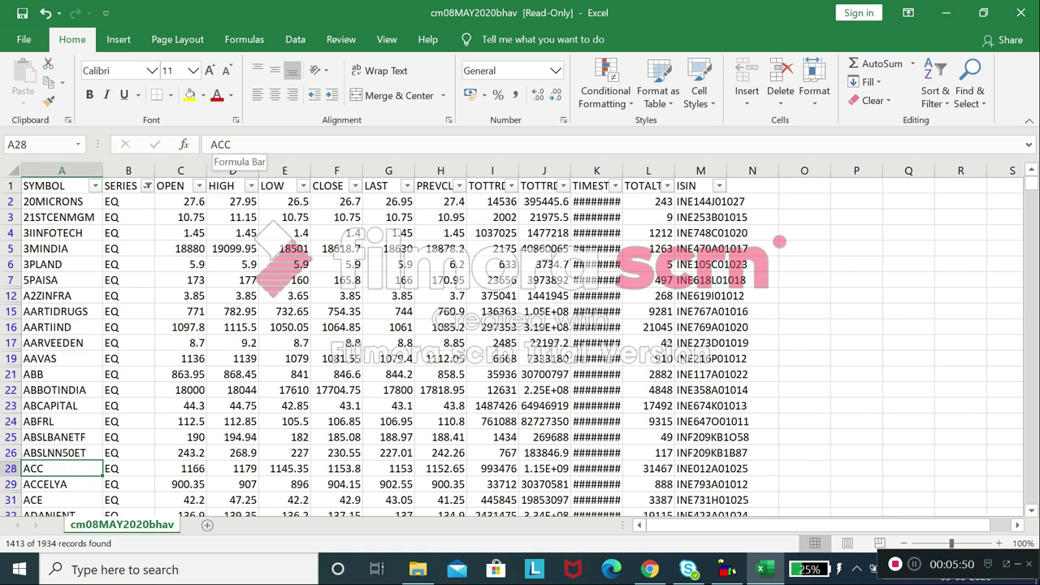
double_click(221, 145)
key("ctrl+c")
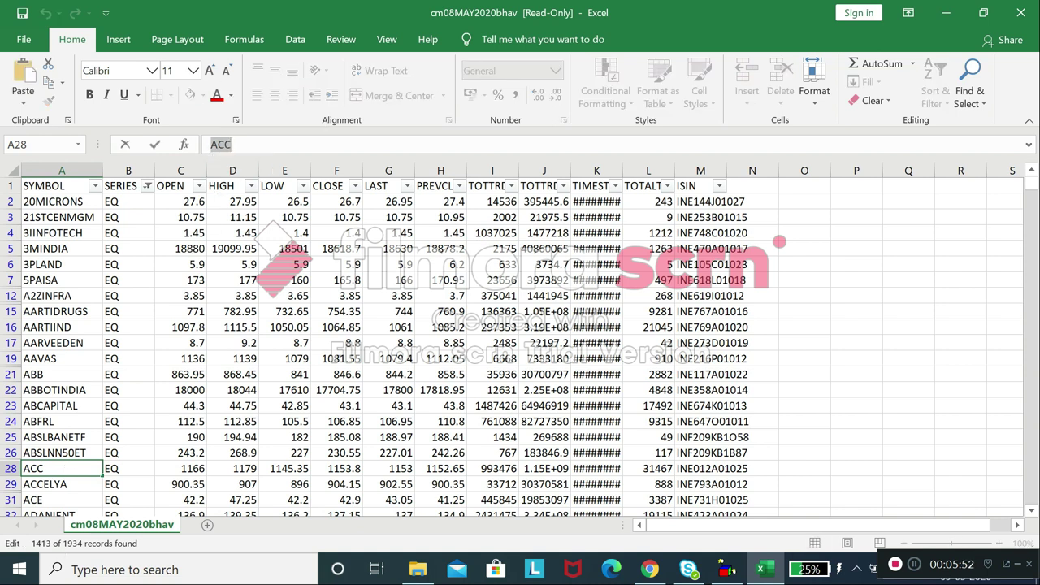
Paste ACC into A2, then copy ADANIPORTS from the Excel bhavcopy into A3.
left_click(650, 569)
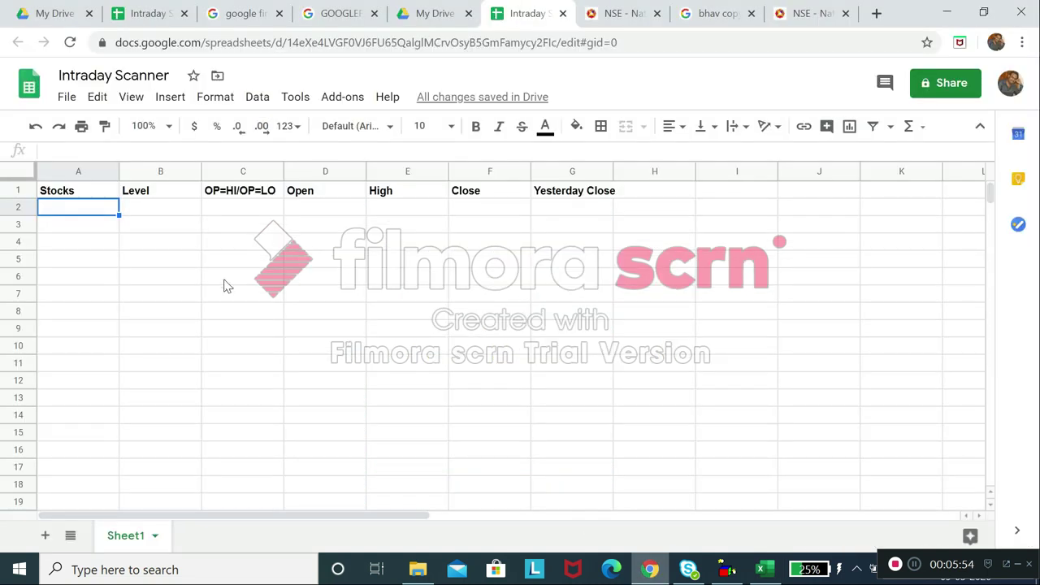
key("ctrl+v")
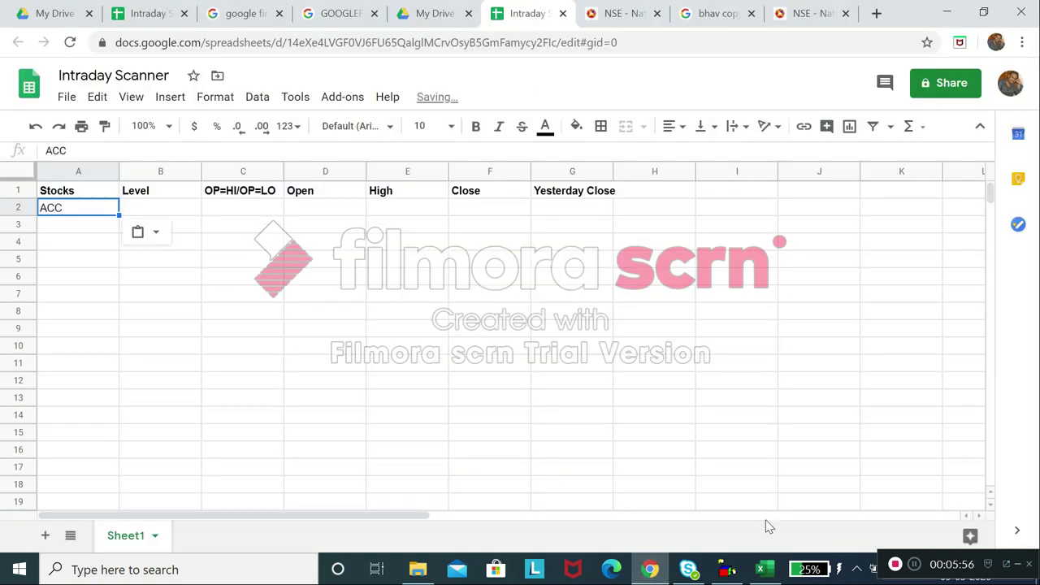
left_click(764, 574)
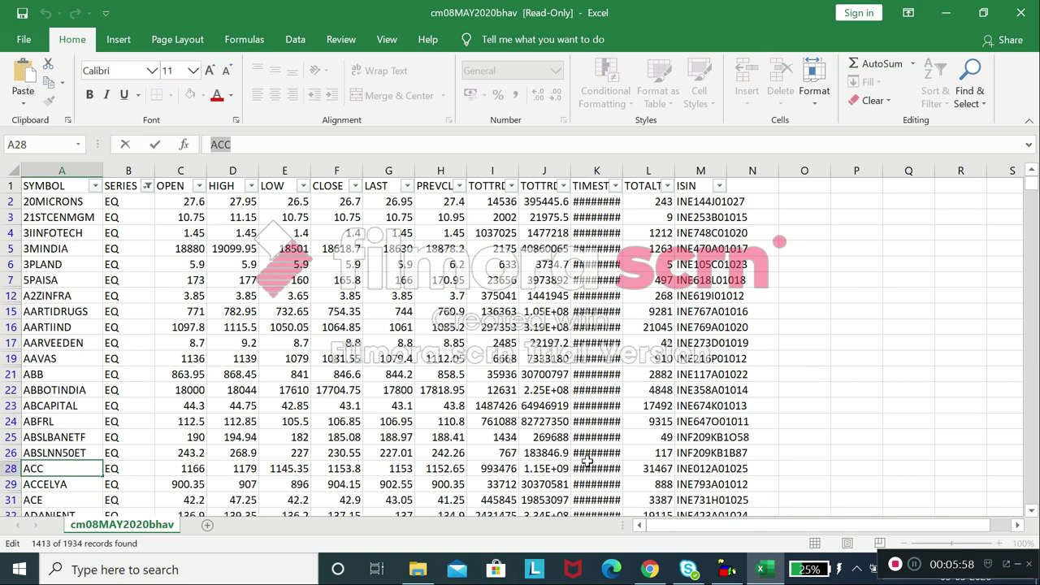
left_click(1032, 511)
left_click(1032, 511)
left_click(1032, 511)
left_click(1032, 510)
left_click(1032, 510)
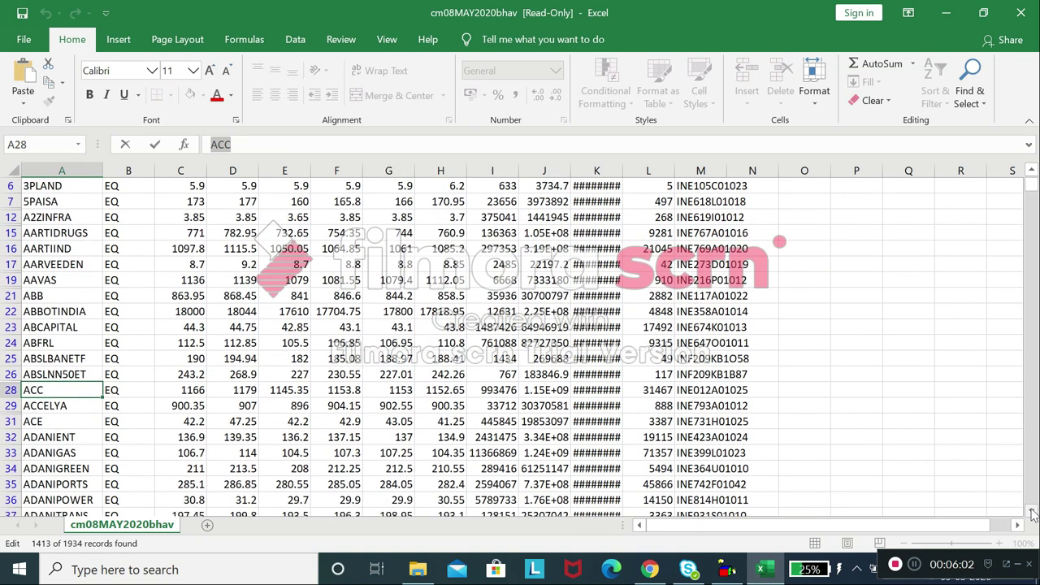
left_click(1032, 512)
left_click(1032, 512)
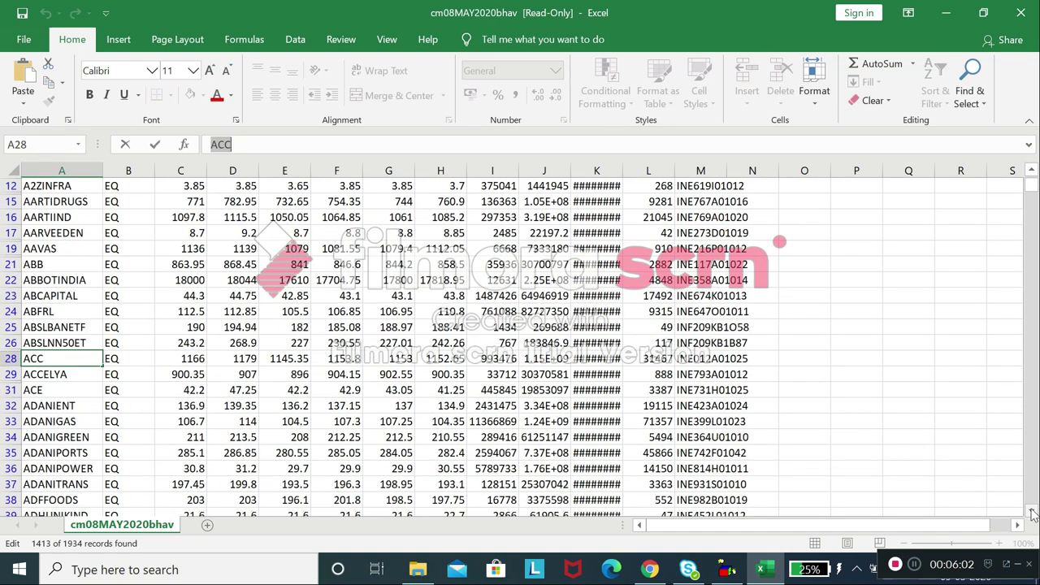
left_click(69, 455)
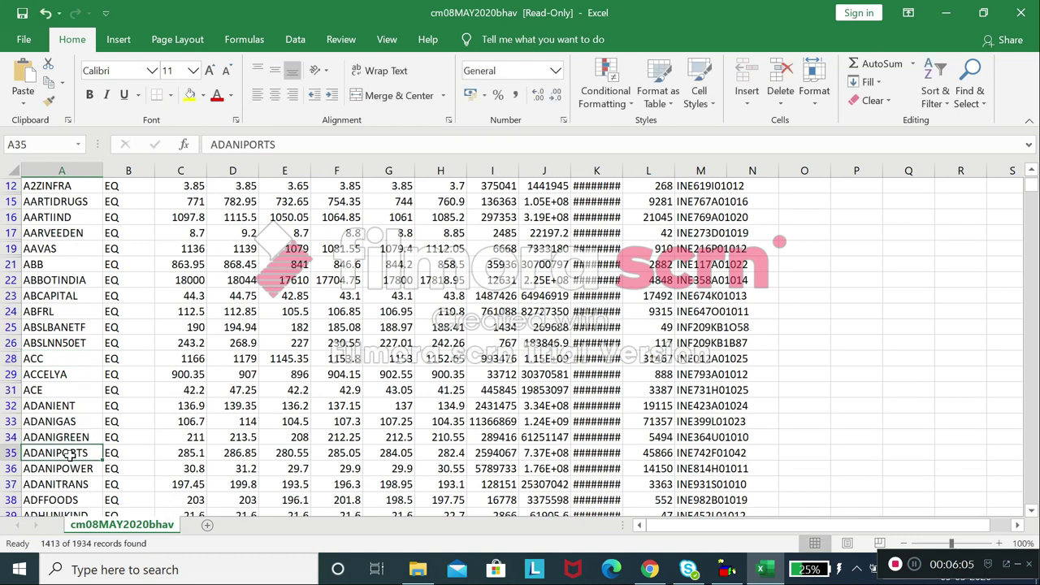
double_click(272, 145)
key("ctrl+c")
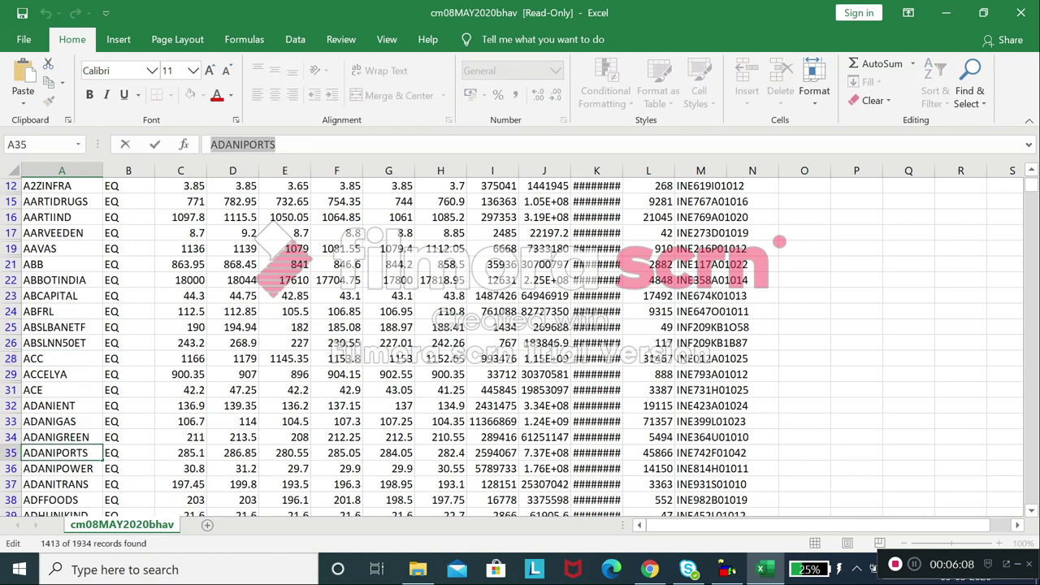
left_click(650, 571)
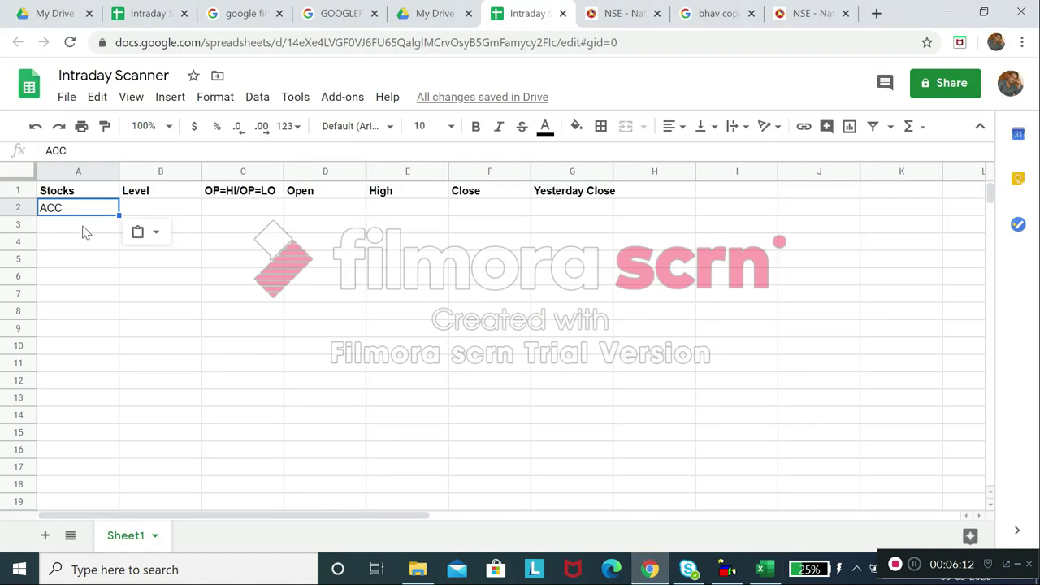
left_click(83, 231)
key("ctrl+v")
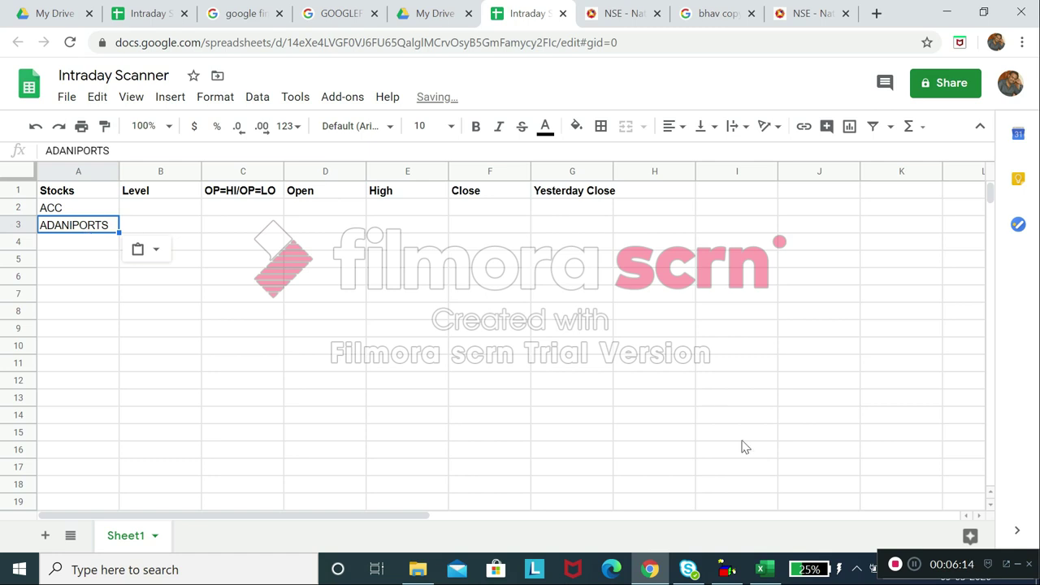
Copy AJANTPHARM from the Excel bhavcopy into cell A4.
left_click(768, 575)
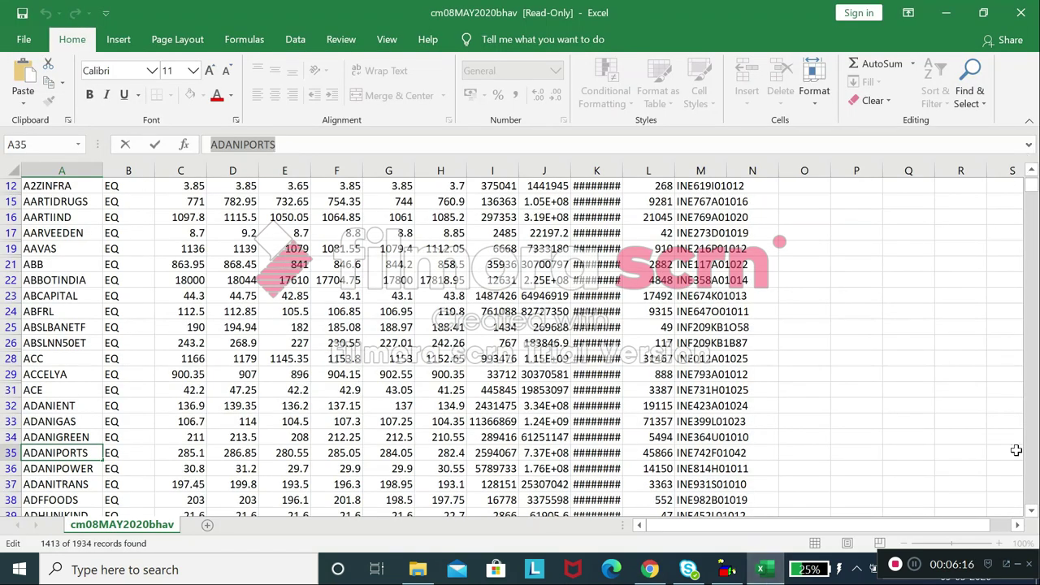
left_click(1032, 513)
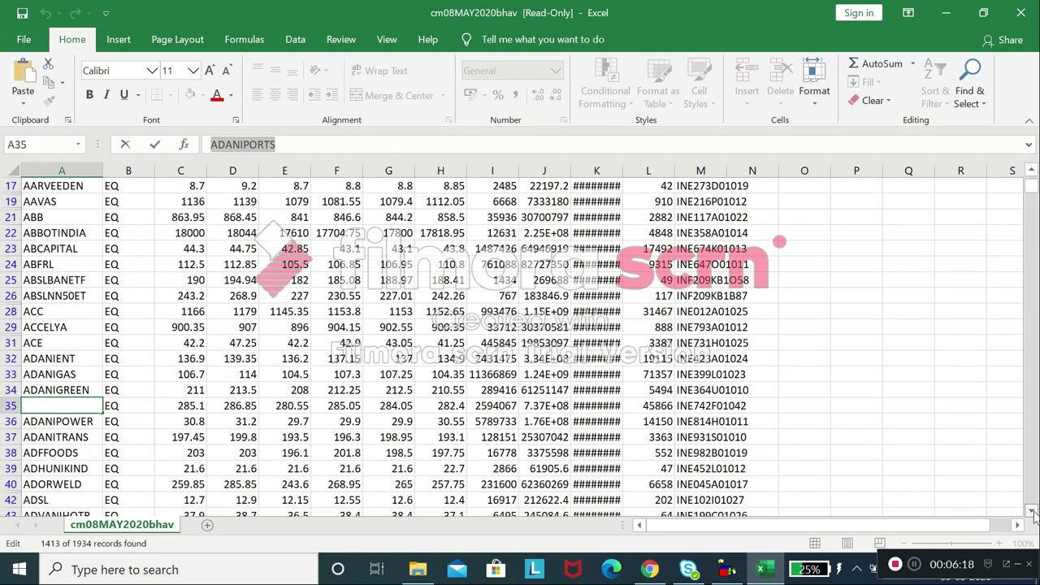
left_click(1033, 513)
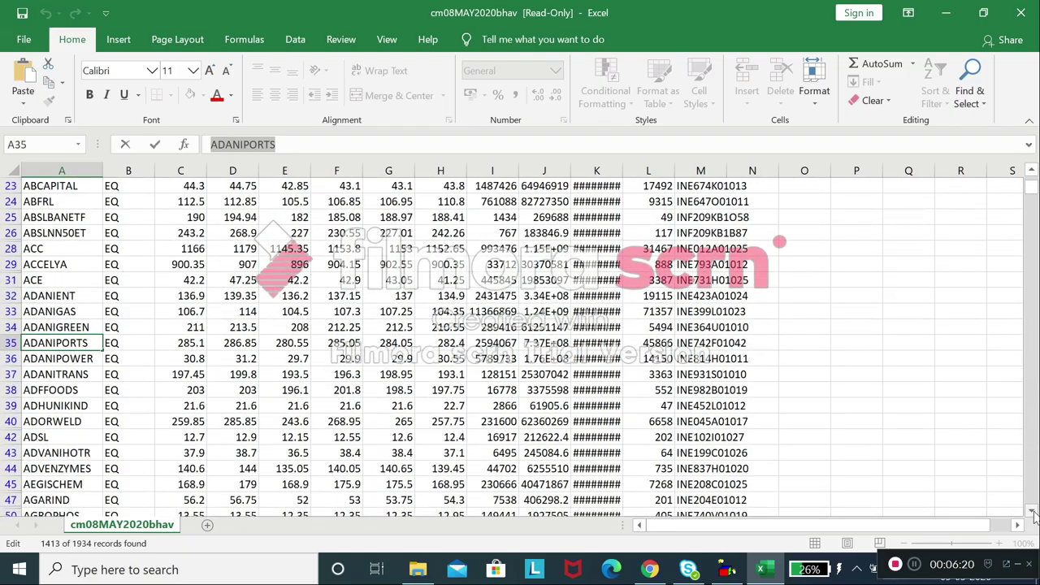
left_click(1033, 512)
left_click(1034, 513)
left_click(1033, 513)
left_click(1033, 513)
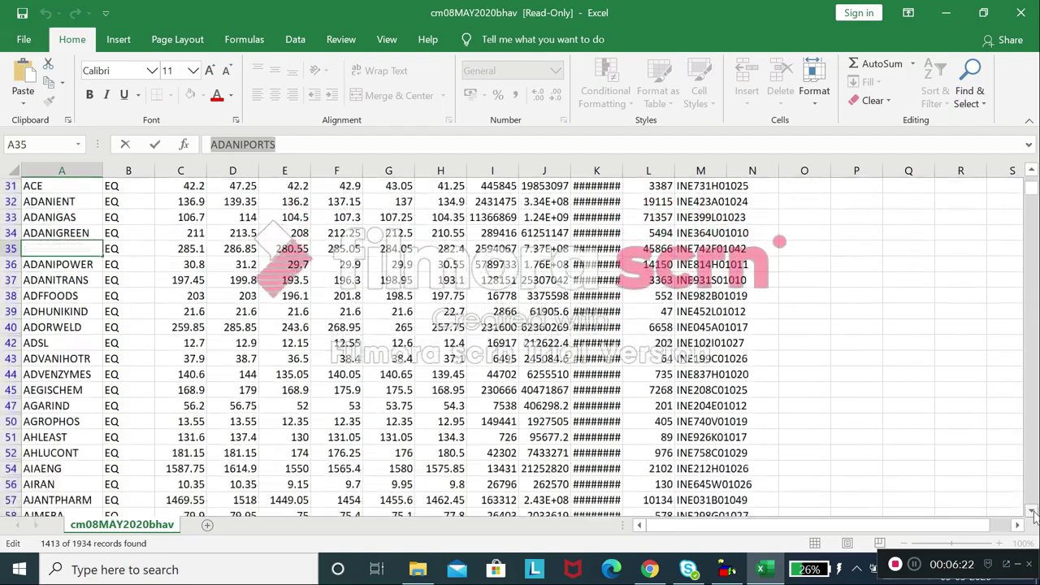
left_click(1033, 512)
left_click(1034, 513)
left_click(1033, 512)
left_click(1034, 512)
left_click(1034, 513)
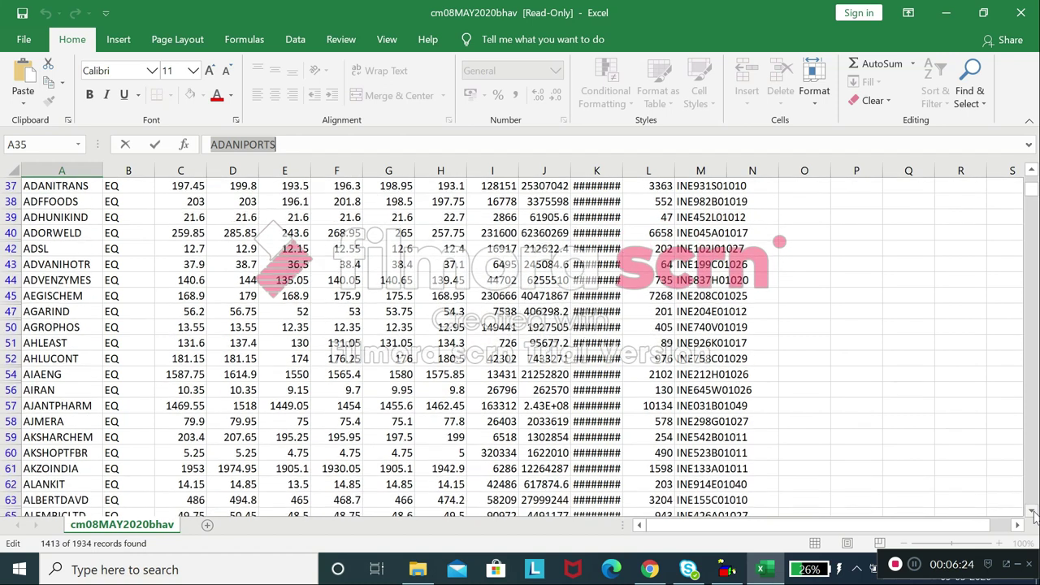
left_click(66, 410)
double_click(260, 145)
key("ctrl+c")
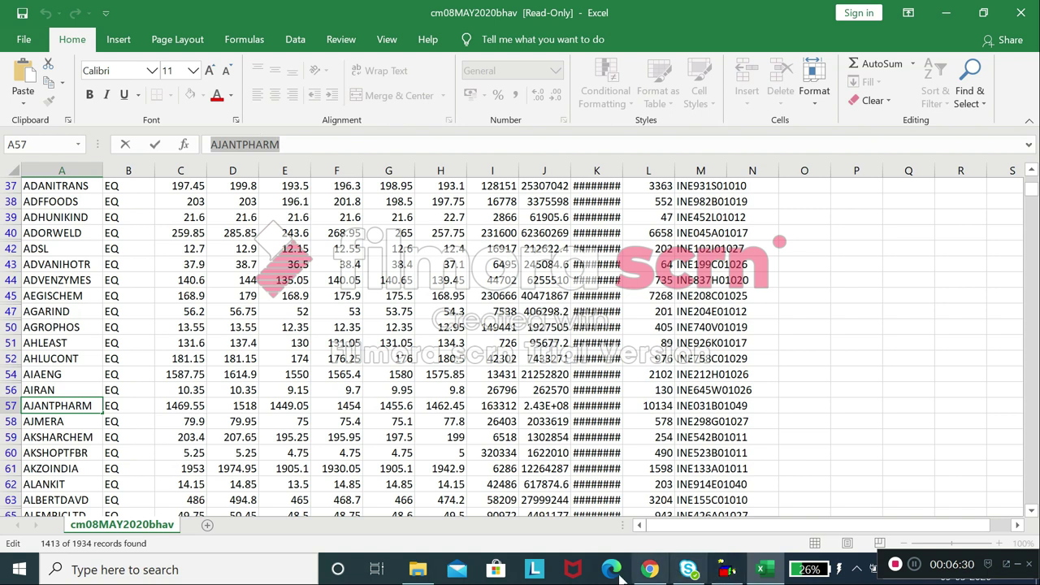
left_click(650, 569)
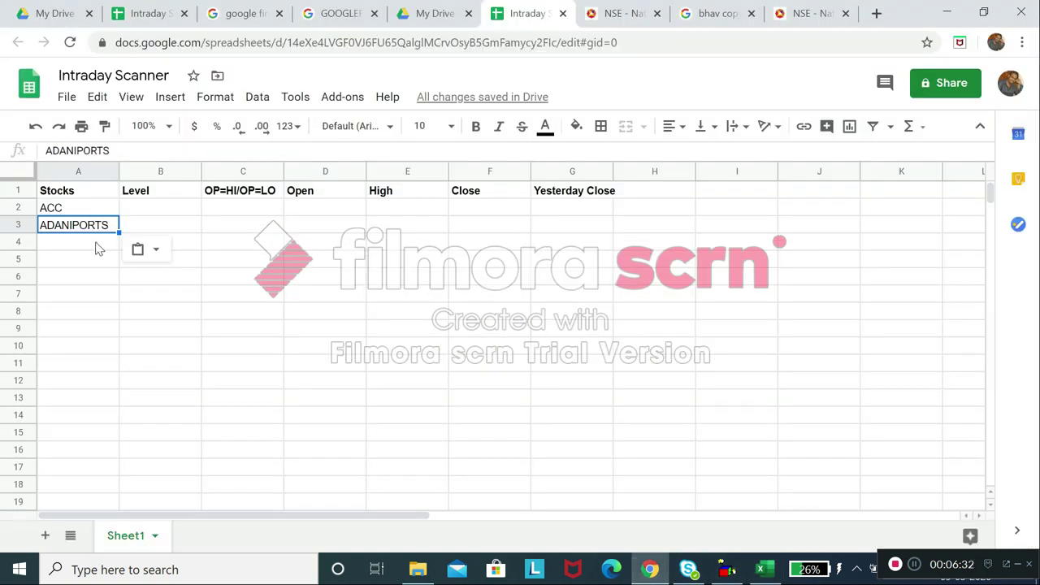
left_click(95, 242)
key("ctrl+v")
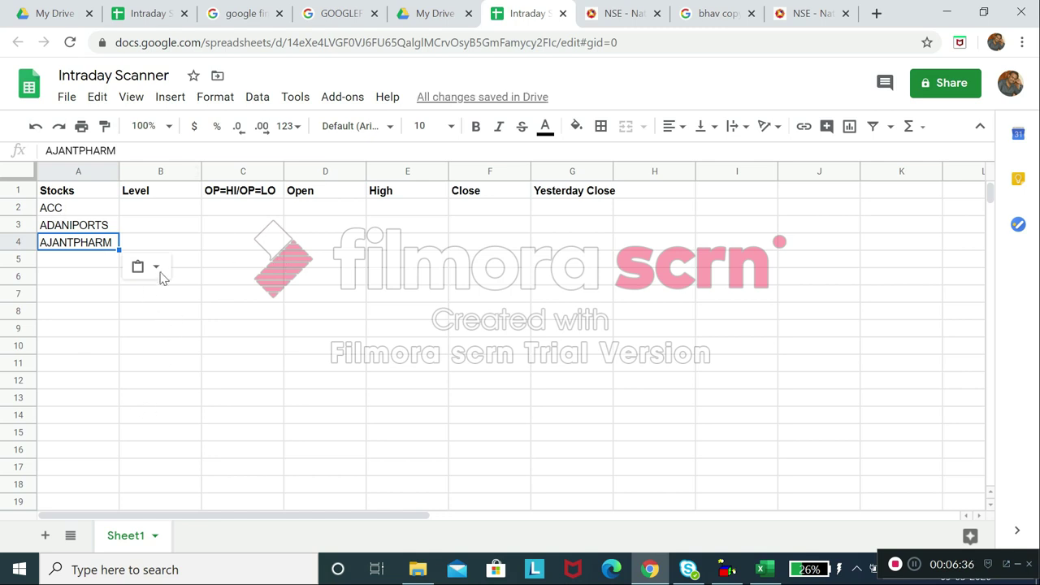
Copy the WOCKPHARMA symbol from cell A1913 near the bottom of Excel's EQ-filtered bhavcopy.
left_click(772, 575)
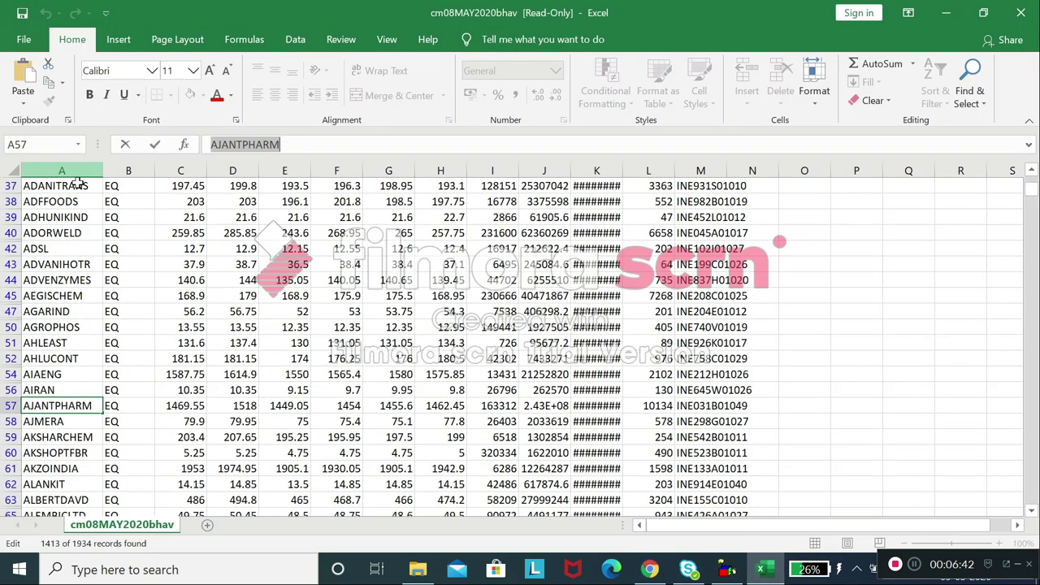
left_click_drag(1028, 193, 1033, 526)
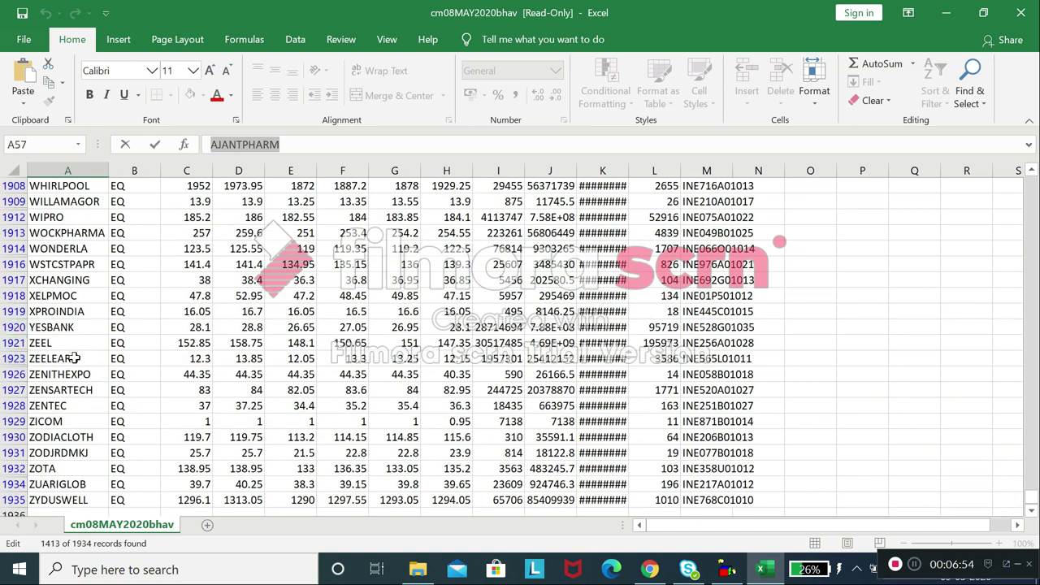
left_click(61, 234)
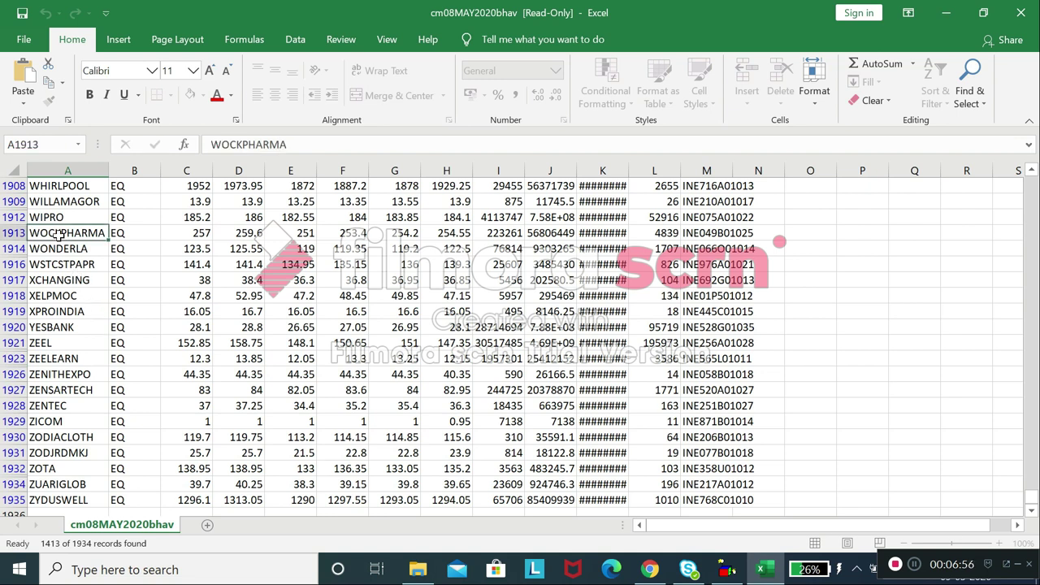
double_click(247, 145)
key("ctrl+c")
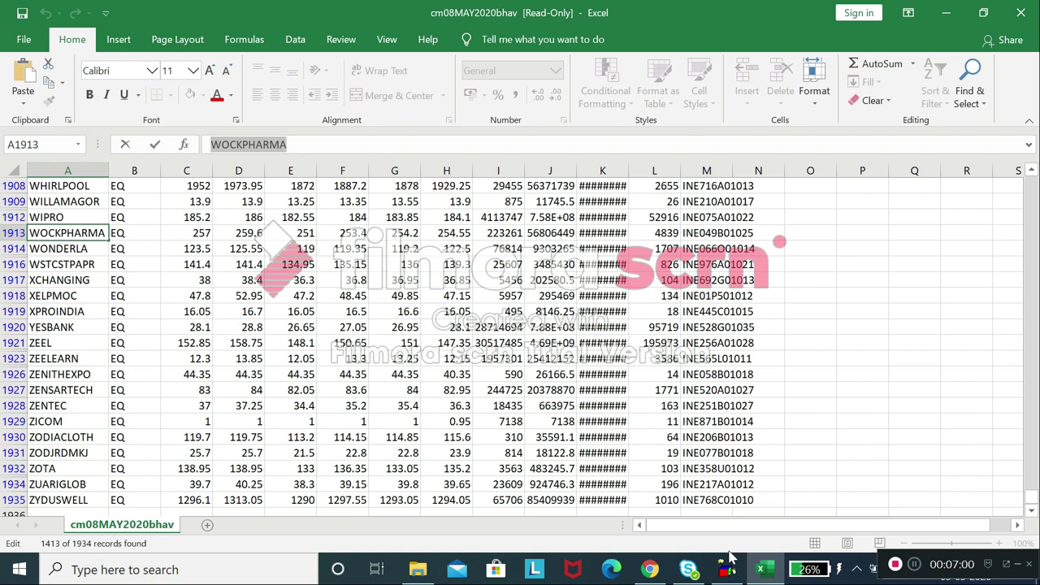
Enter WOCKPHARMA in A5 and ITC in A6 of the Intraday Scanner's Stocks column.
left_click(650, 573)
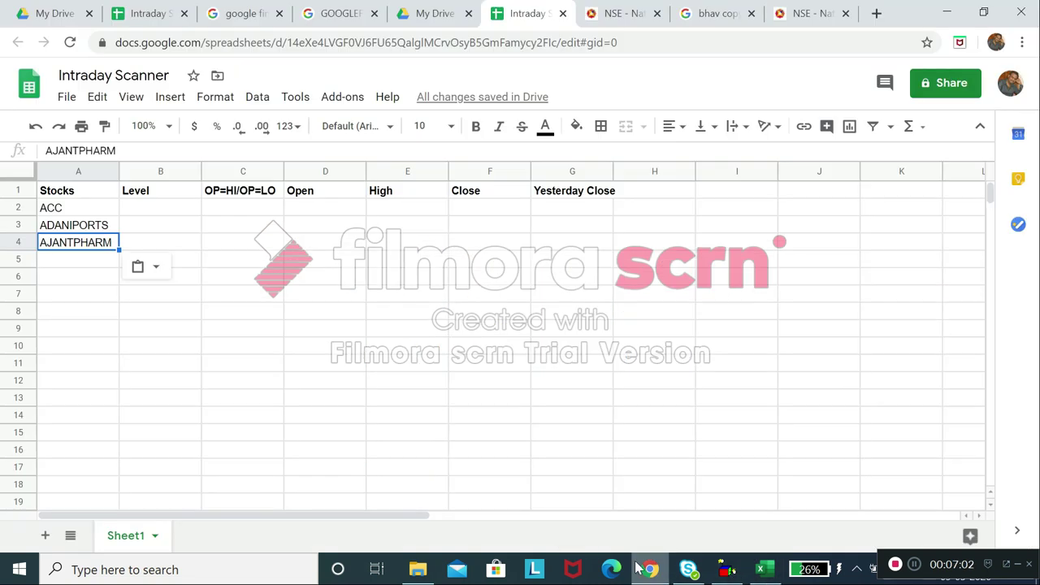
left_click(92, 262)
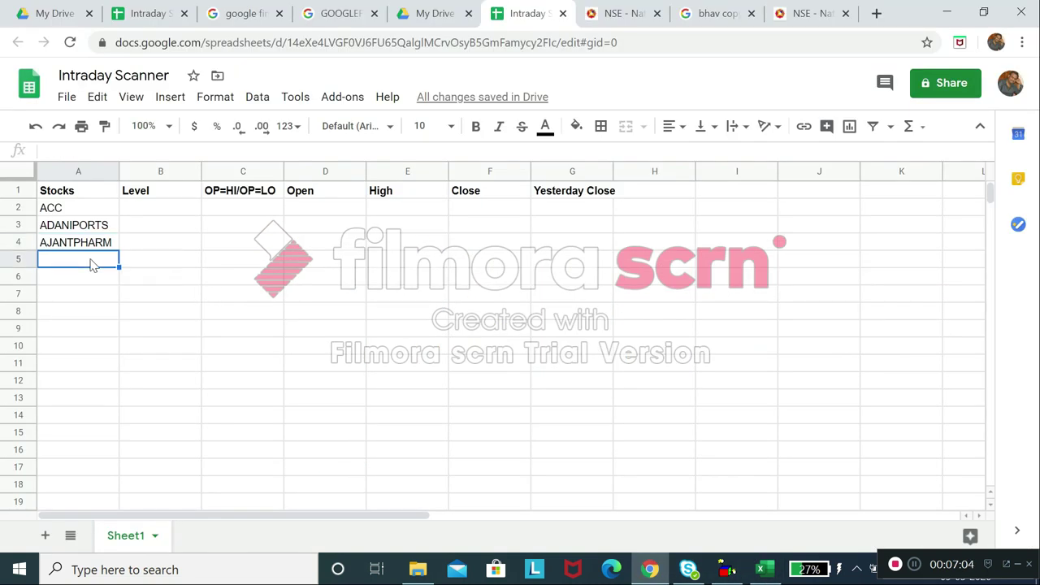
key("ctrl+v")
left_click(86, 281)
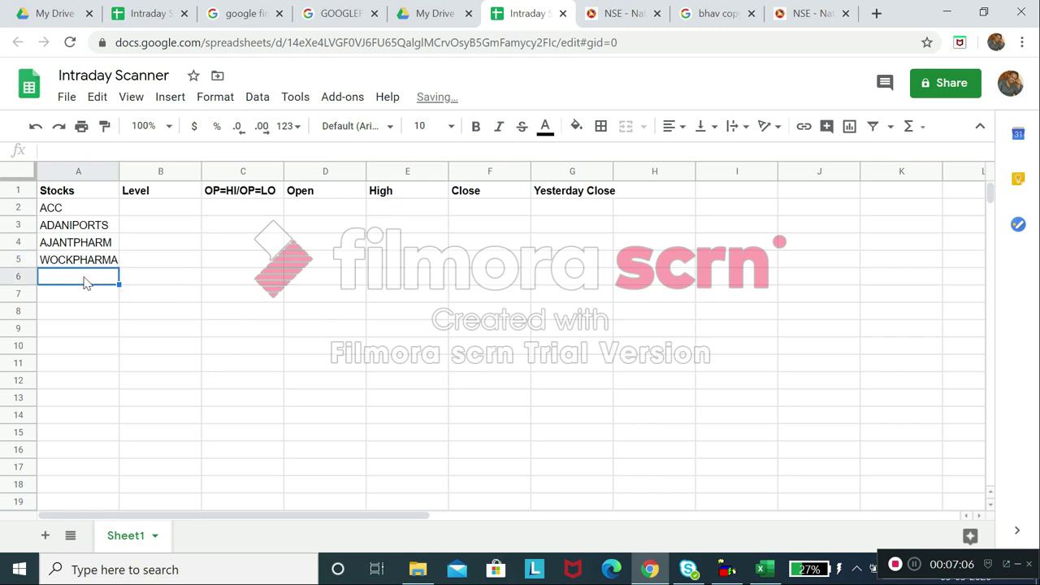
type("ITC")
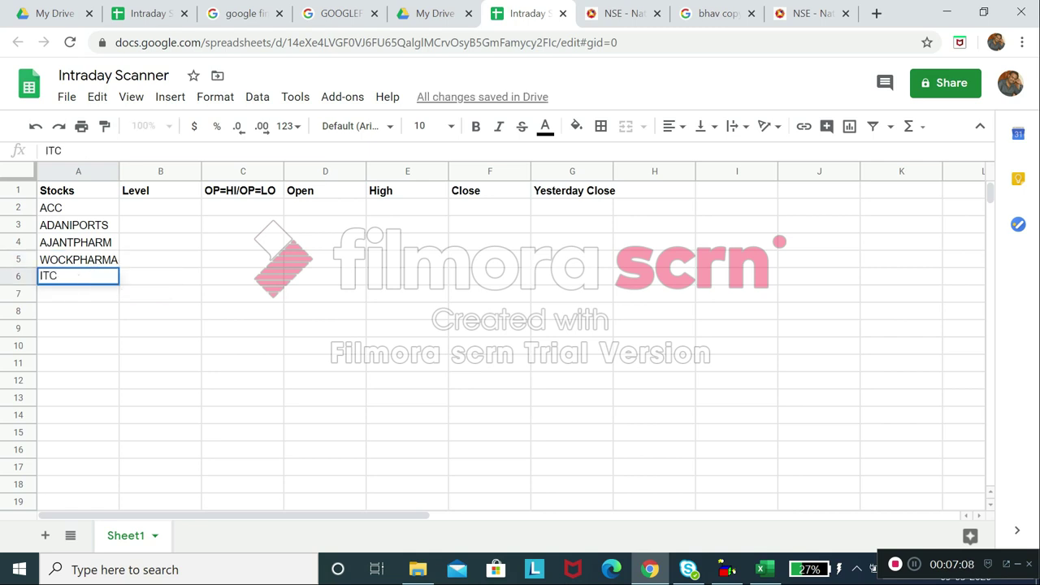
left_click(82, 294)
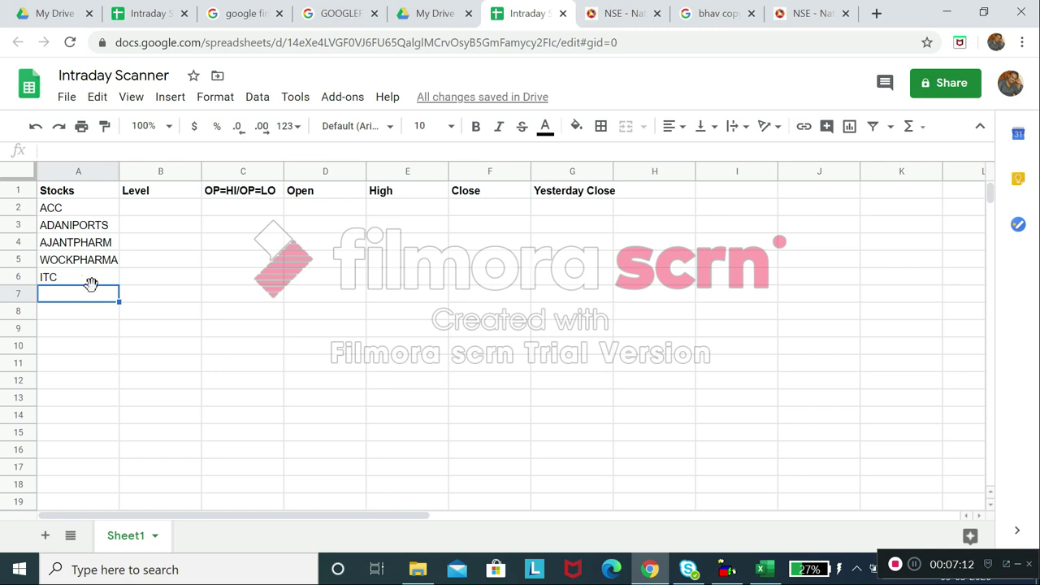
left_click(764, 571)
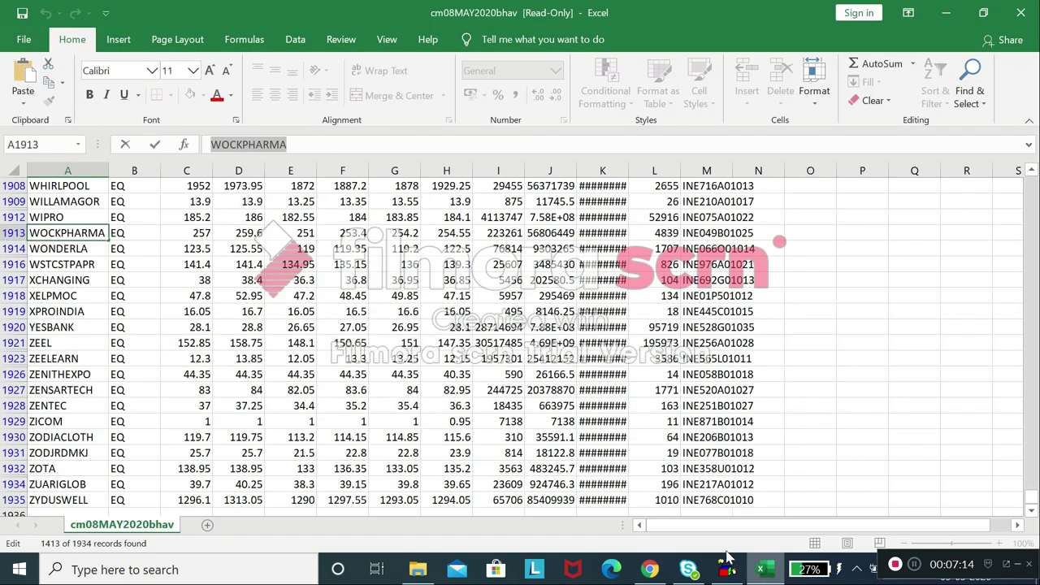
Scroll up to row 1888 of the bhavcopy and copy the VOLTAS symbol from A1888.
left_click(1031, 172)
left_click(1032, 172)
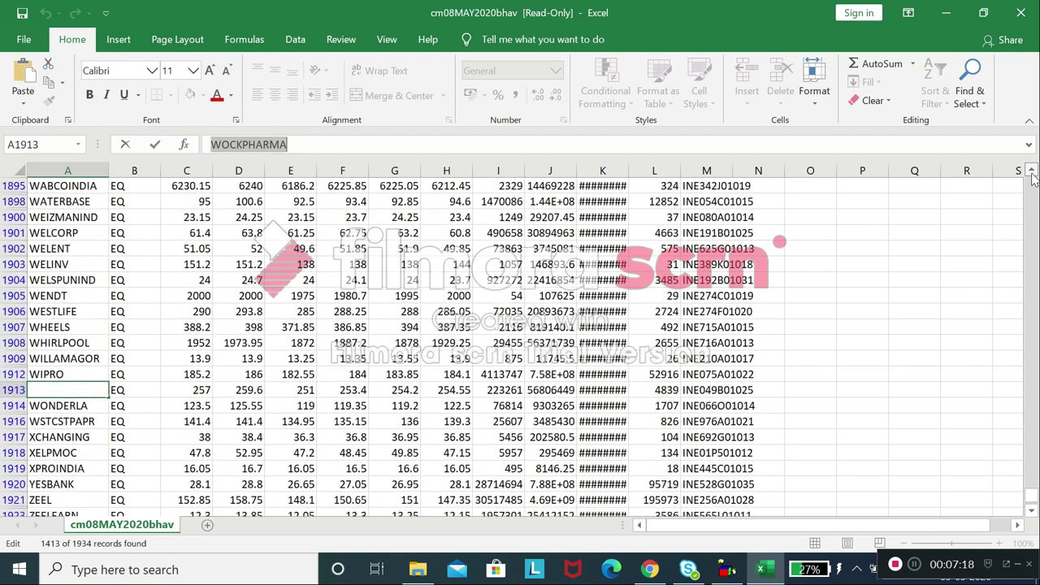
left_click(1032, 172)
left_click(1031, 172)
left_click(1031, 172)
left_click(1031, 172)
left_click(1032, 173)
left_click(1031, 172)
left_click(1031, 173)
left_click(1031, 172)
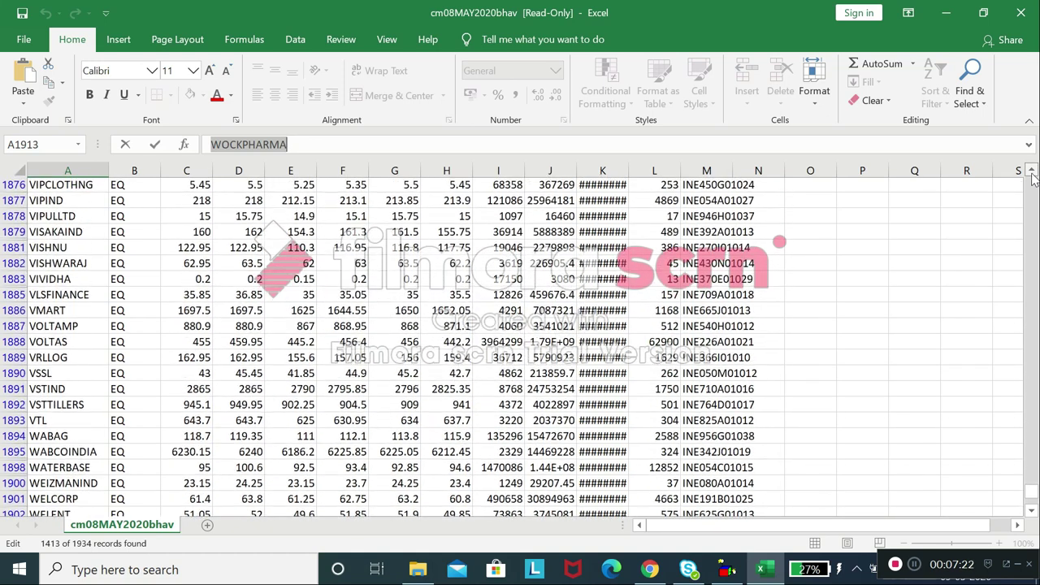
left_click(1031, 172)
left_click(82, 360)
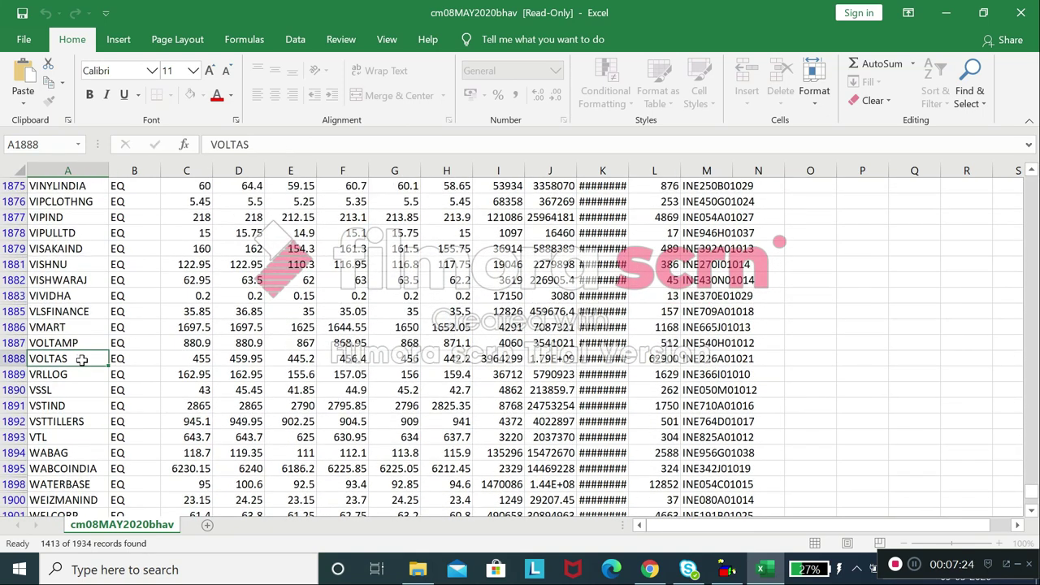
double_click(230, 144)
key("ctrl+c")
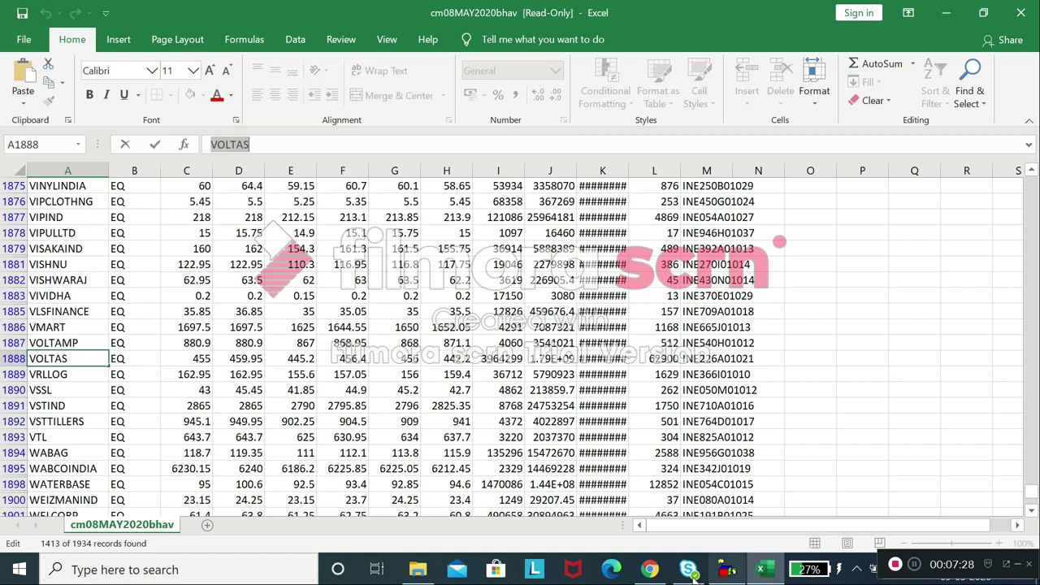
left_click(650, 569)
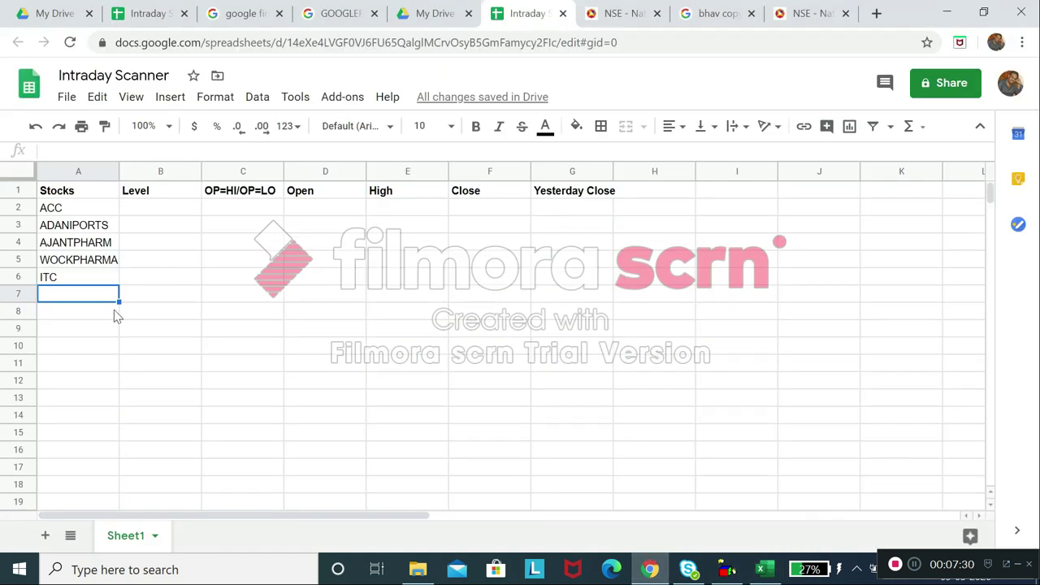
Paste VOLTAS into A7 as the sixth stock, then check ACC's empty price cells D2–G2.
key("ctrl+v")
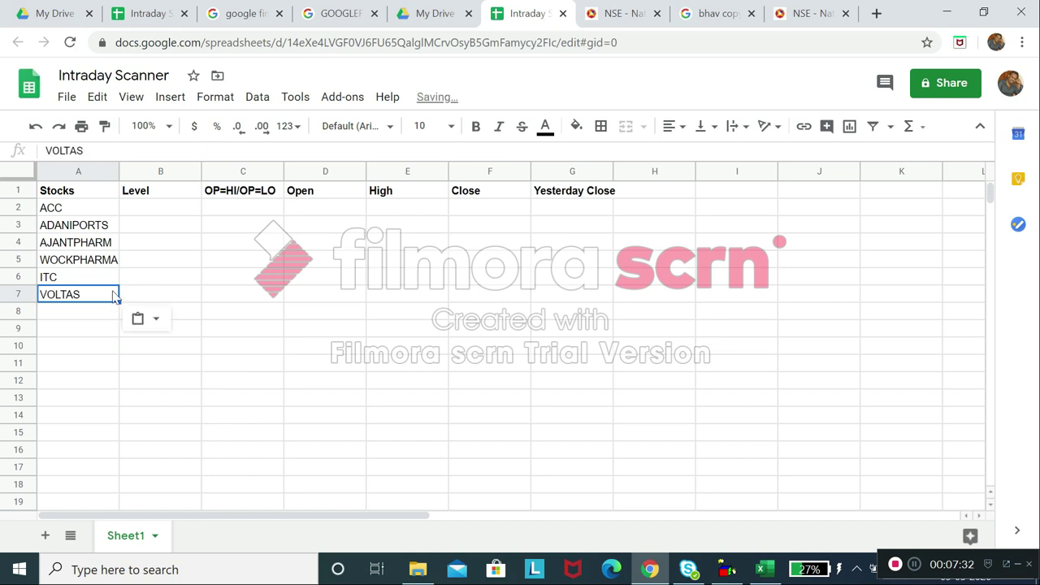
left_click(333, 214)
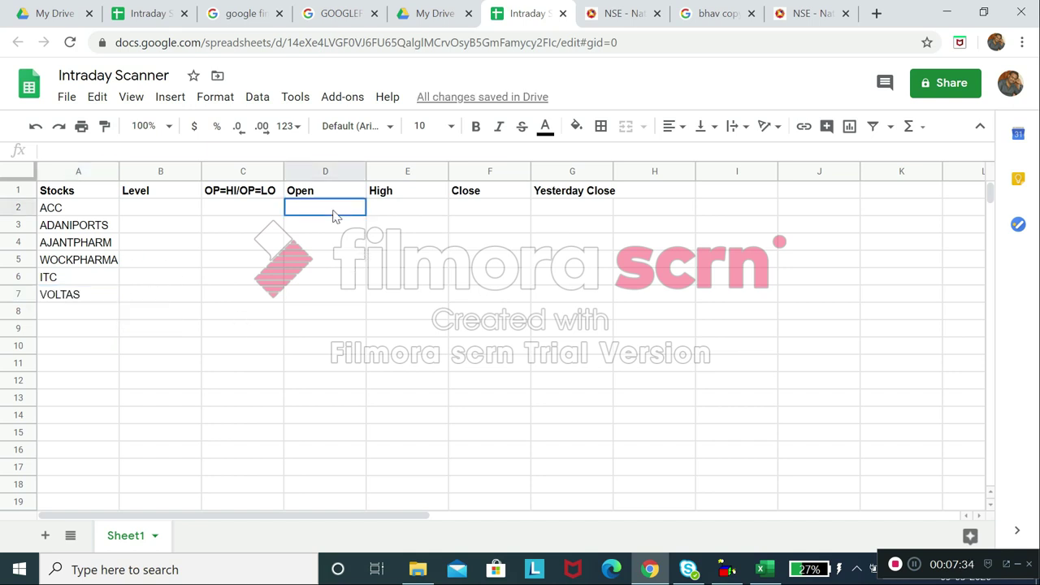
left_click(394, 209)
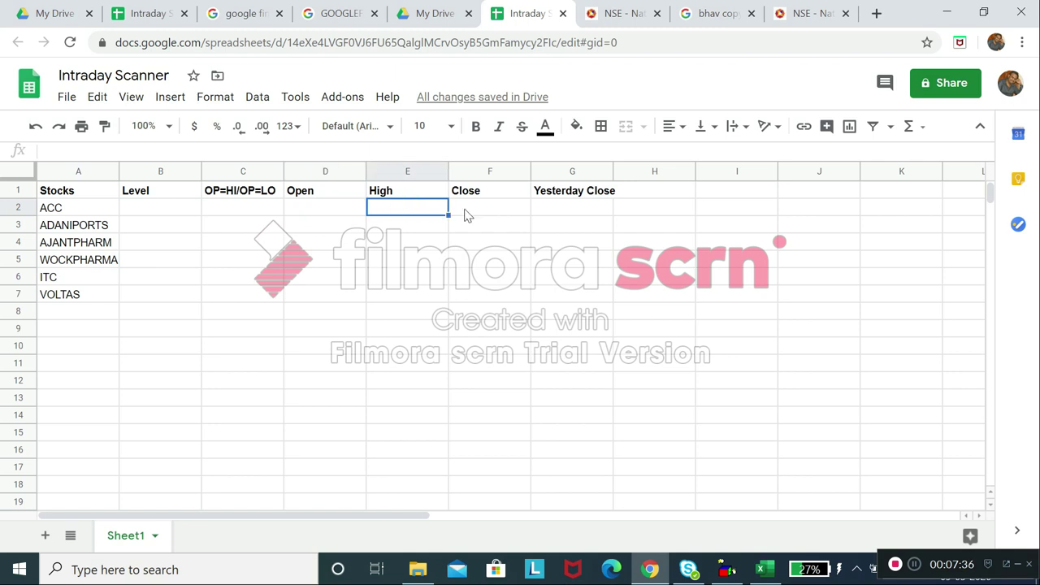
left_click(498, 216)
left_click(566, 209)
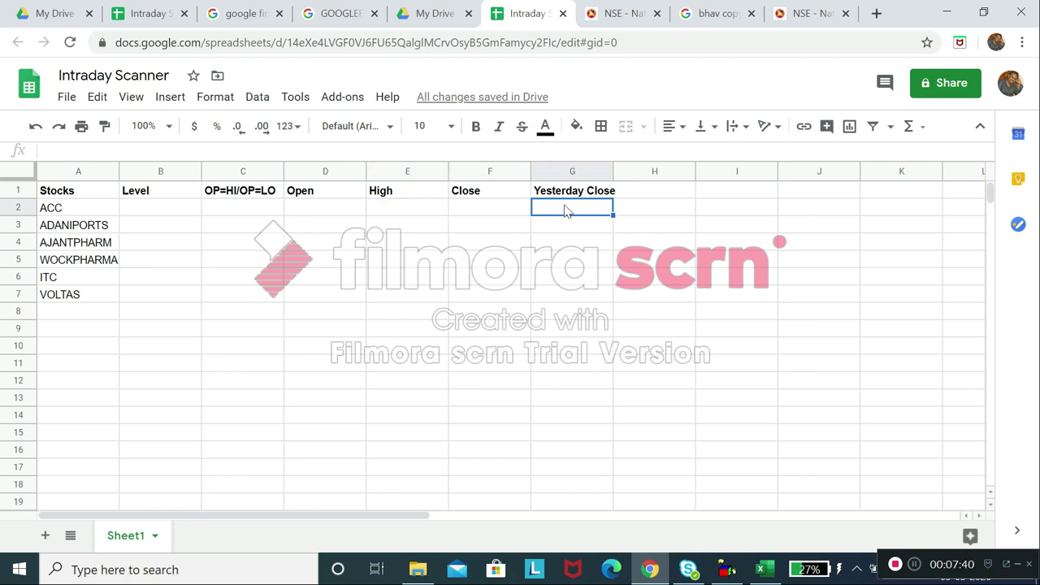
left_click(140, 10)
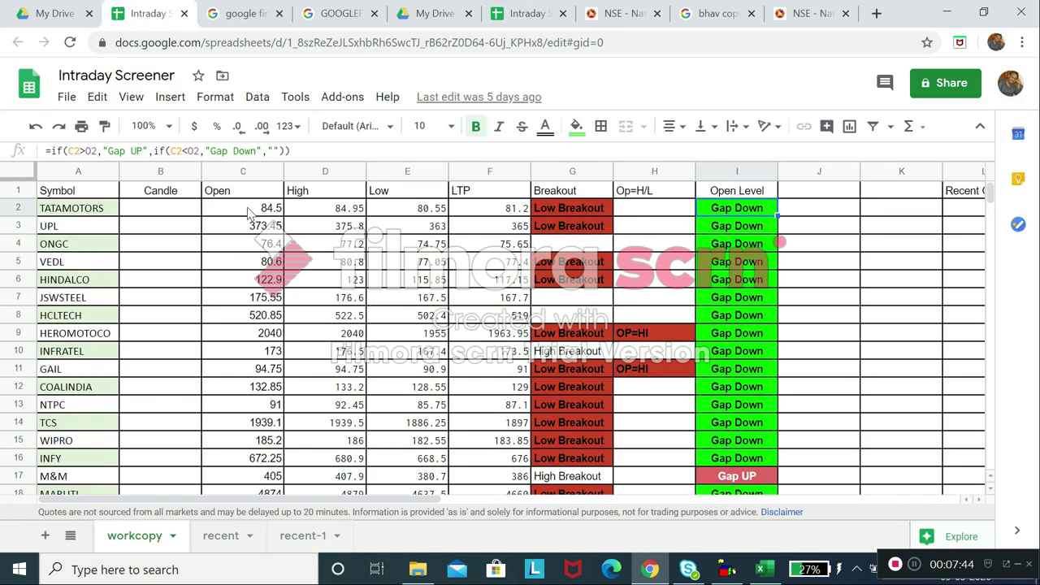
Copy the GOOGLEFINANCE "priceopen" formula from cell C2 of the Intraday Screener.
left_click(251, 213)
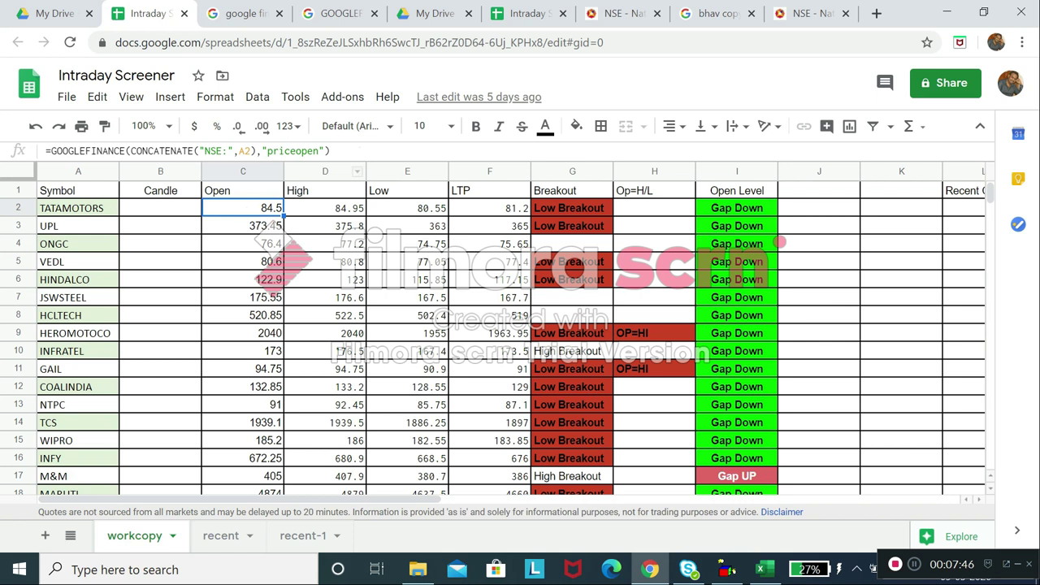
left_click(330, 150)
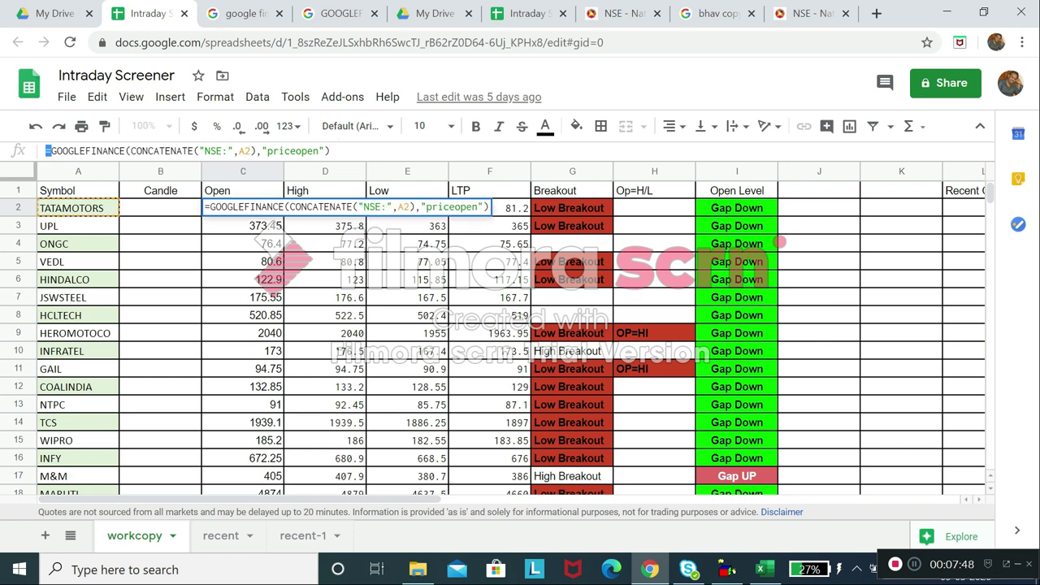
left_click(330, 150)
left_click_drag(330, 150, 42, 162)
key("ctrl+c")
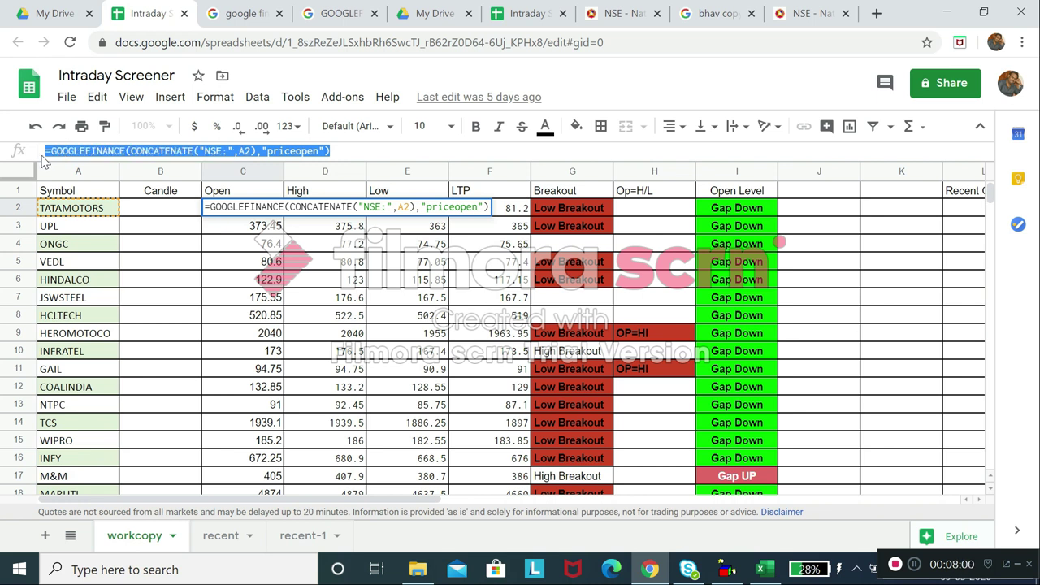
left_click(536, 10)
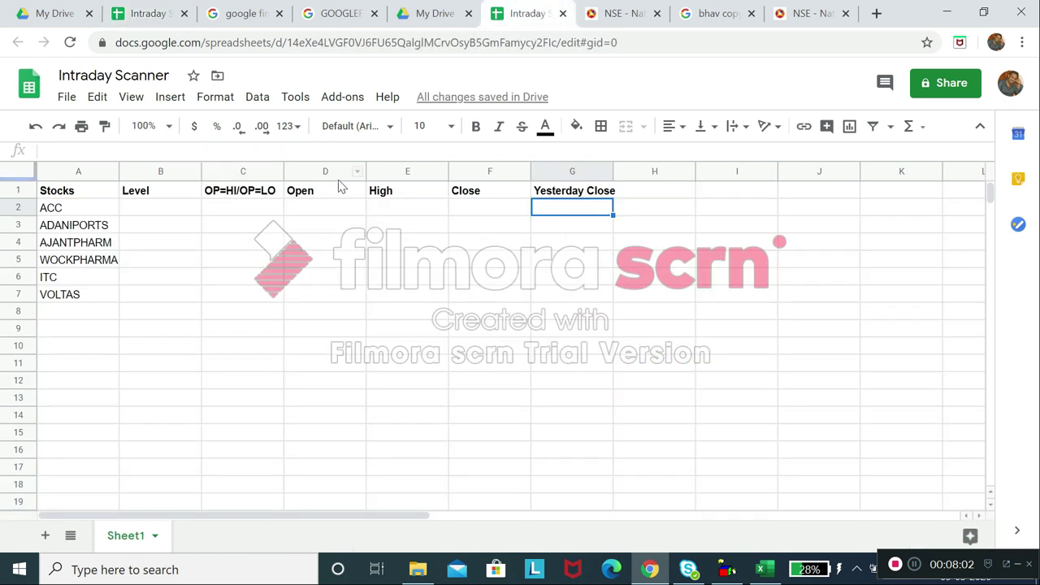
Paste the GOOGLEFINANCE open-price formula into D2 and E2, giving ACC's open of 1166.
left_click(323, 209)
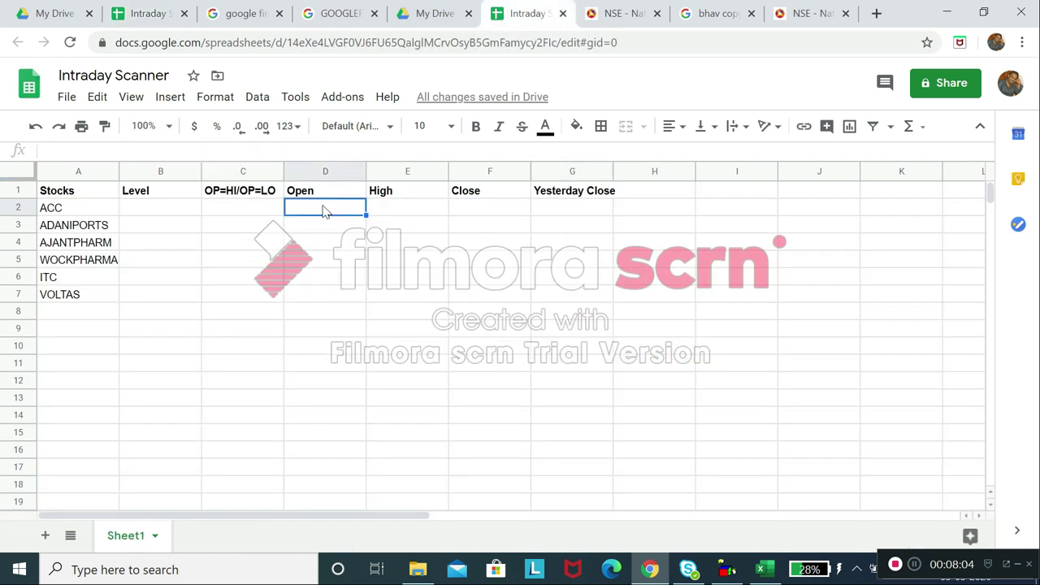
key("ctrl+v")
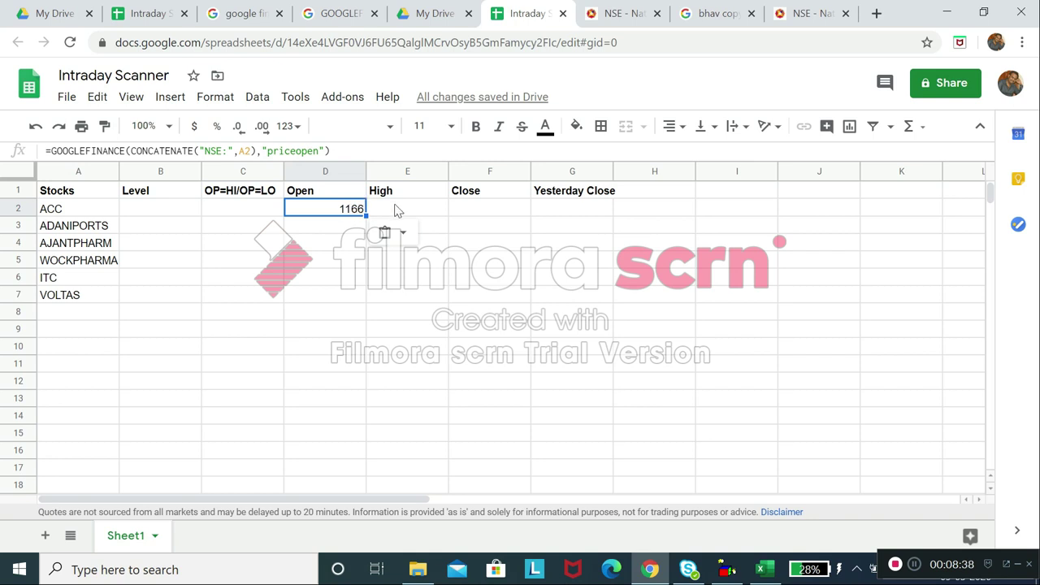
left_click(399, 211)
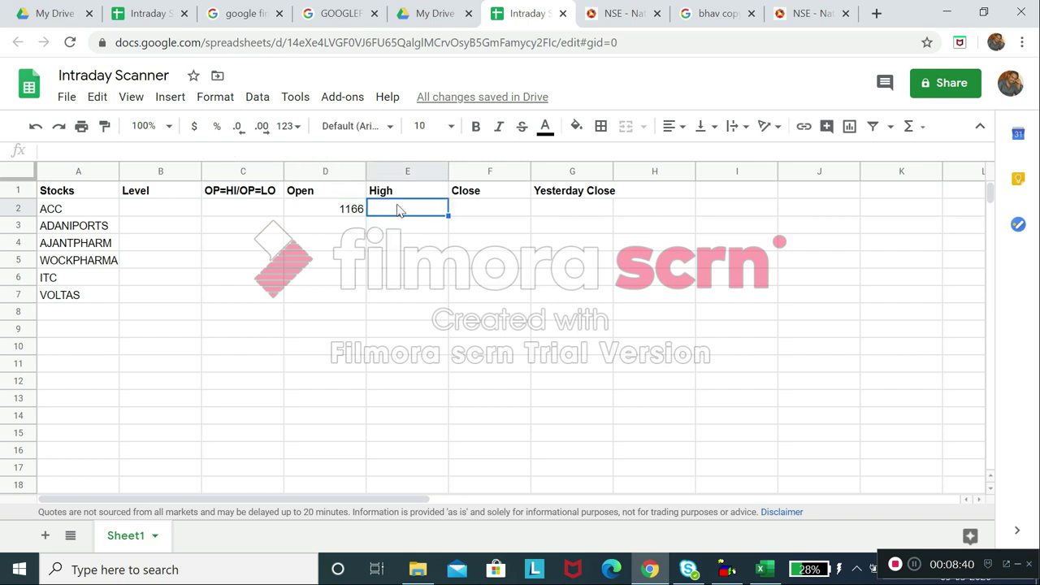
key("ctrl+v")
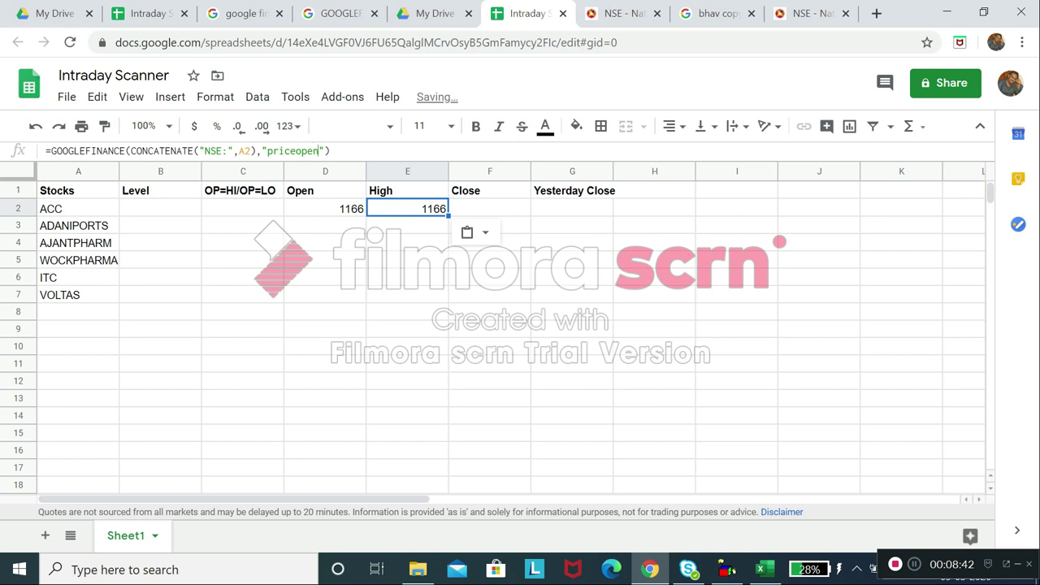
Change E2's attribute from "priceopen" to "high" so it returns ACC's high of 1179.
key("F2")
key("BackSpace")
key("BackSpace")
key("BackSpace")
key("BackSpace")
key("BackSpace")
key("BackSpace")
key("BackSpace")
key("BackSpace")
key("BackSpace")
type("HIGH")
key("BackSpace")
key("BackSpace")
key("BackSpace")
key("BackSpace")
type("high")
key("Right")
key("Return")
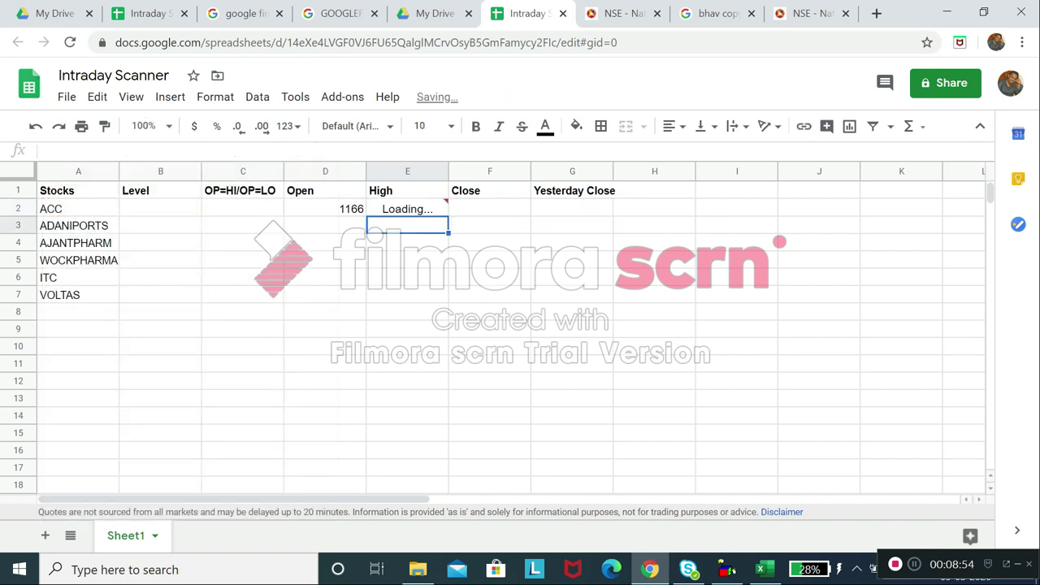
Put a GOOGLEFINANCE formula with the "close" attribute in F2, which returns #N/A.
left_click(478, 209)
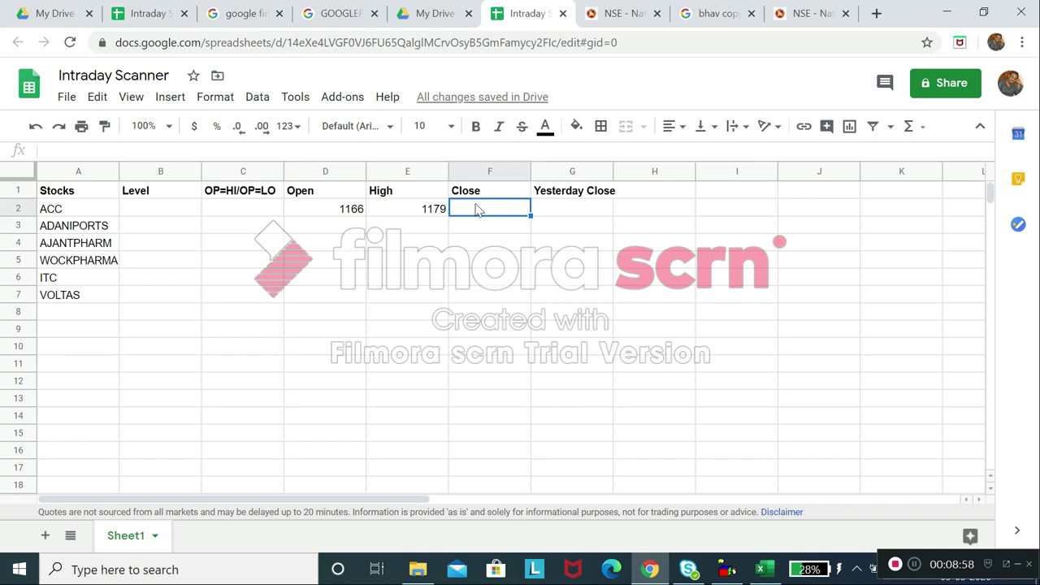
key("ctrl+v")
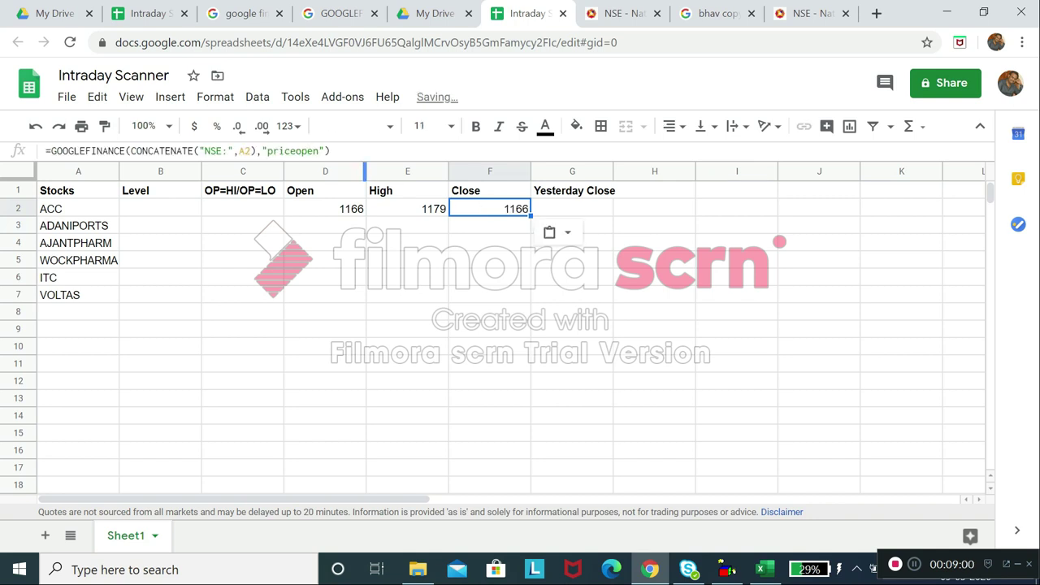
key("F2")
key("BackSpace")
key("BackSpace")
key("BackSpace")
key("BackSpace")
key("BackSpace")
key("BackSpace")
key("BackSpace")
key("BackSpace")
key("BackSpace")
type("close")
left_click(307, 150)
key("Return")
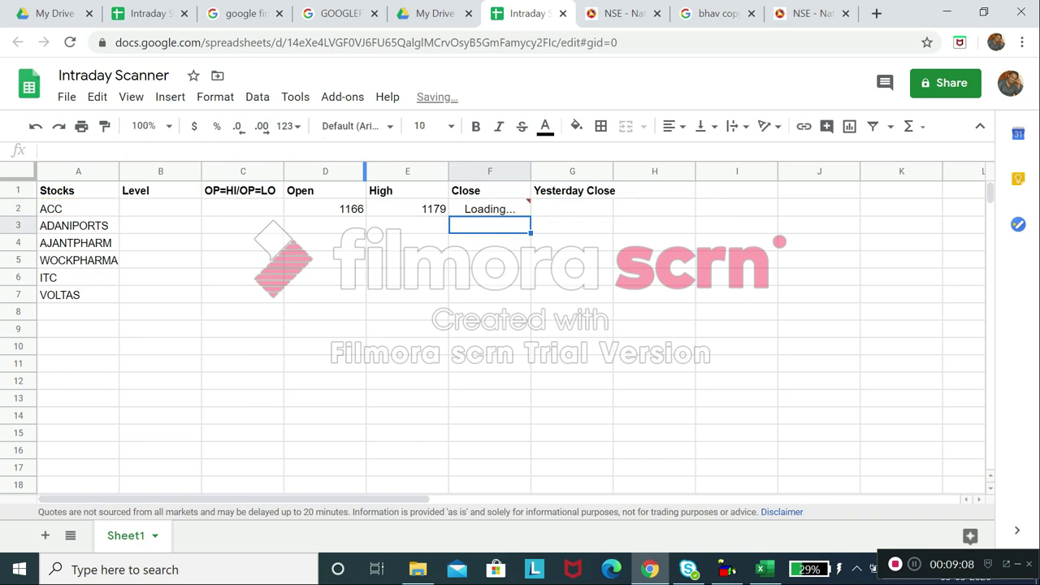
left_click(478, 213)
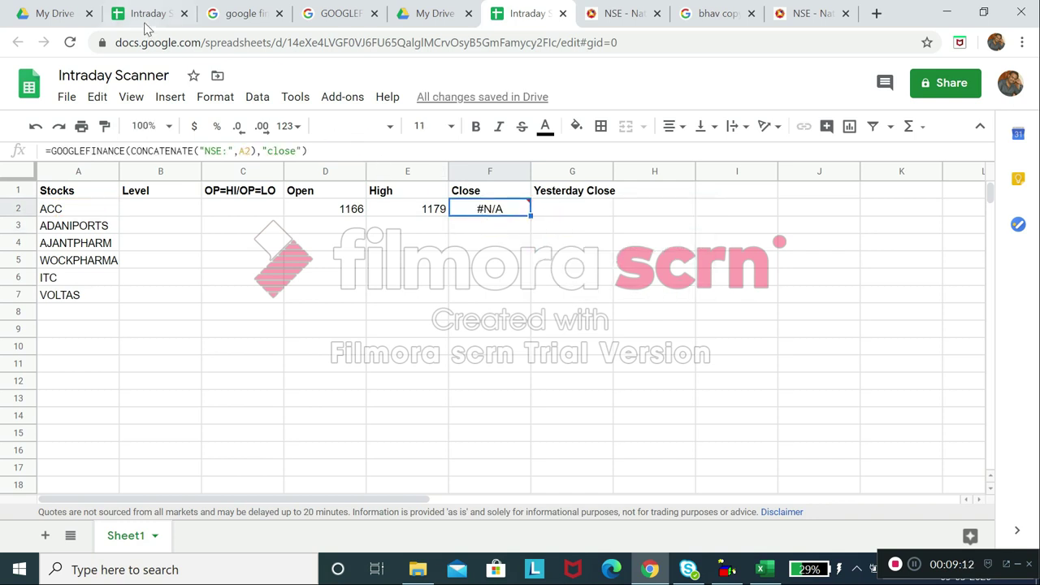
Scroll across the Intraday Screener and inspect its Recent Close lookup formula.
left_click(147, 14)
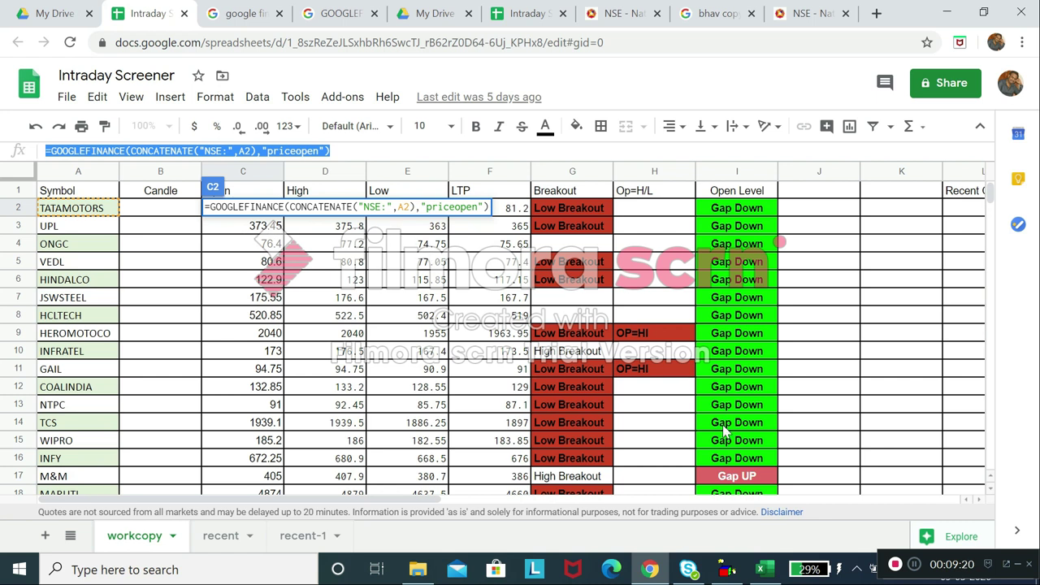
left_click_drag(405, 501, 551, 487)
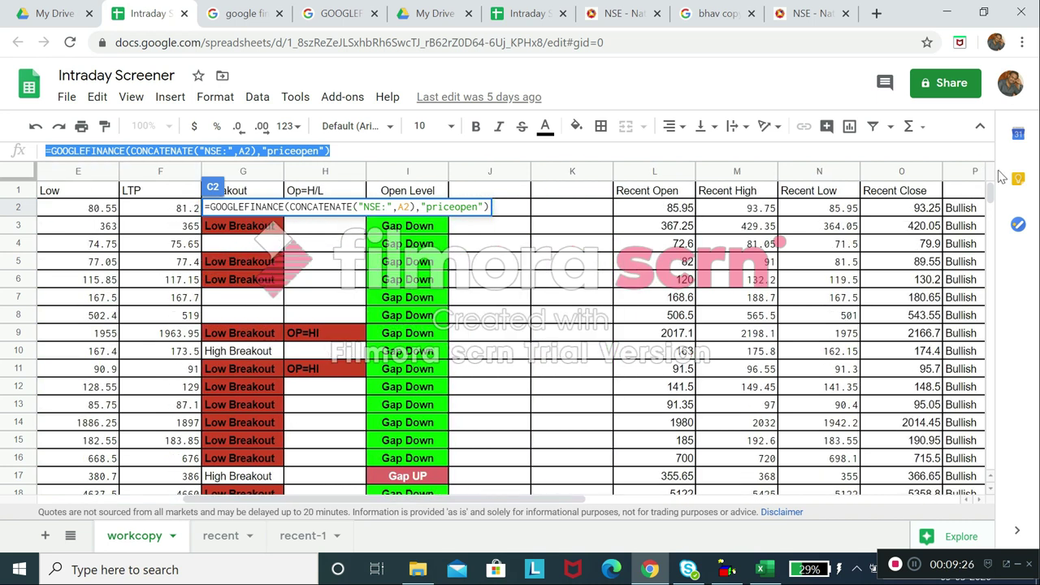
left_click(906, 213)
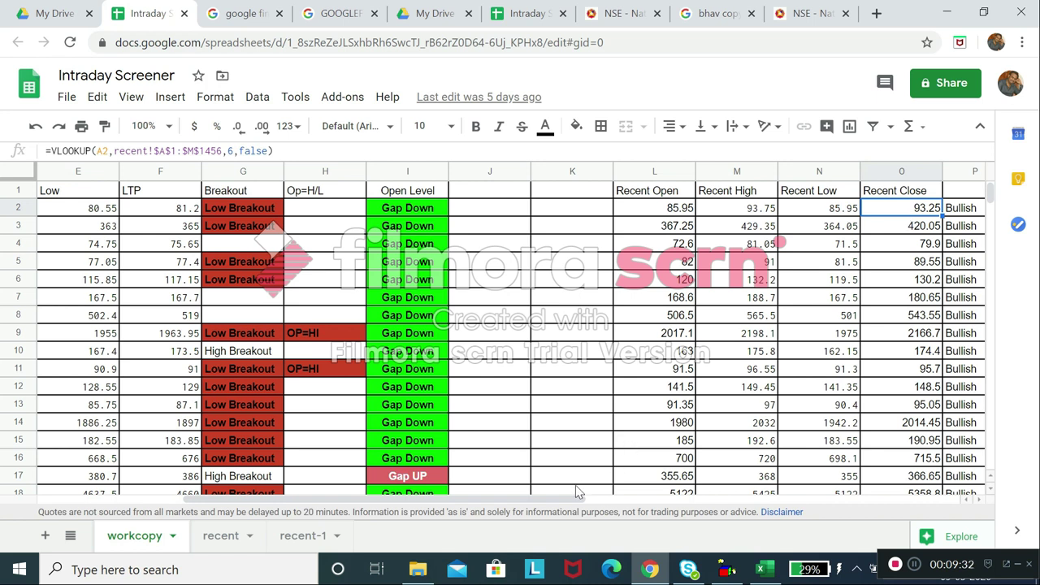
left_click_drag(564, 499, 649, 487)
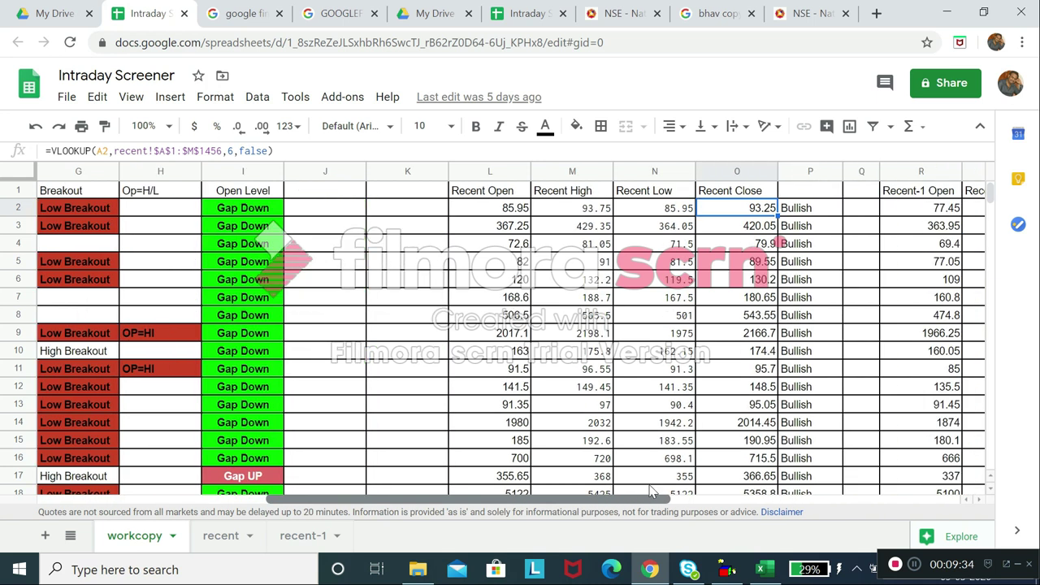
left_click_drag(649, 488, 537, 488)
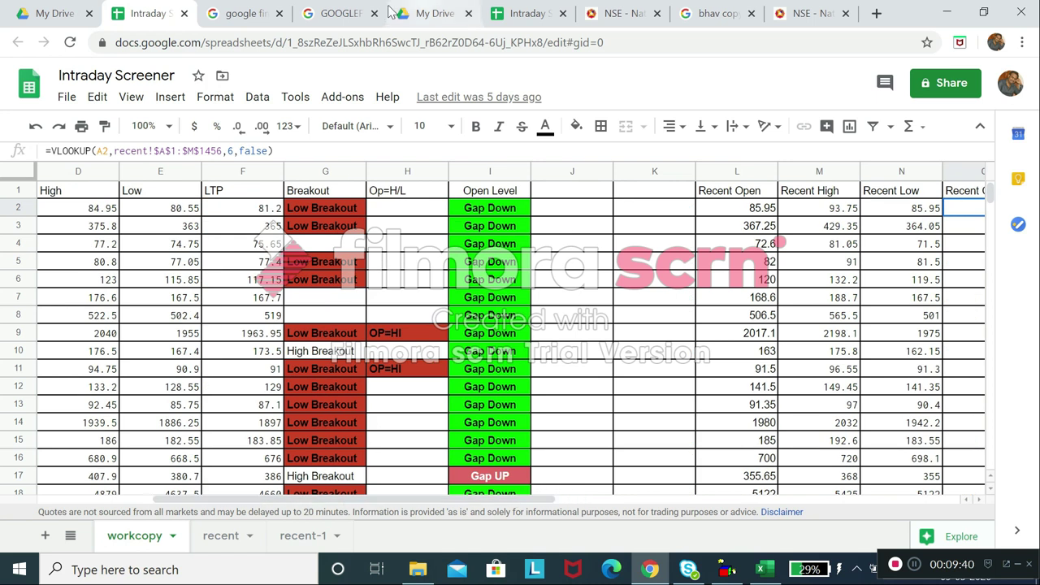
left_click(540, 11)
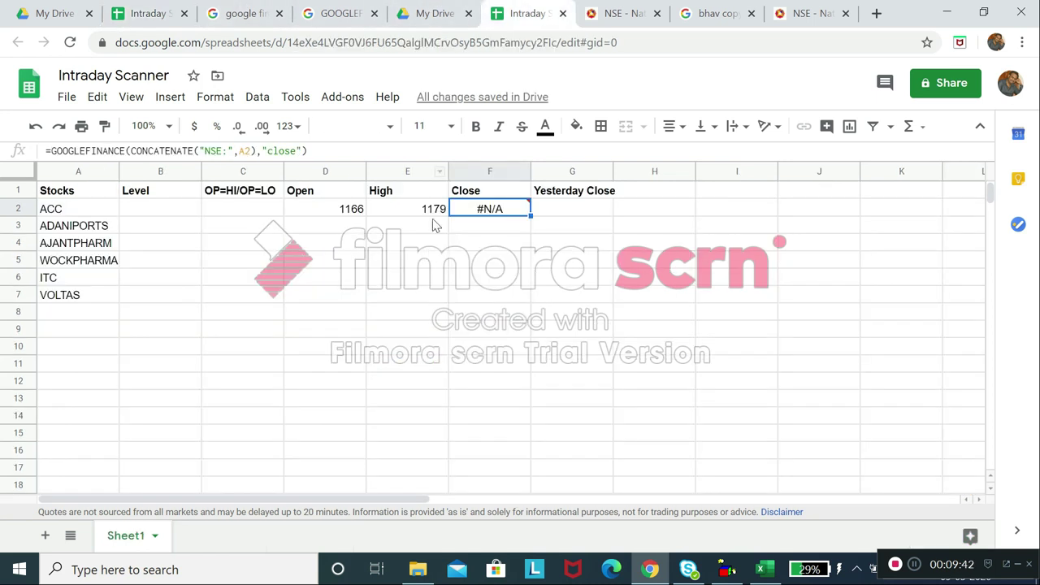
Rename the F1 column heading from Close to Low.
left_click(485, 195)
double_click(485, 196)
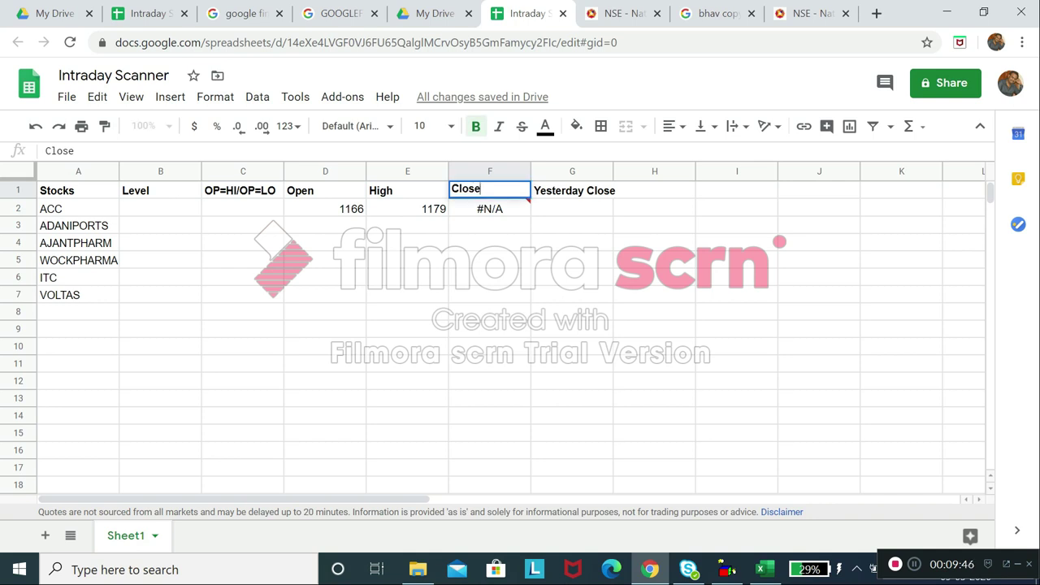
key("BackSpace")
key("BackSpace")
key("BackSpace")
key("BackSpace")
key("BackSpace")
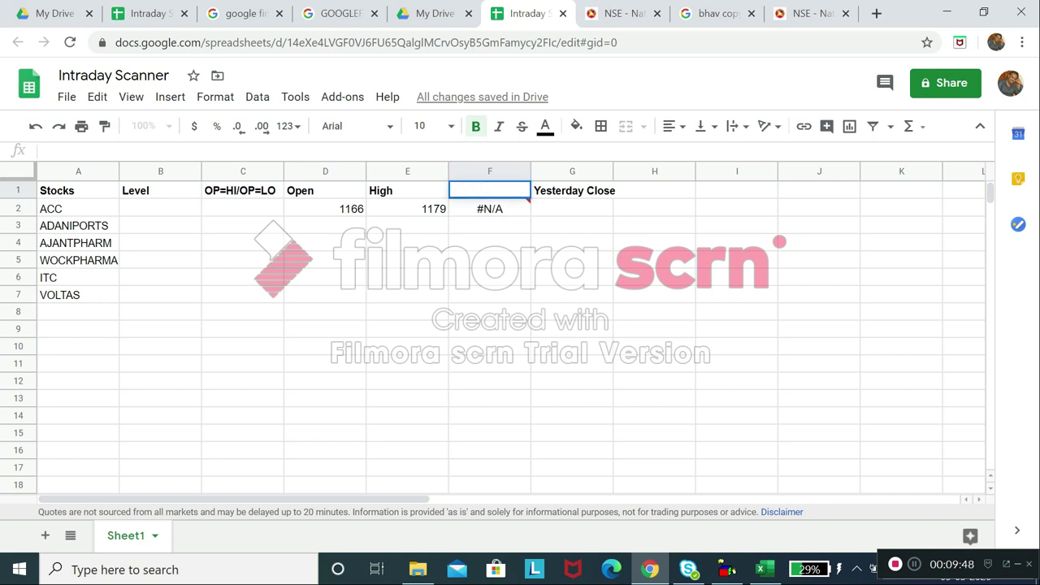
type("Low")
key("Return")
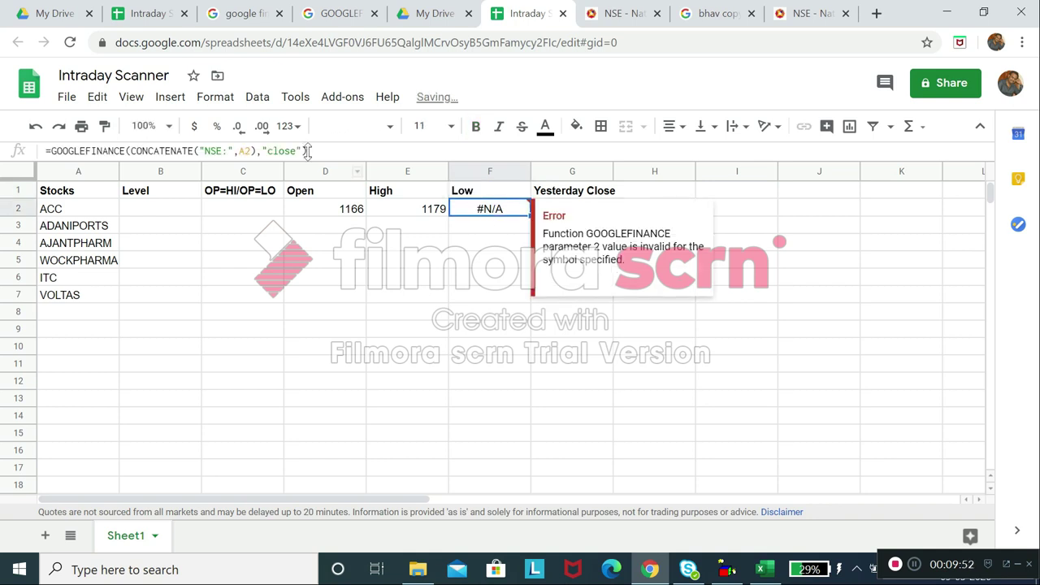
Change F2's GOOGLEFINANCE attribute from "close" to "low", returning ACC's low of 1145.35.
key("F2")
key("BackSpace")
key("BackSpace")
key("BackSpace")
key("BackSpace")
key("BackSpace")
type("low")
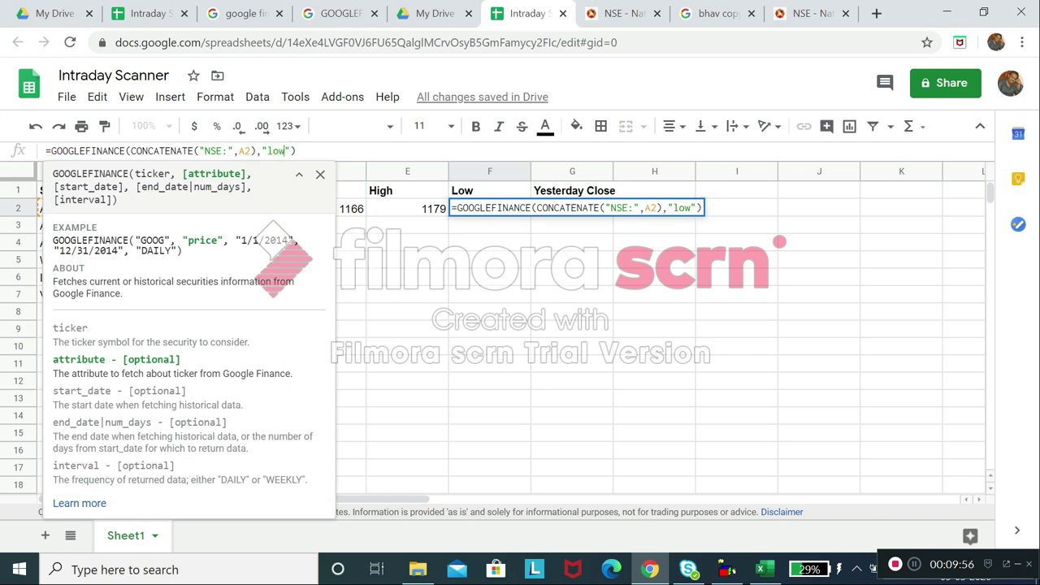
key("Return")
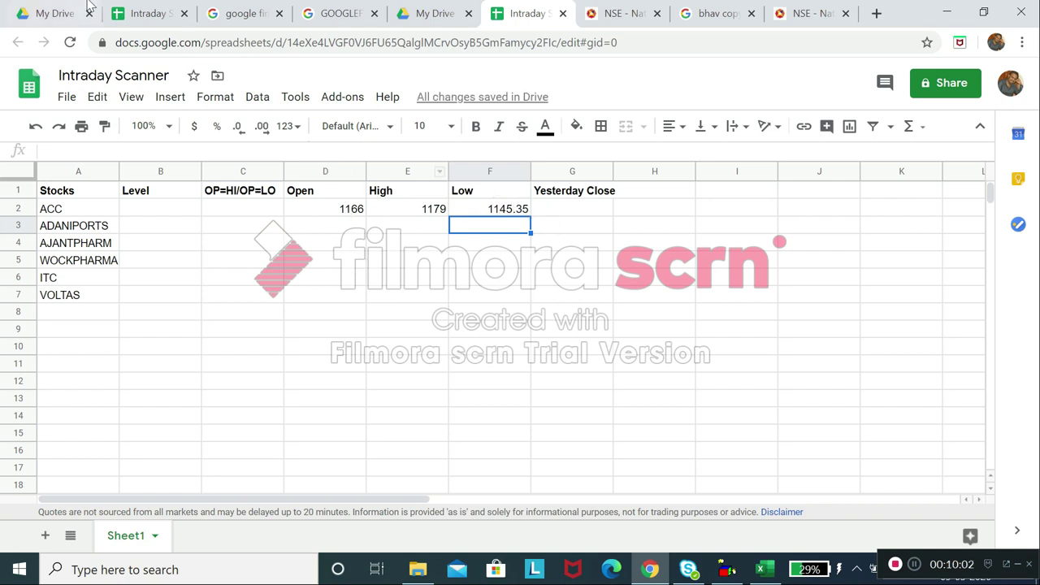
left_click(146, 13)
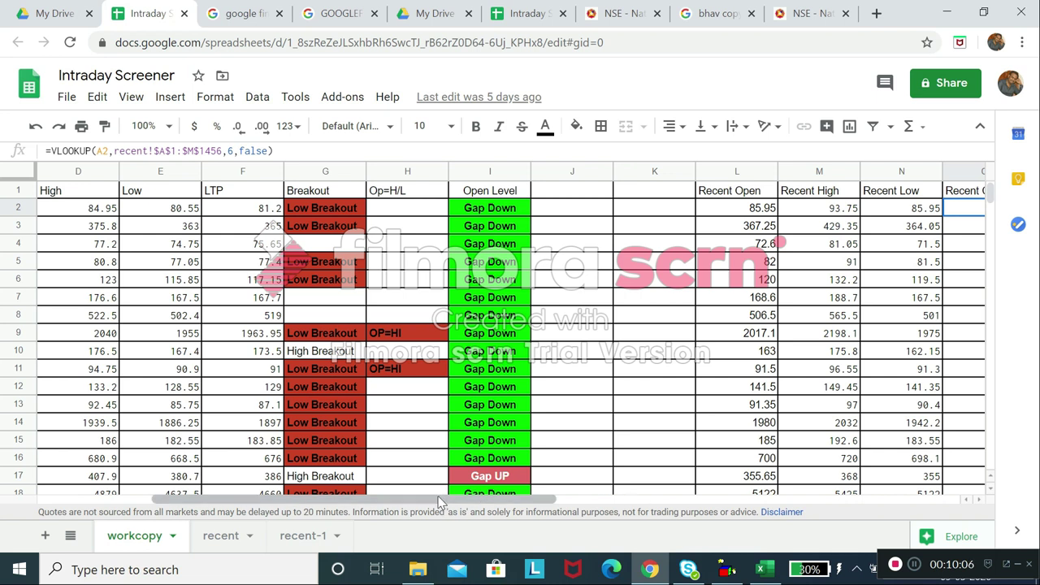
Select the "closeyest" attribute name on the GOOGLEFINANCE Docs Editors Help page.
left_click_drag(439, 501, 281, 499)
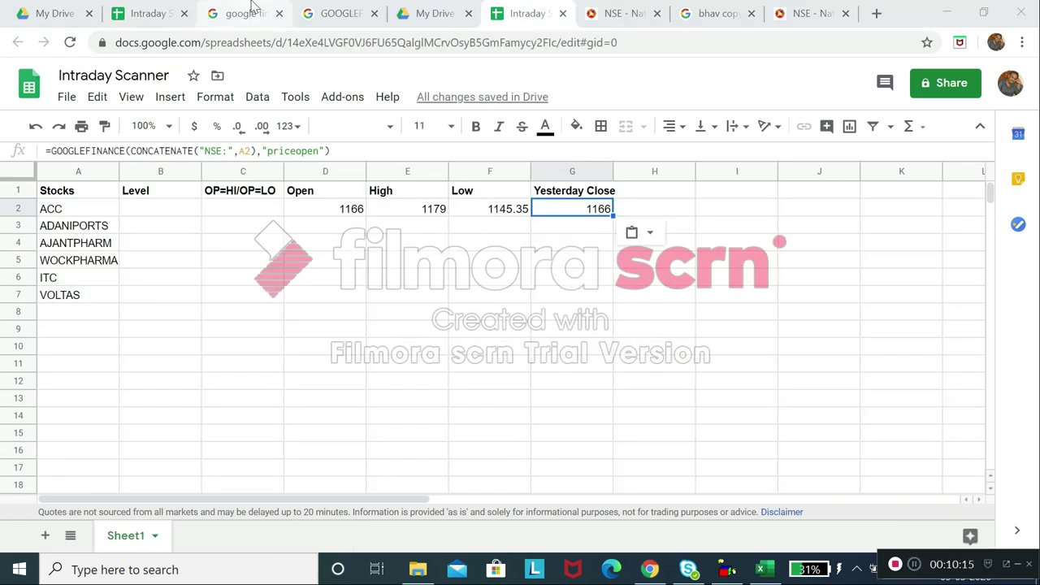
left_click(345, 6)
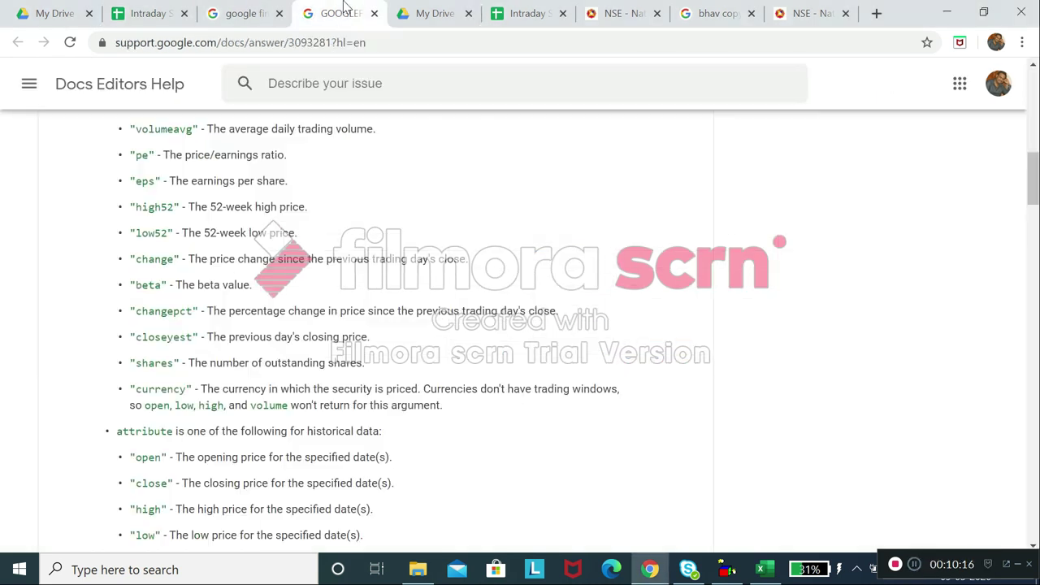
double_click(163, 337)
key("ctrl+c")
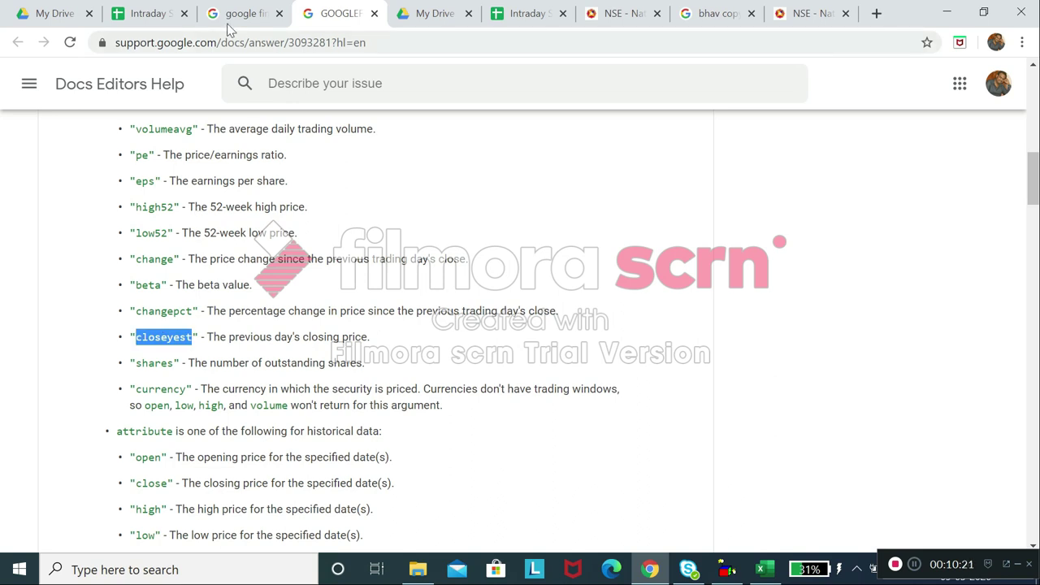
left_click(520, 13)
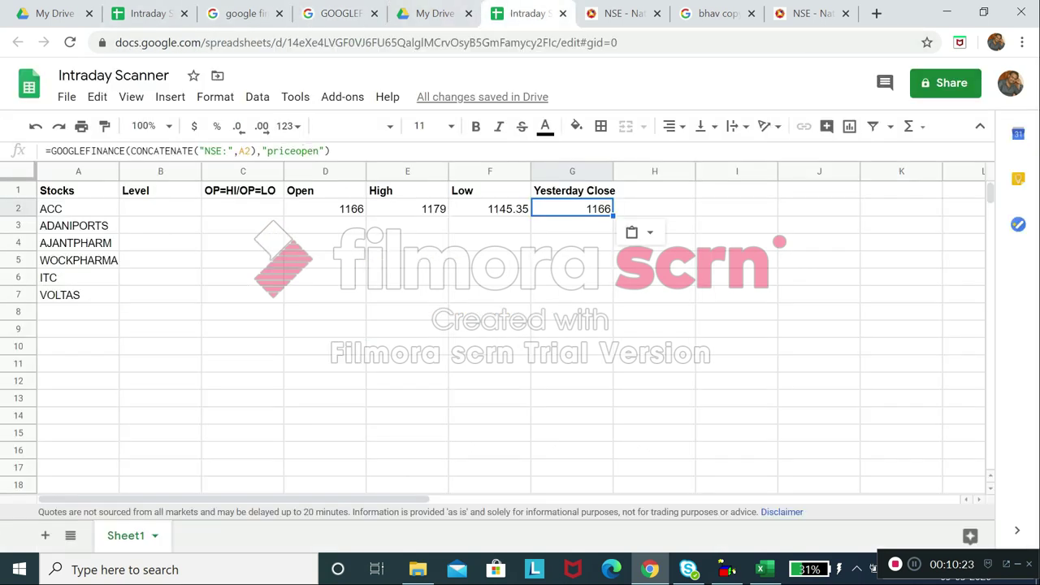
Swap priceopen for closeyest in G2's GOOGLEFINANCE formula so ACC's Yesterday Close shows 1152.65.
double_click(293, 151)
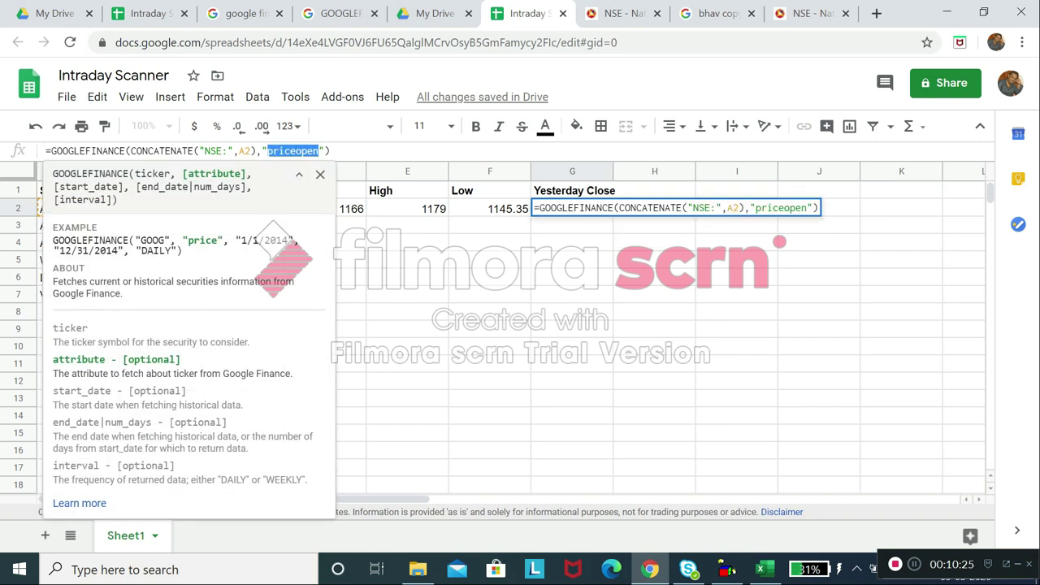
key("ctrl+v")
key("End")
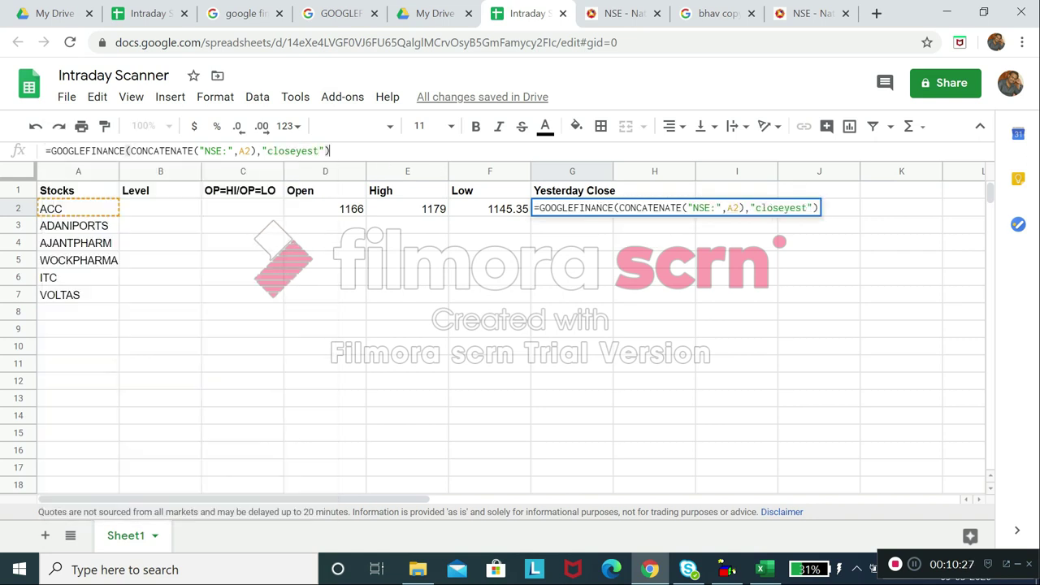
key("Return")
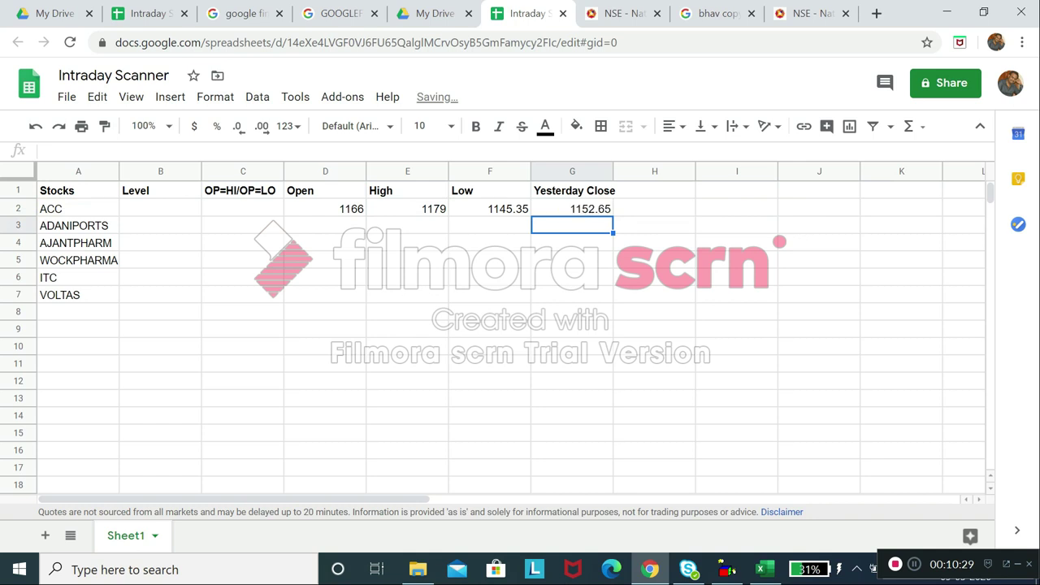
left_click(342, 212)
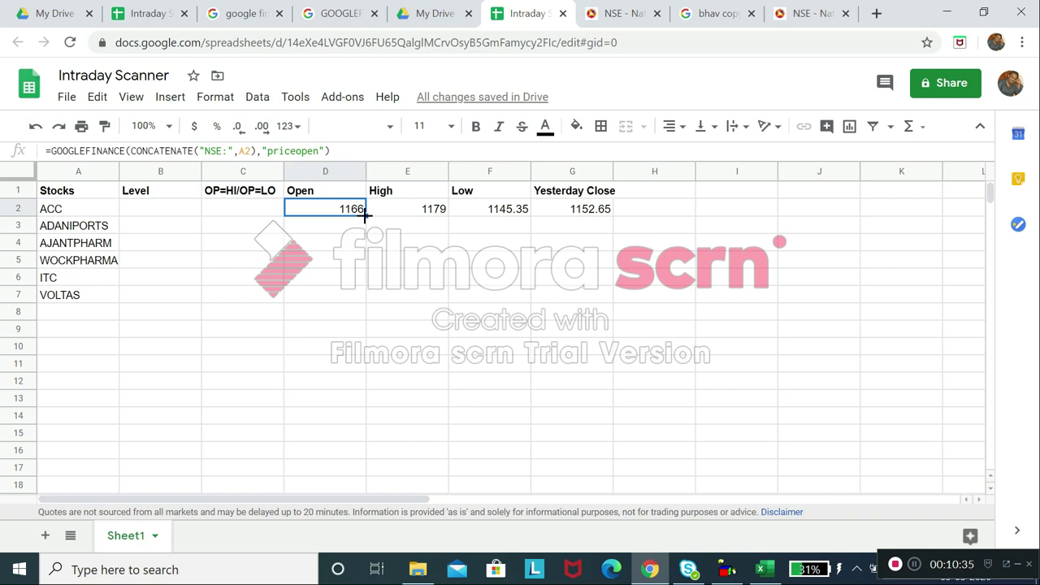
Fill the Open, High, Low and Yesterday Close formulas in D2:G2 down to row 7.
left_click_drag(365, 214, 361, 290)
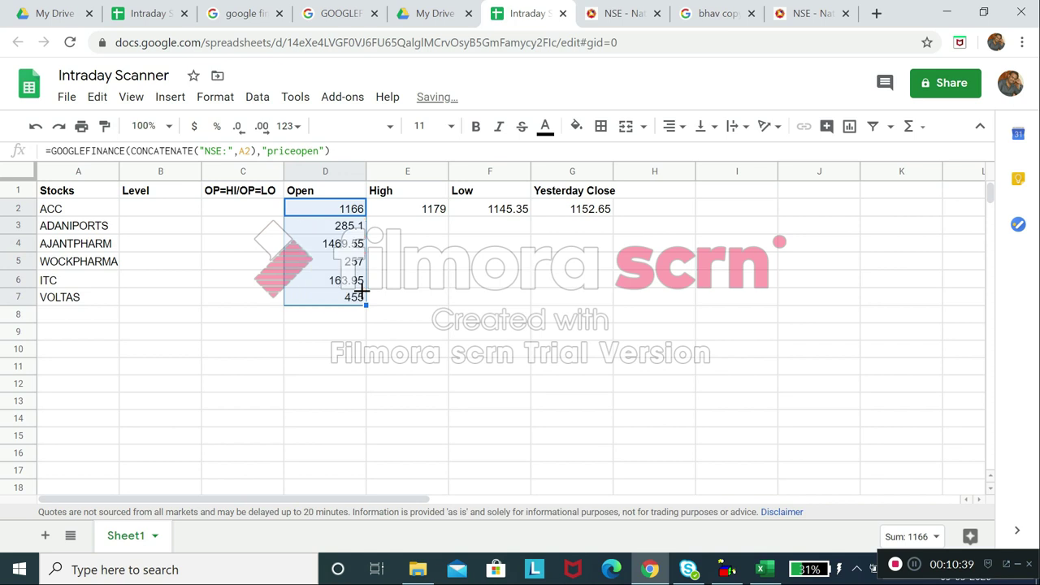
left_click(409, 210)
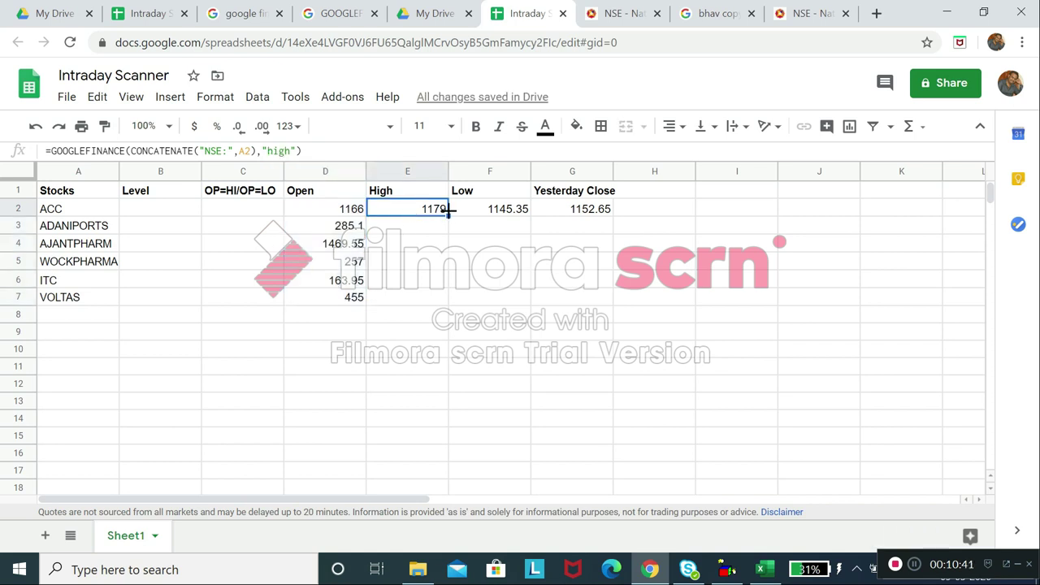
left_click_drag(446, 216, 446, 298)
left_click(491, 211)
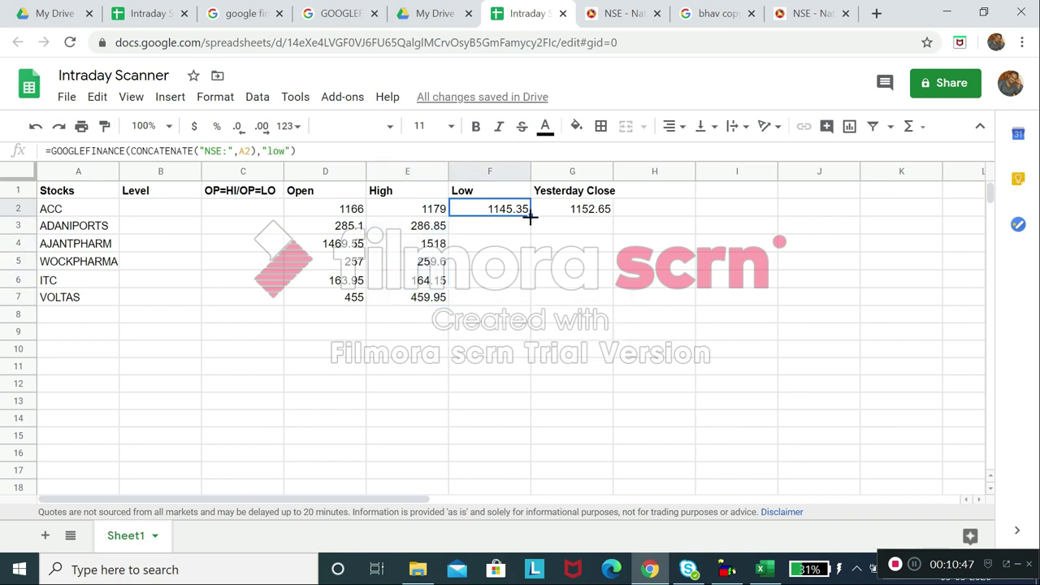
left_click_drag(529, 214, 529, 301)
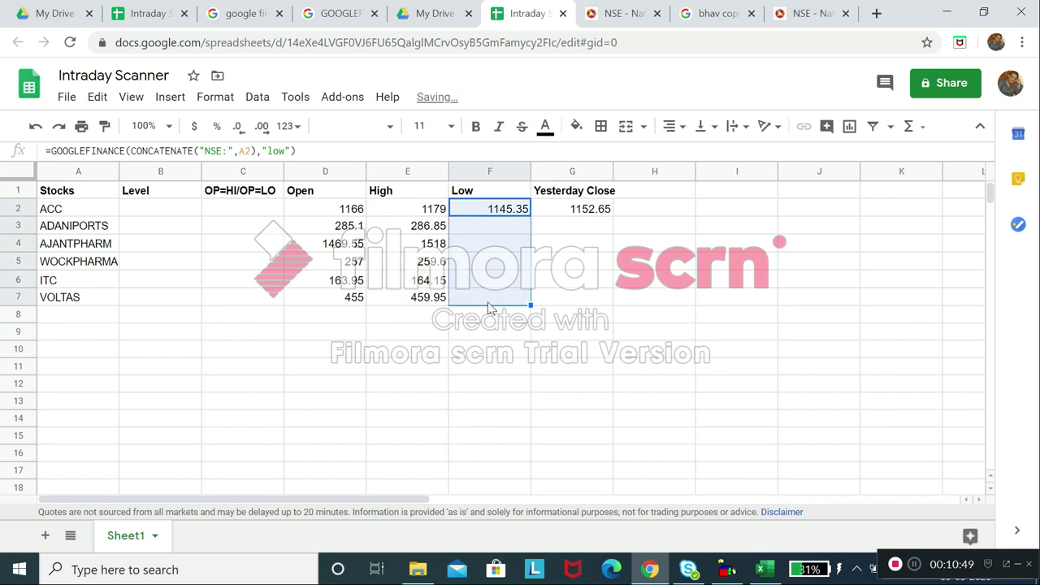
left_click(565, 211)
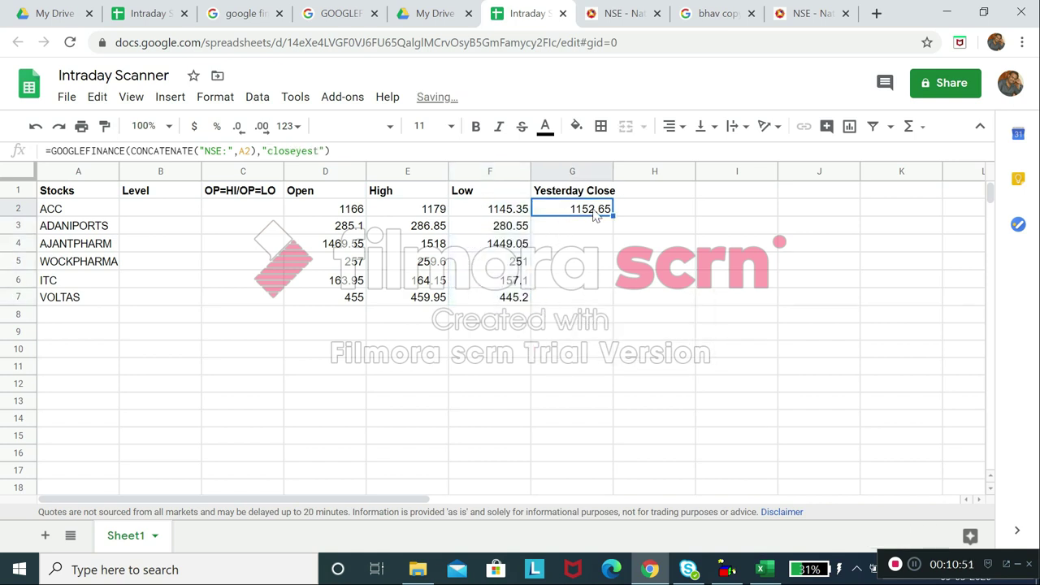
left_click_drag(612, 218, 609, 294)
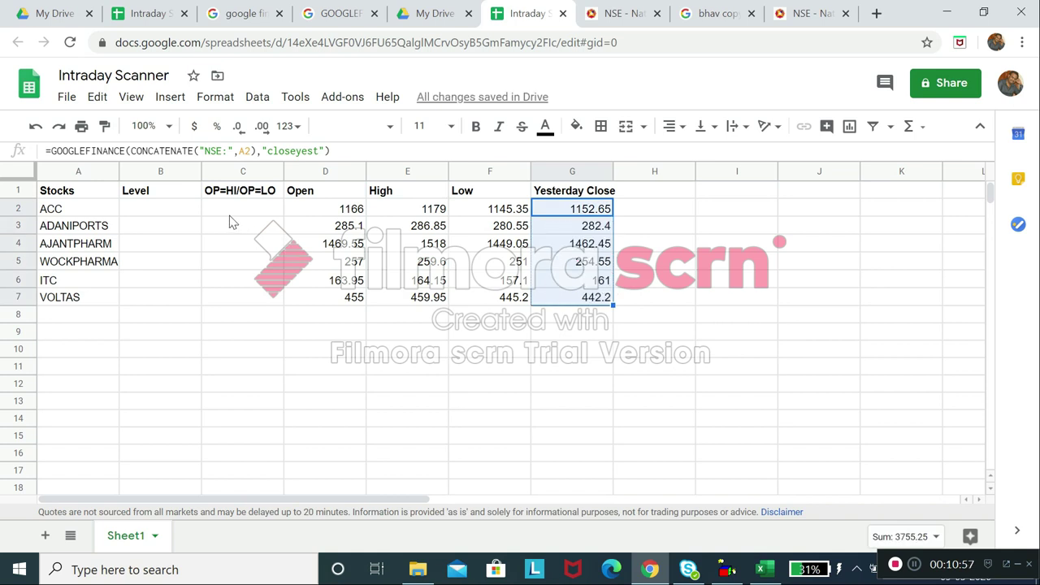
left_click(232, 213)
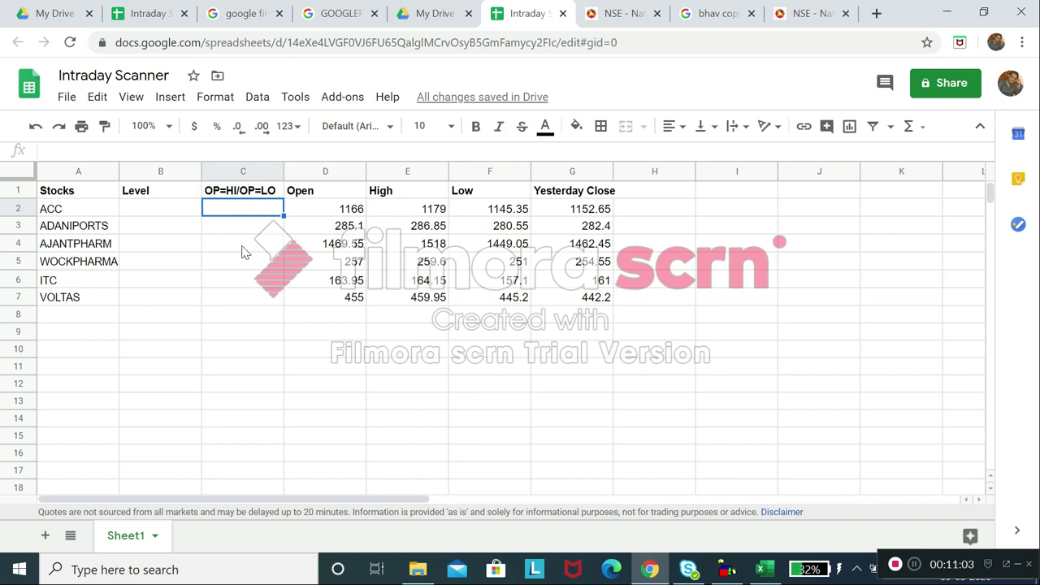
Copy the OP=HI/OP=LO formula from H2 of the Intraday Screener sheet into C2.
left_click(154, 14)
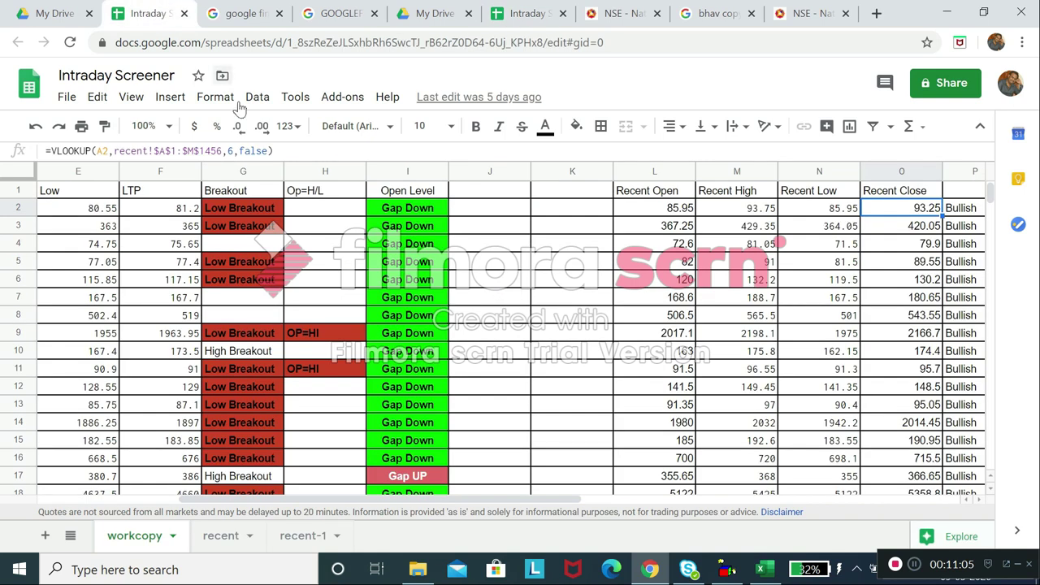
left_click(401, 207)
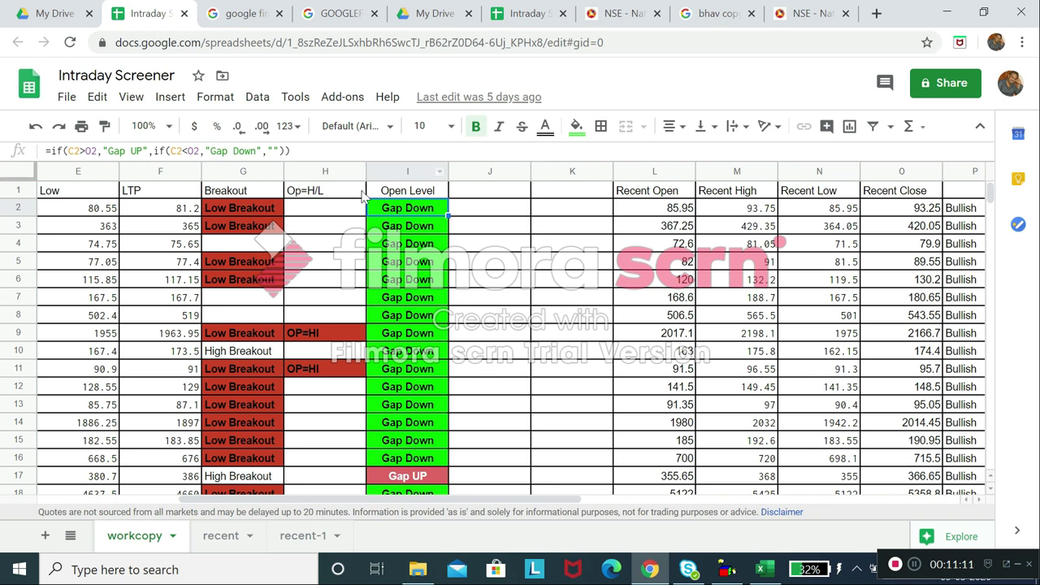
left_click(339, 212)
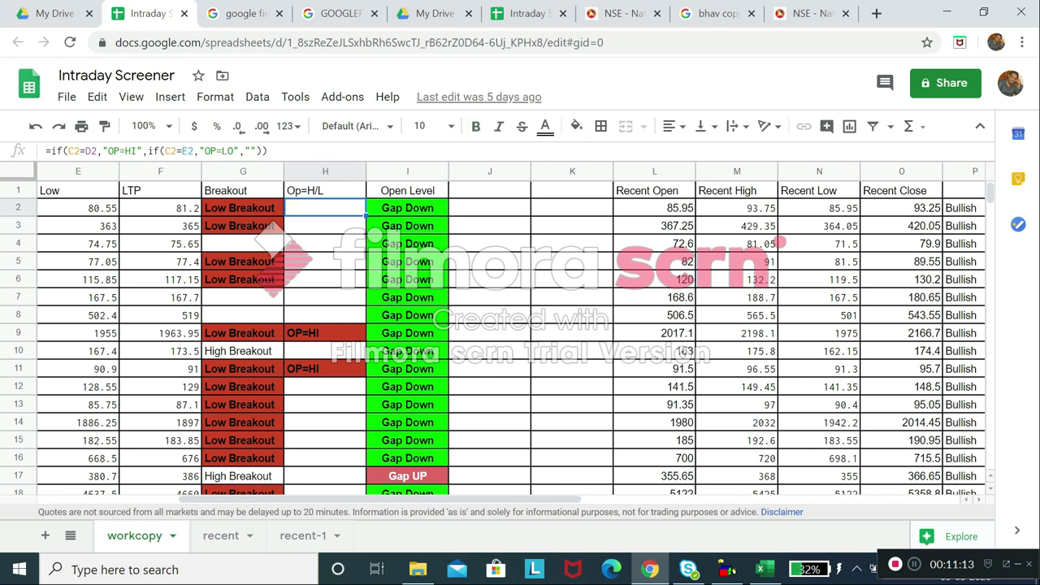
left_click_drag(268, 150, 41, 154)
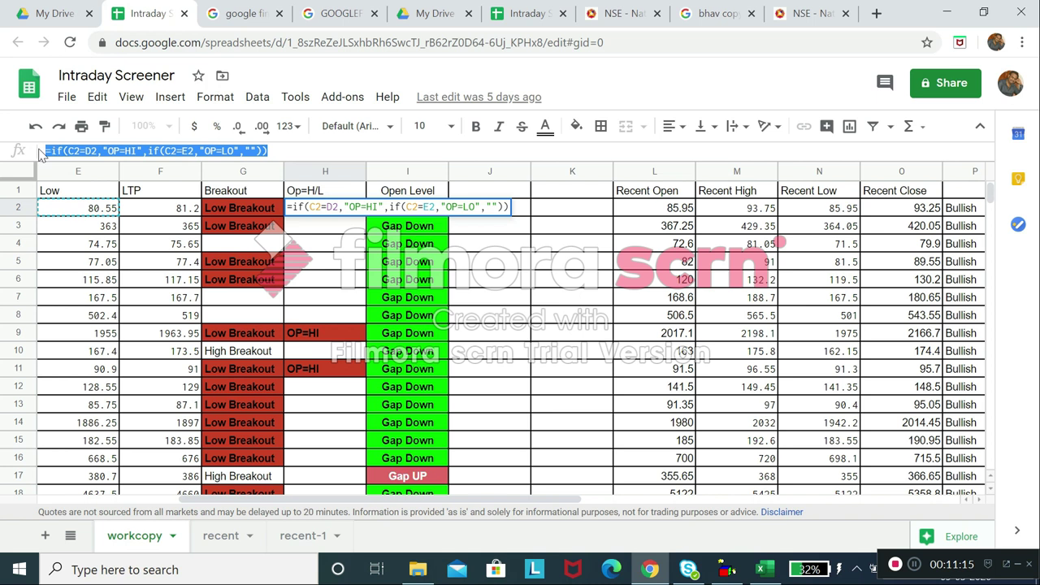
left_click(528, 13)
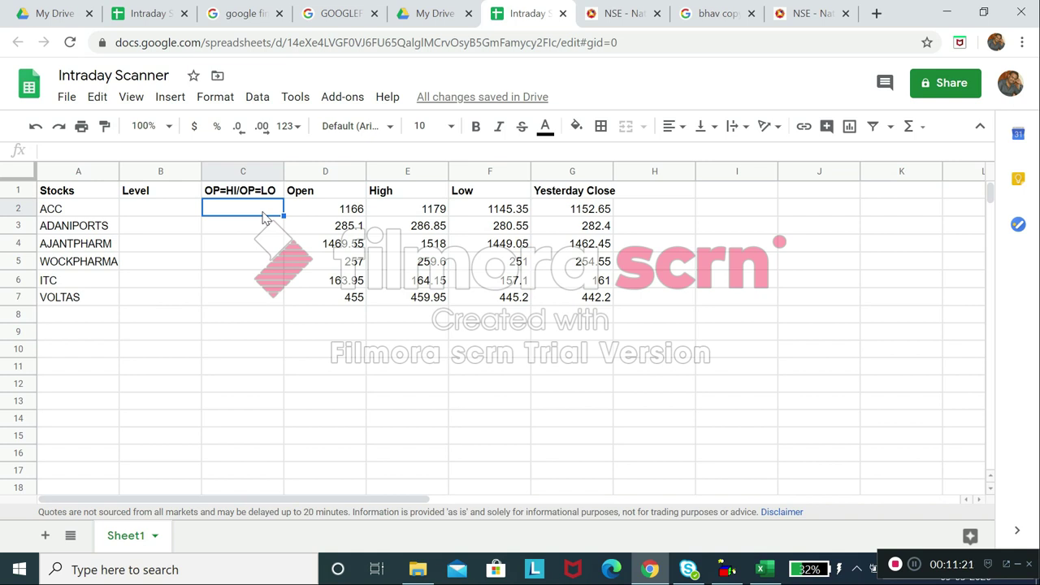
type("=if(C2=D2,\"OP=HI\",if(C2=E2,\"OP=LO\",\"\"))")
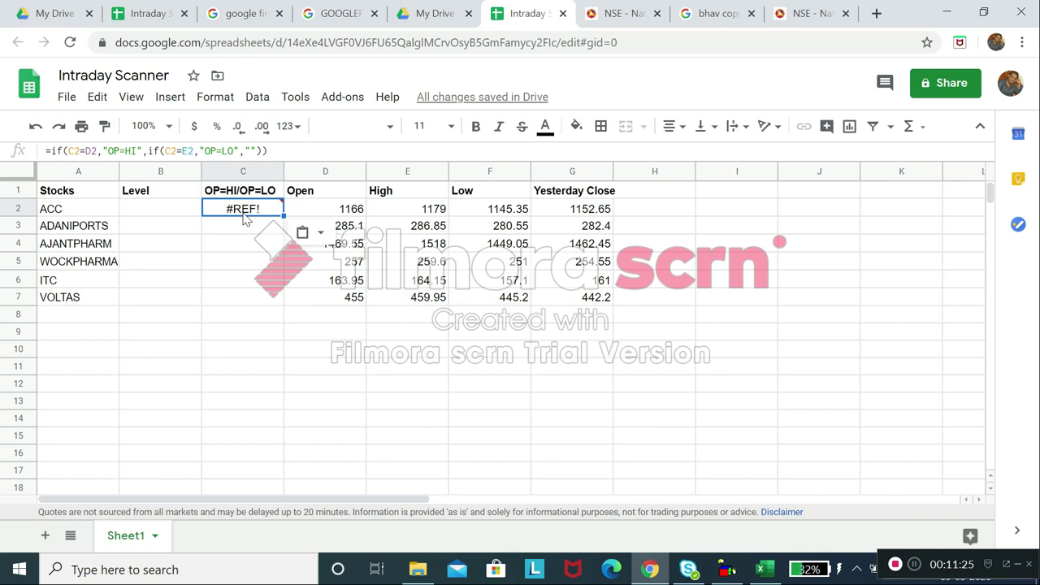
Change the first condition in C2 to D2=E2 so Open is compared with High.
mouse_move(246, 216)
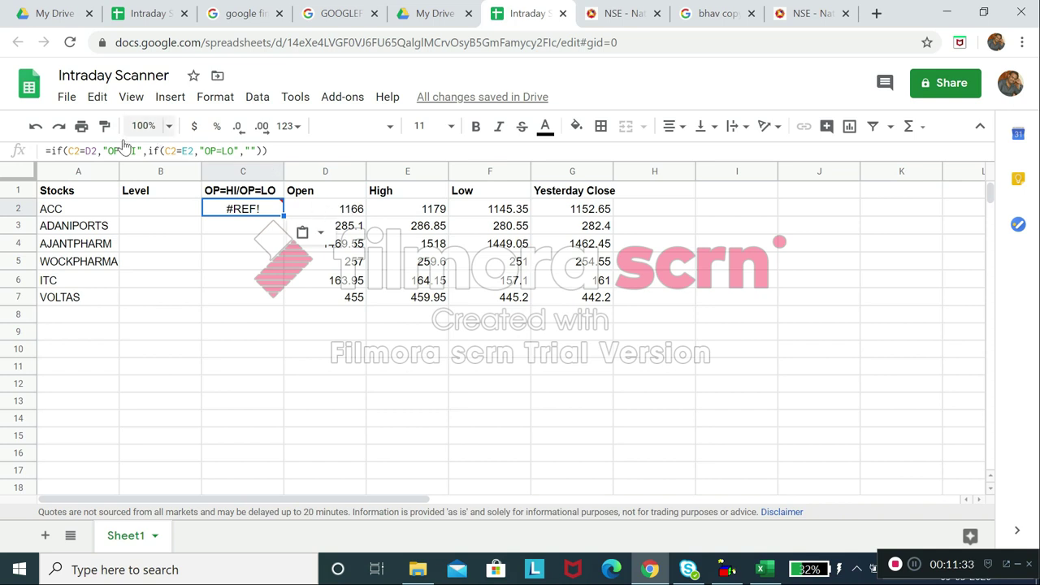
left_click(78, 151)
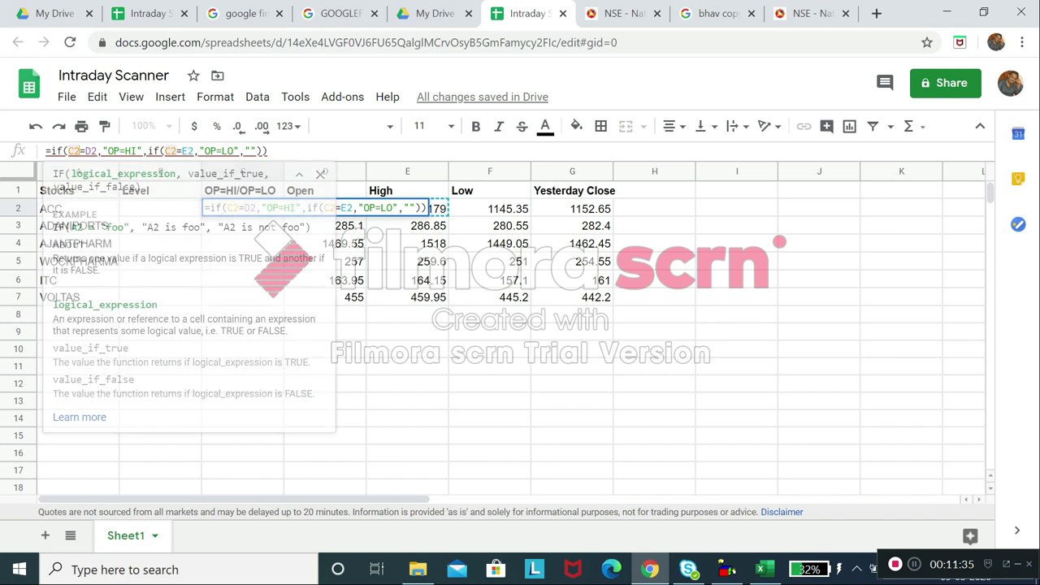
key("BackSpace")
key("BackSpace")
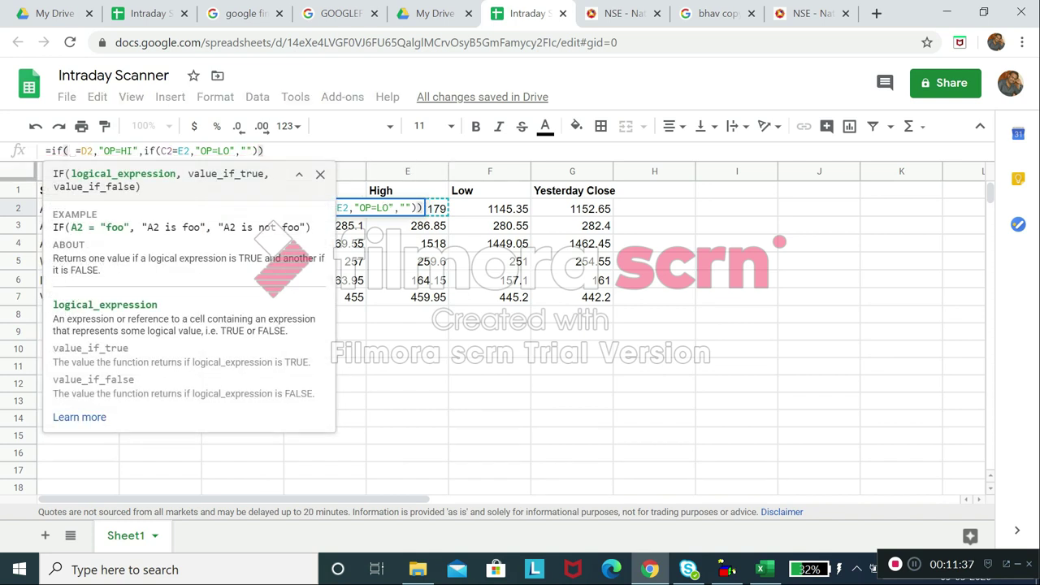
type("dD")
key("BackSpace")
type("D2")
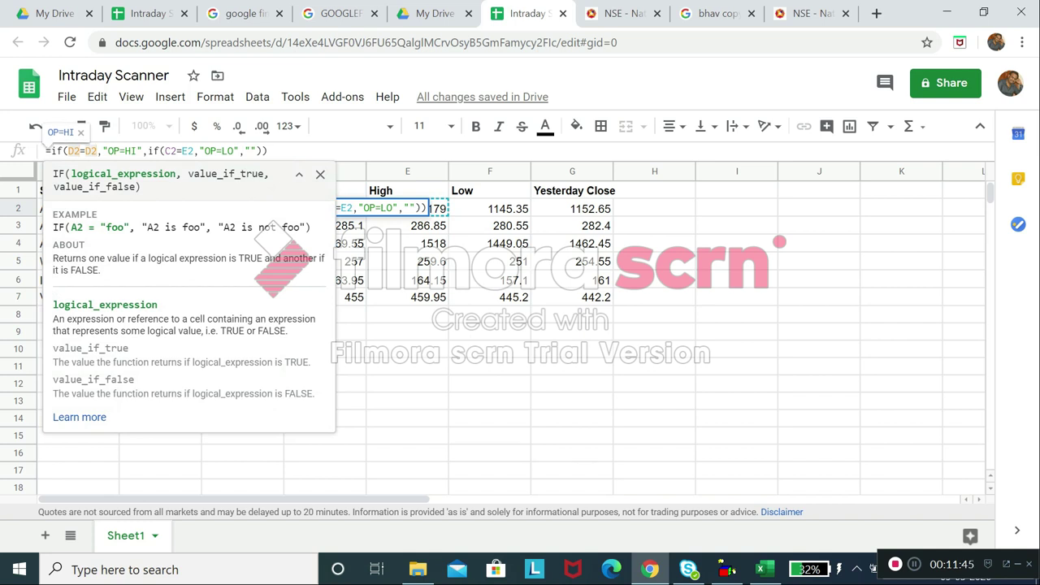
key("BackSpace")
key("BackSpace")
type("F")
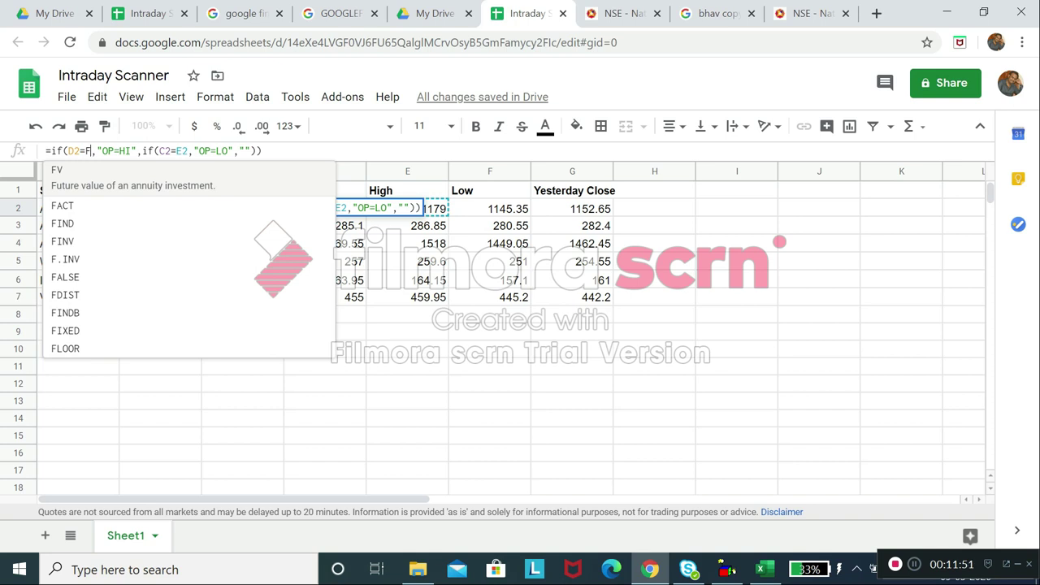
key("BackSpace")
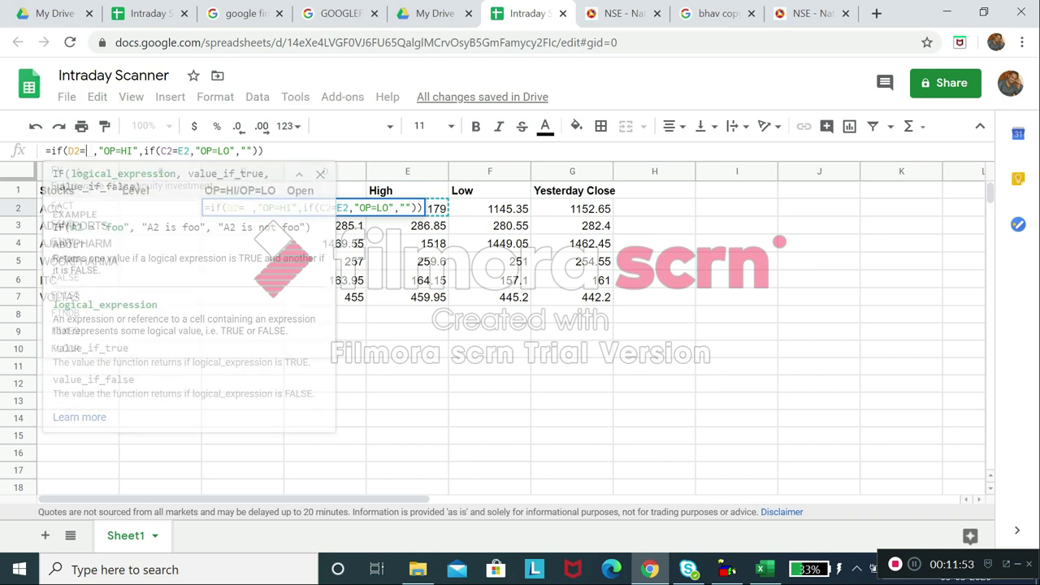
type("E2")
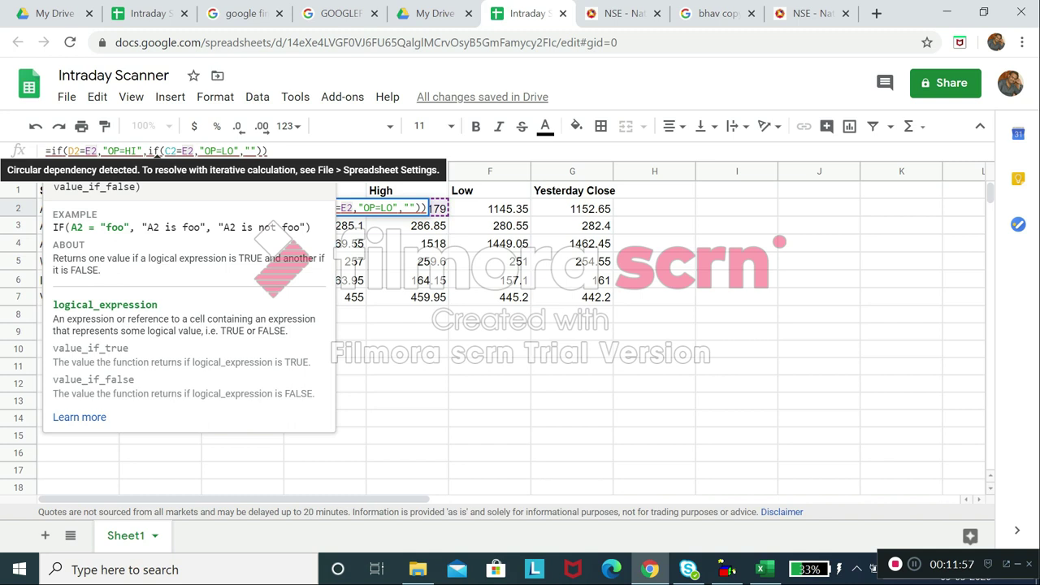
Change the second condition to D2=F2, giving =if(D2=E2,"OP=HI",if(D2=F2,"OP=LO","")).
left_click(172, 150)
key("BackSpace")
key("BackSpace")
type("D2")
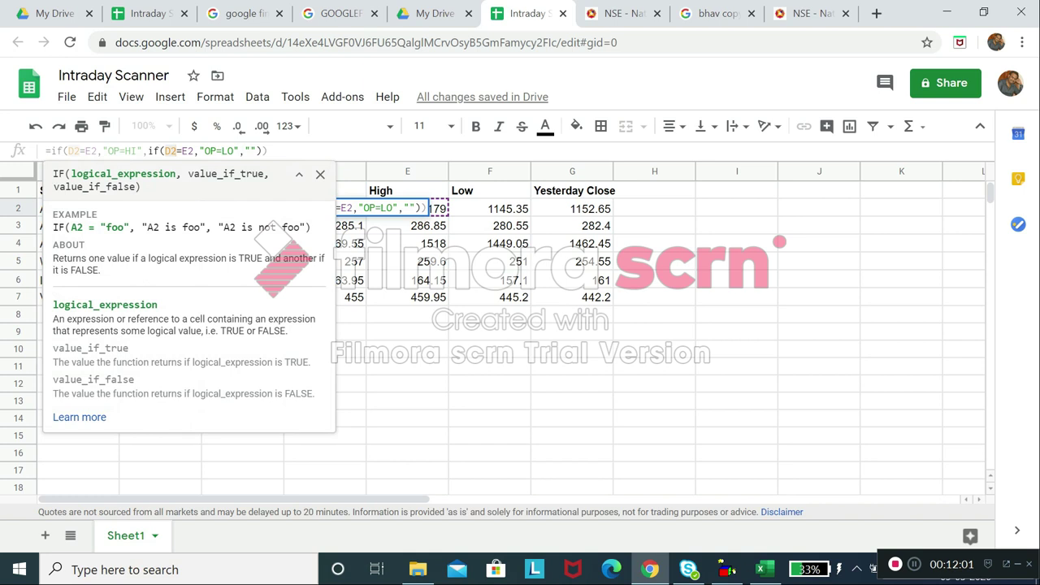
key("BackSpace")
type("F")
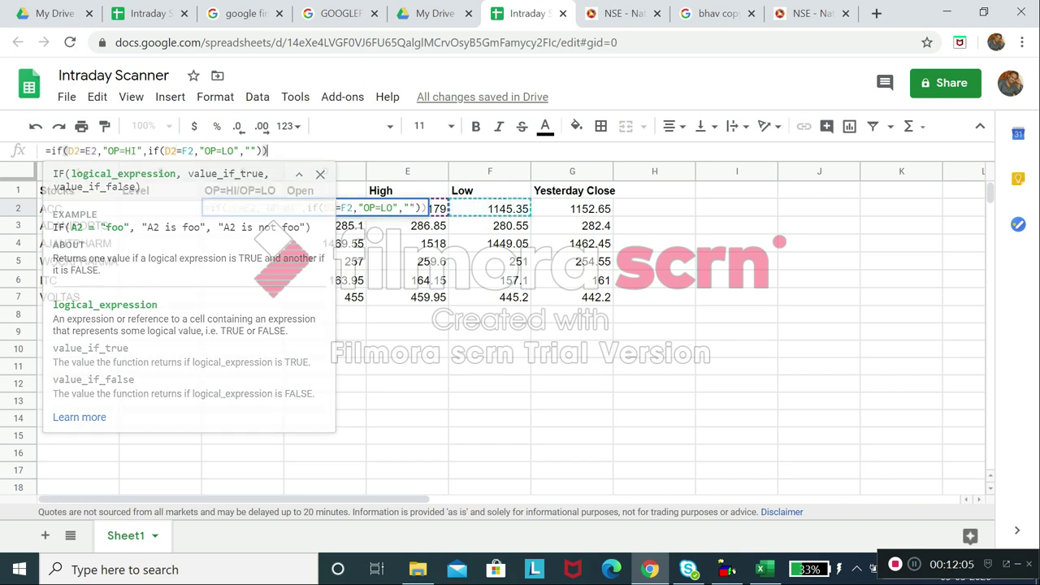
key("End")
key("Return")
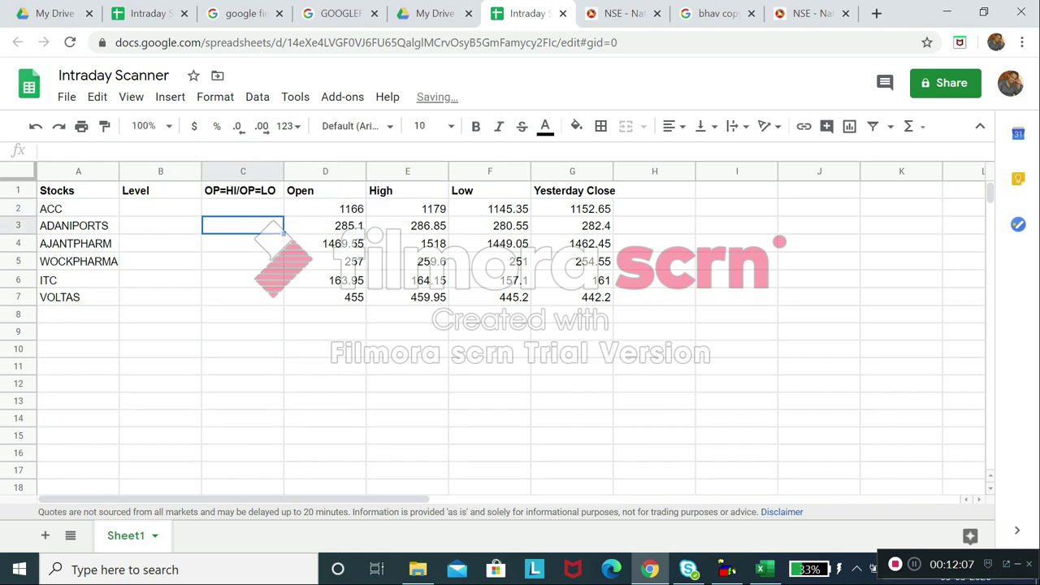
Copy C2's formula down through C7 and enter 257 as WOCKPHARMA's Low in F5.
left_click(253, 208)
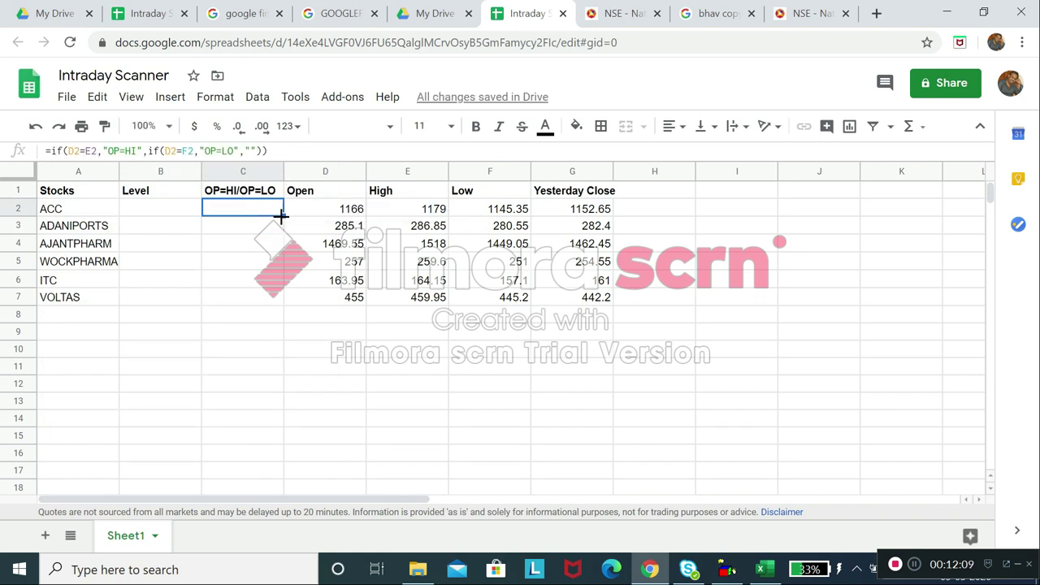
left_click_drag(282, 213, 281, 305)
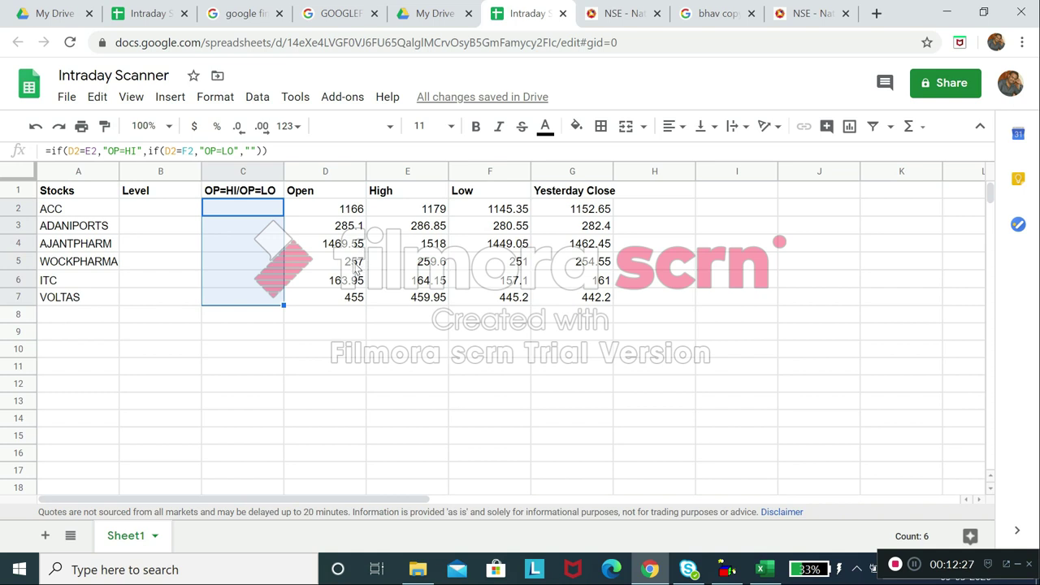
left_click(520, 268)
double_click(522, 268)
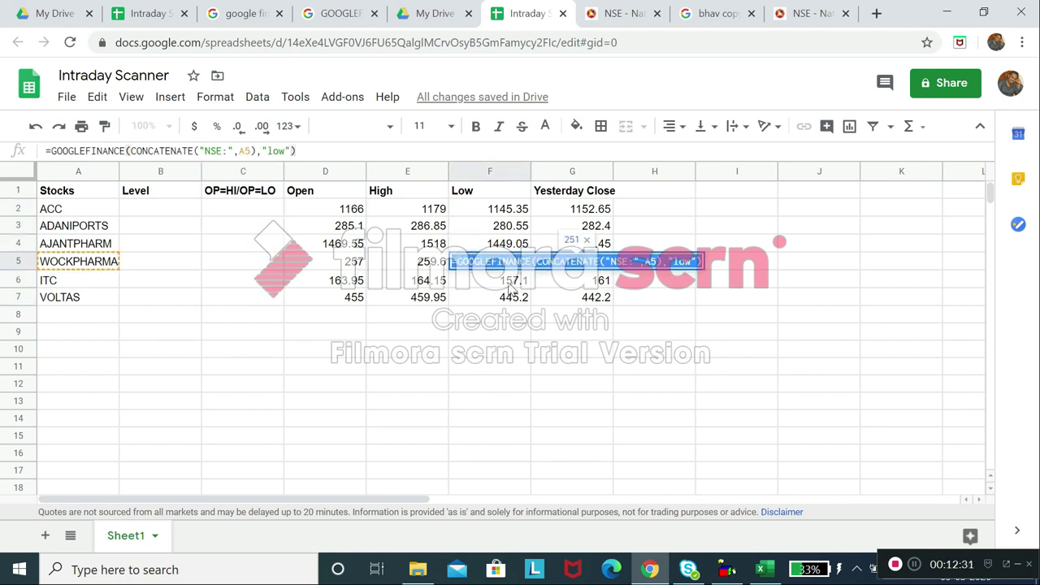
key("Return")
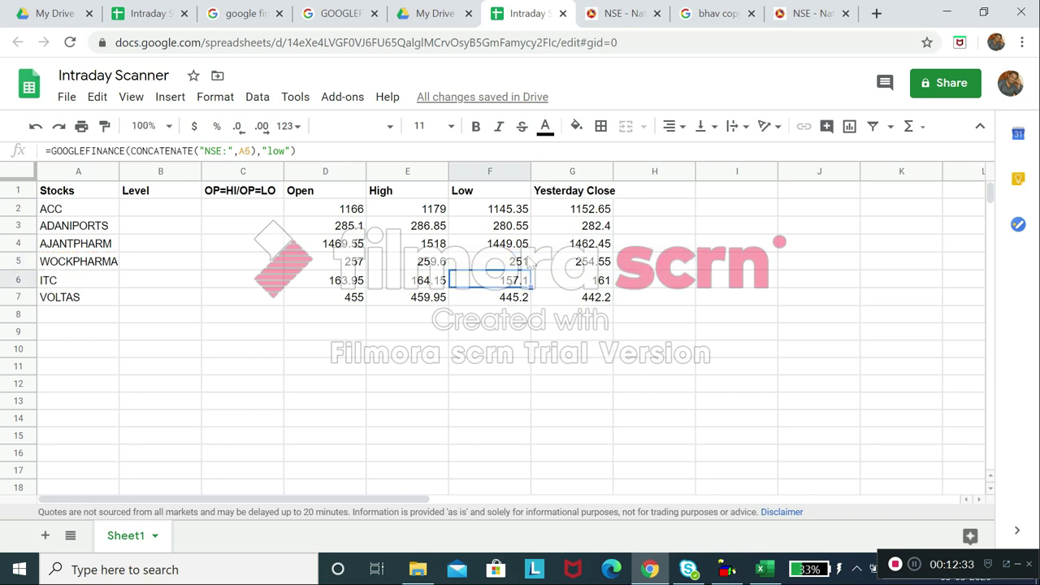
key("Up")
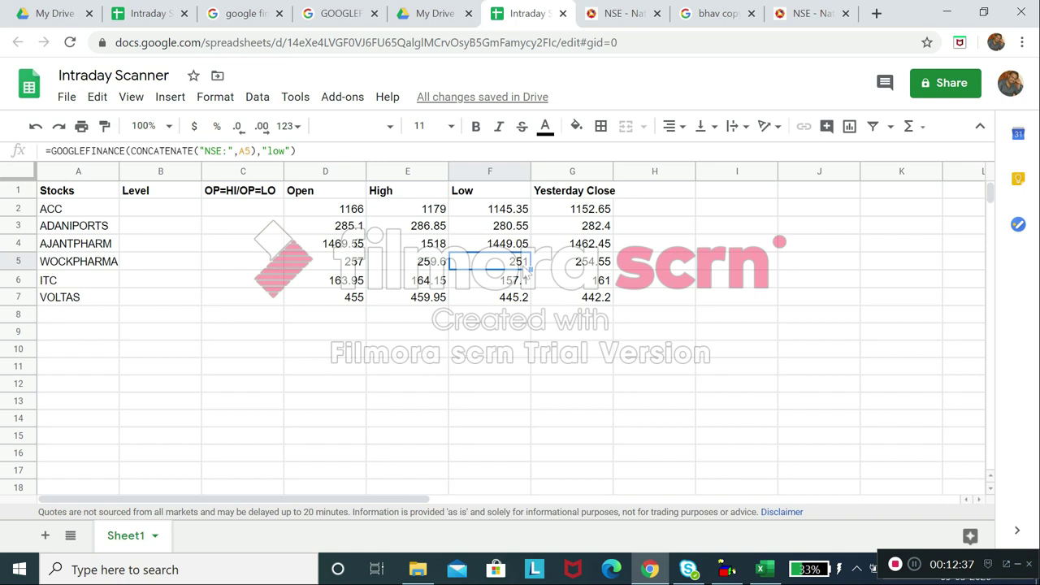
type("257")
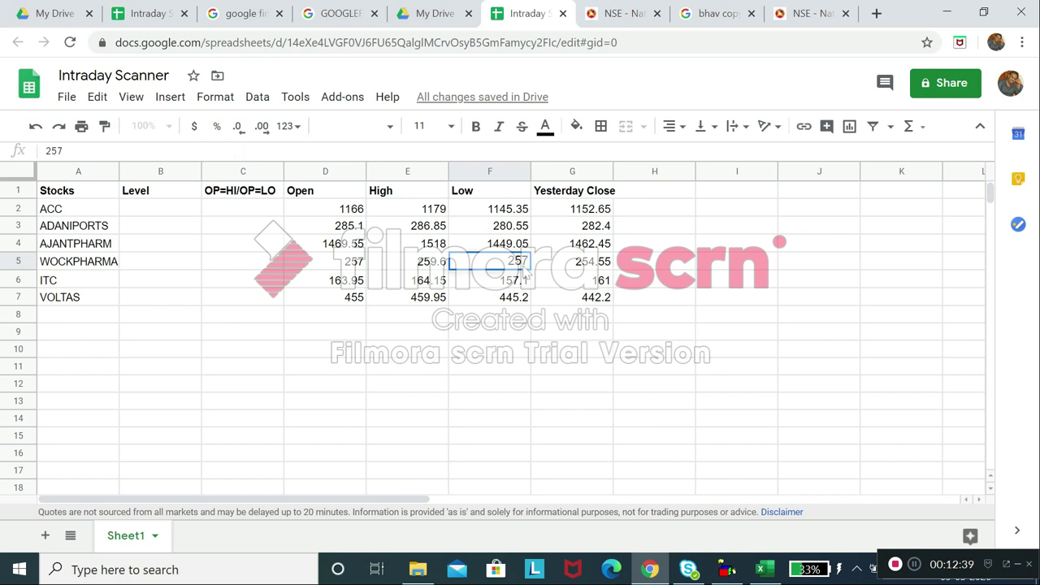
left_click(501, 332)
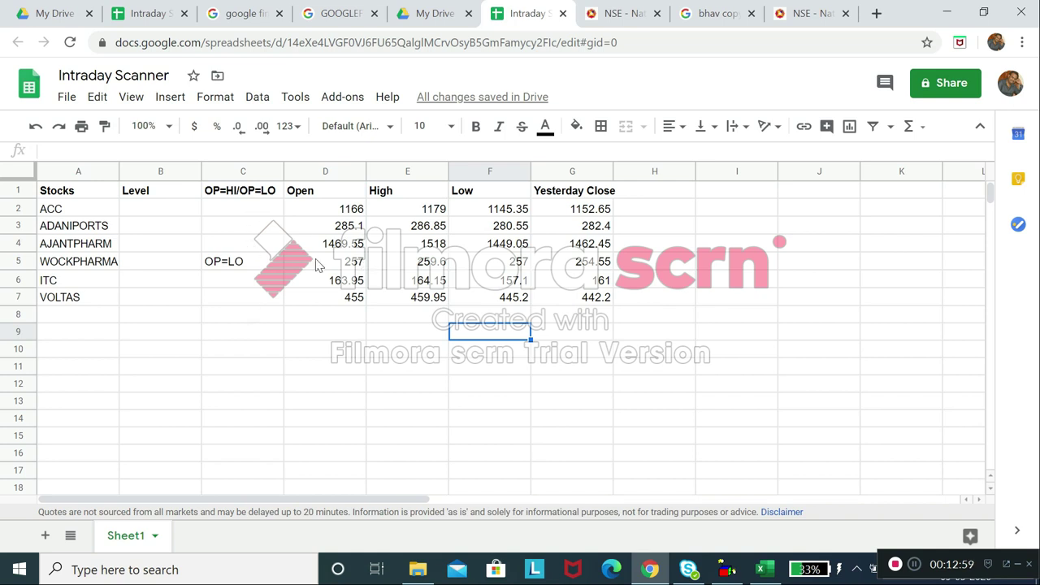
Review the formulas in C5, D2 and C2 to confirm WOCKPHARMA shows OP=LO.
left_click(276, 262)
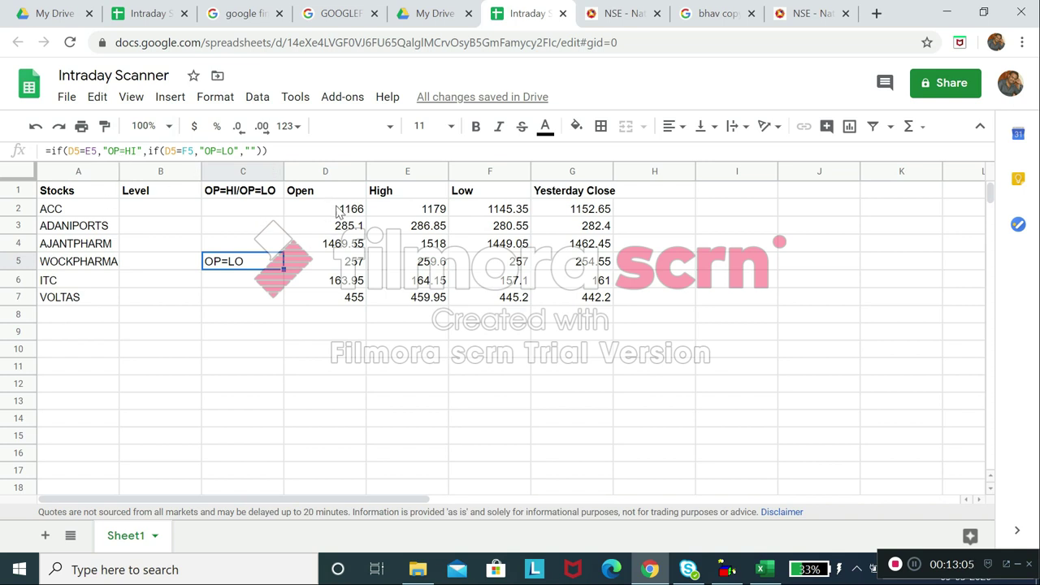
left_click(337, 211)
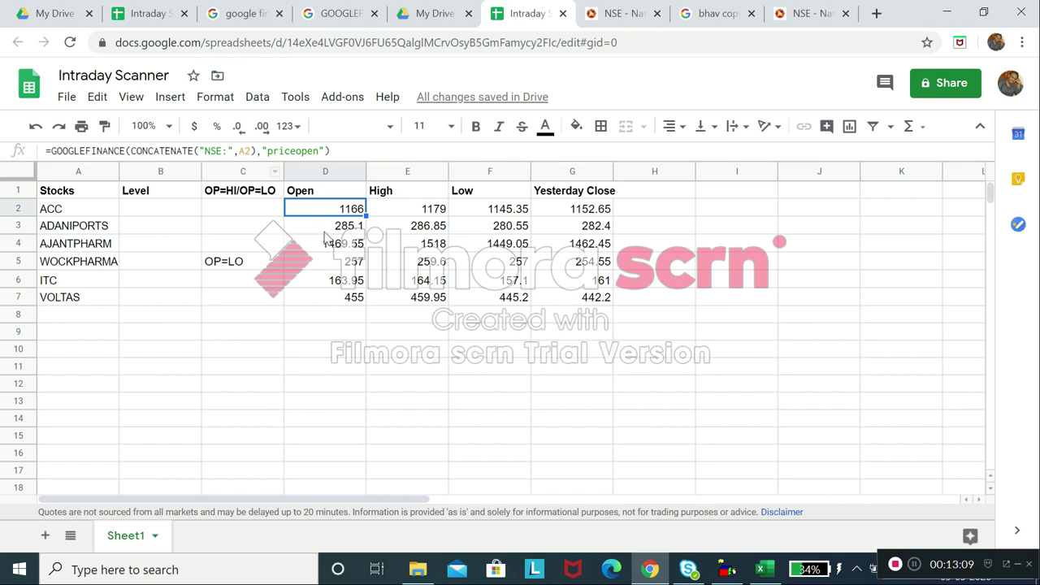
left_click(238, 211)
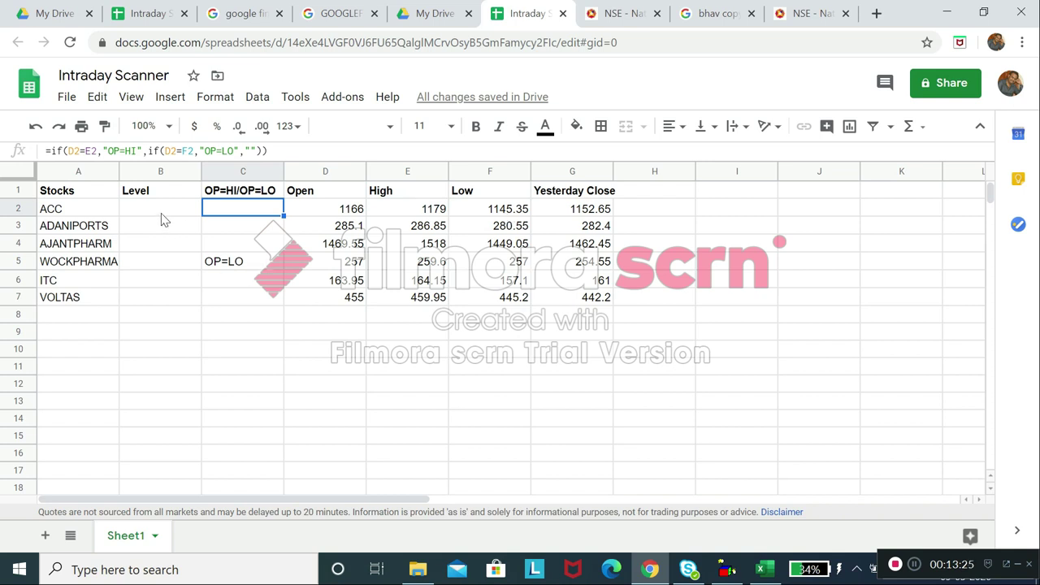
Copy the Gap UP/Gap Down formula from I2 of the Intraday Screener sheet into B2.
left_click(163, 216)
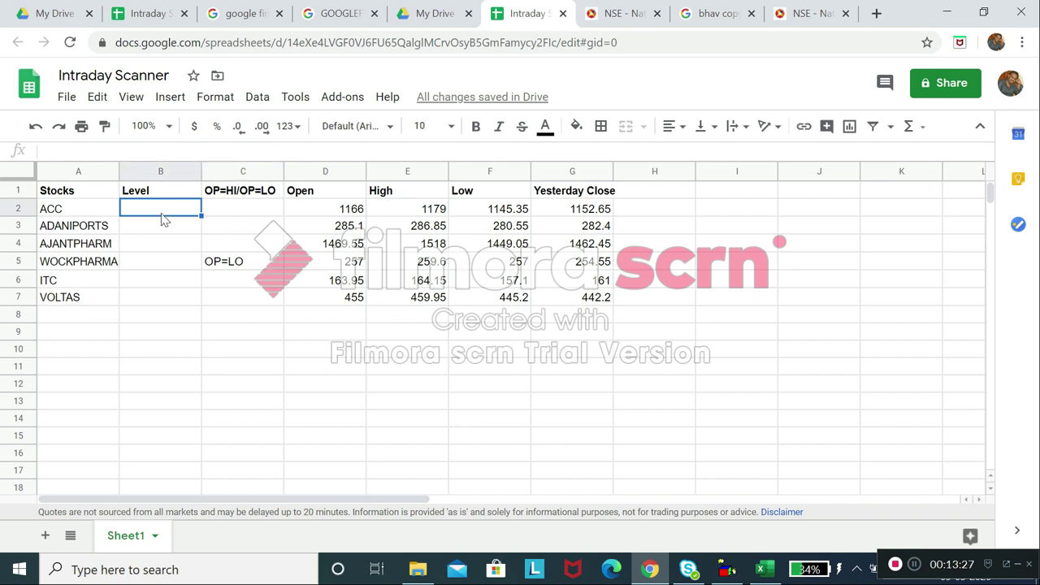
left_click(154, 13)
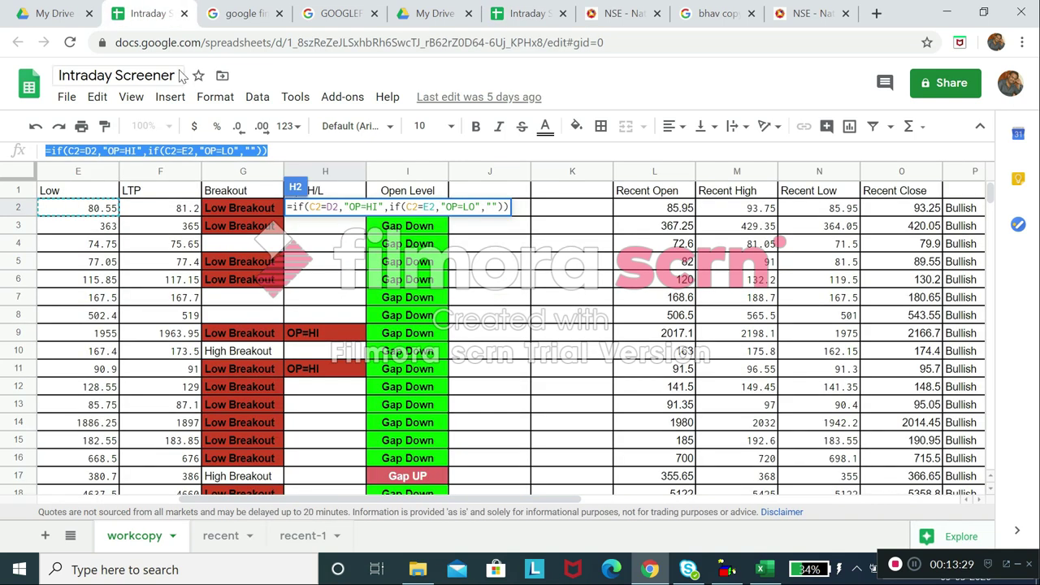
key("Tab")
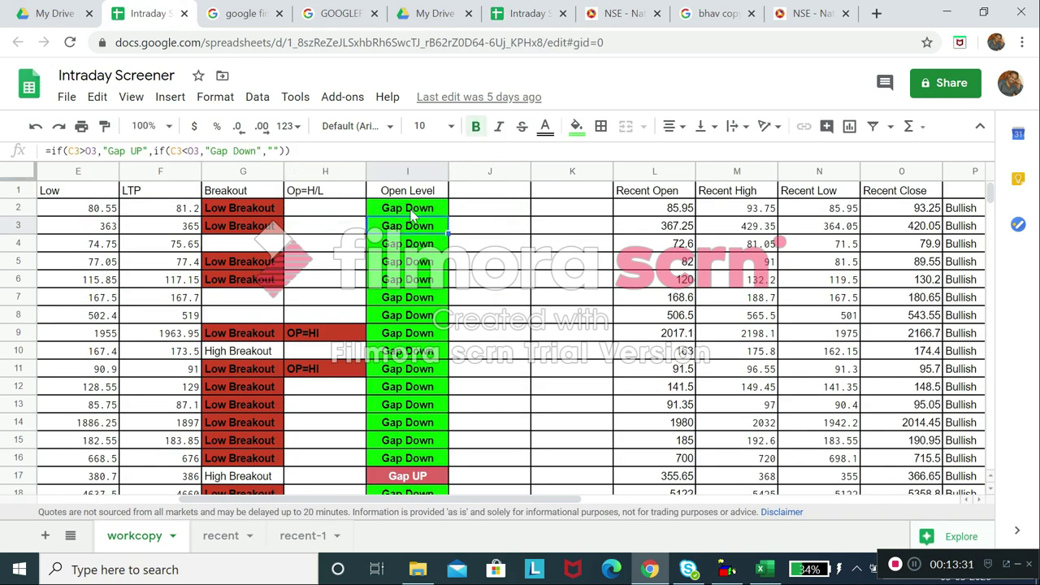
left_click(291, 150)
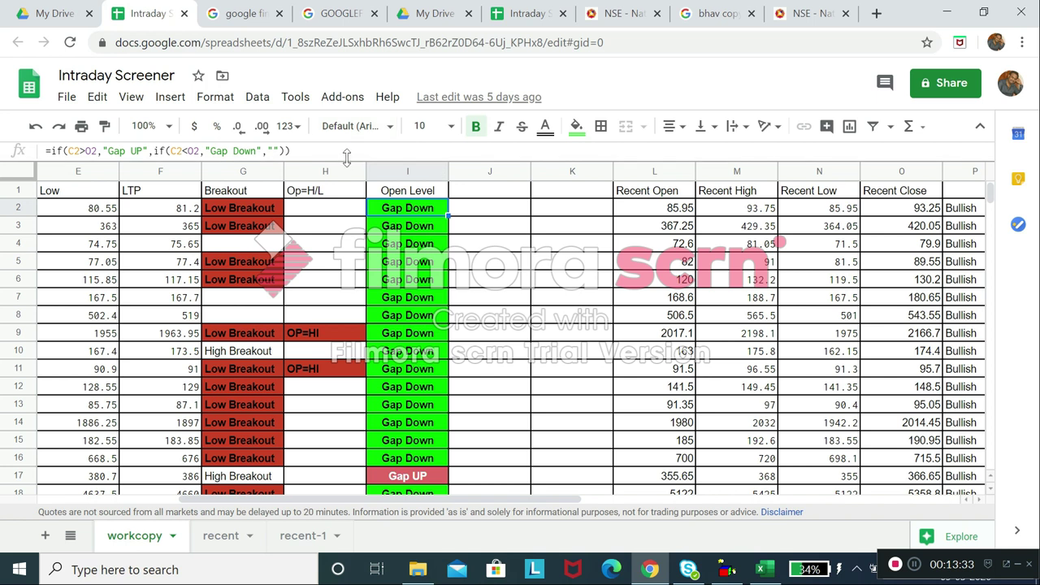
key("ctrl+a")
key("ctrl+c")
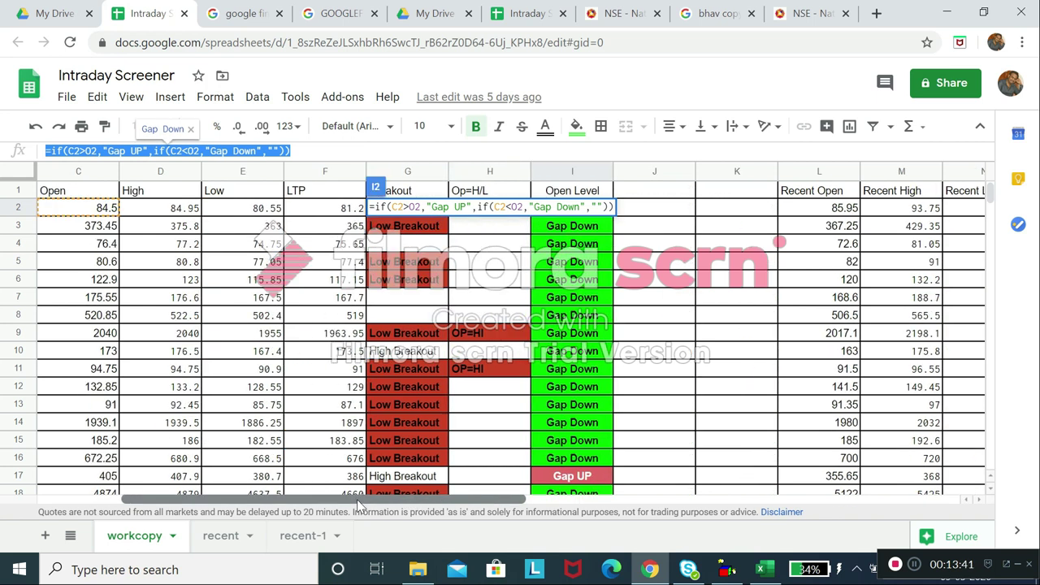
left_click_drag(405, 499, 297, 502)
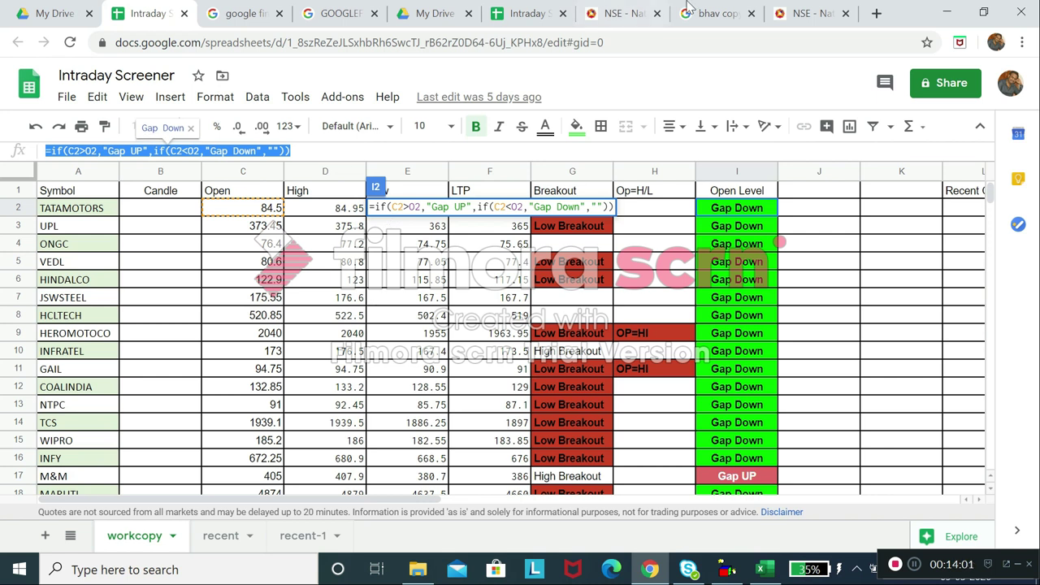
left_click(525, 8)
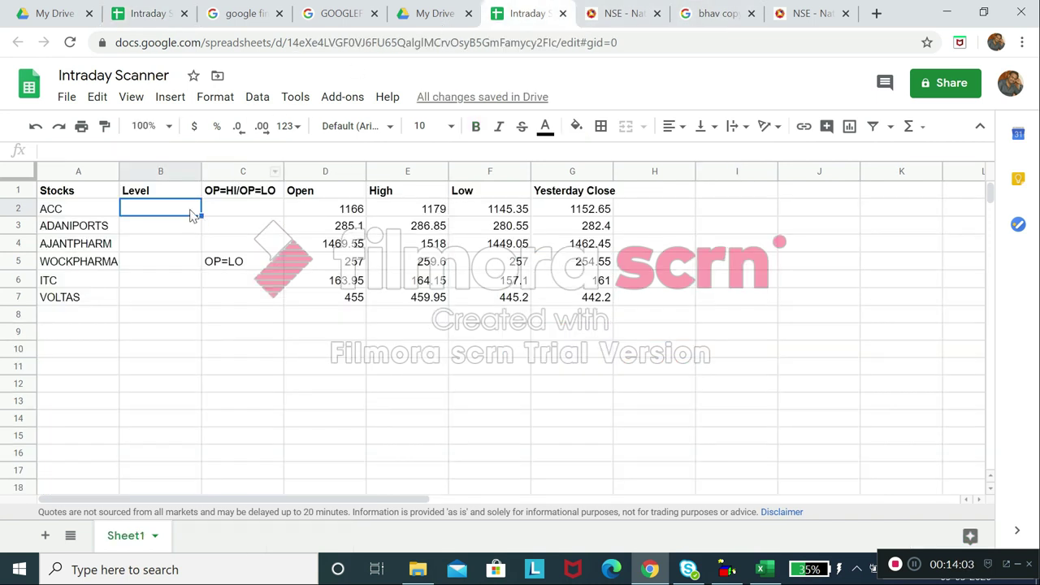
key("ctrl+v")
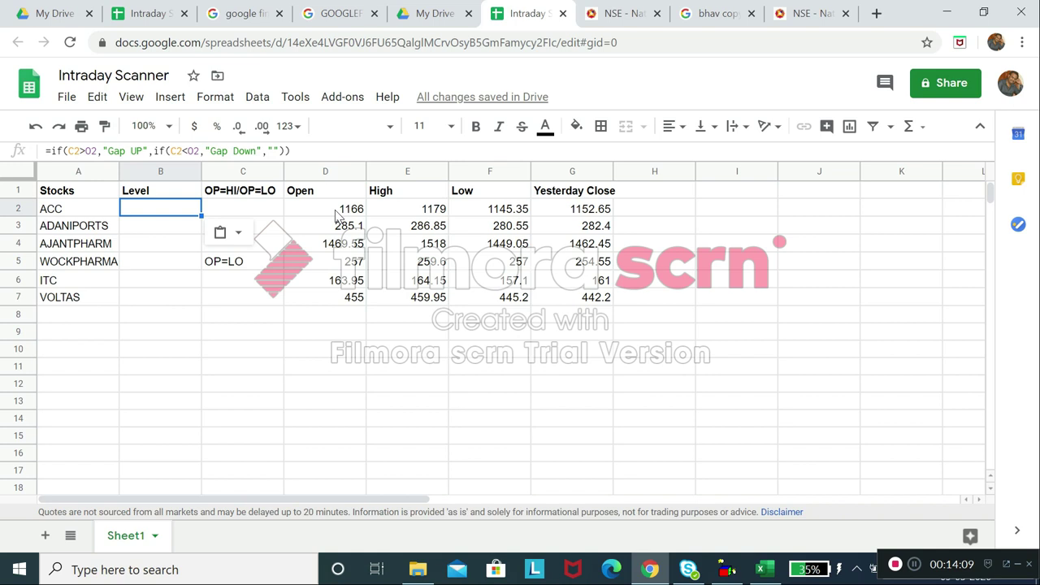
Change B2's first comparison to D2>G2 for the Gap UP label.
key("F2")
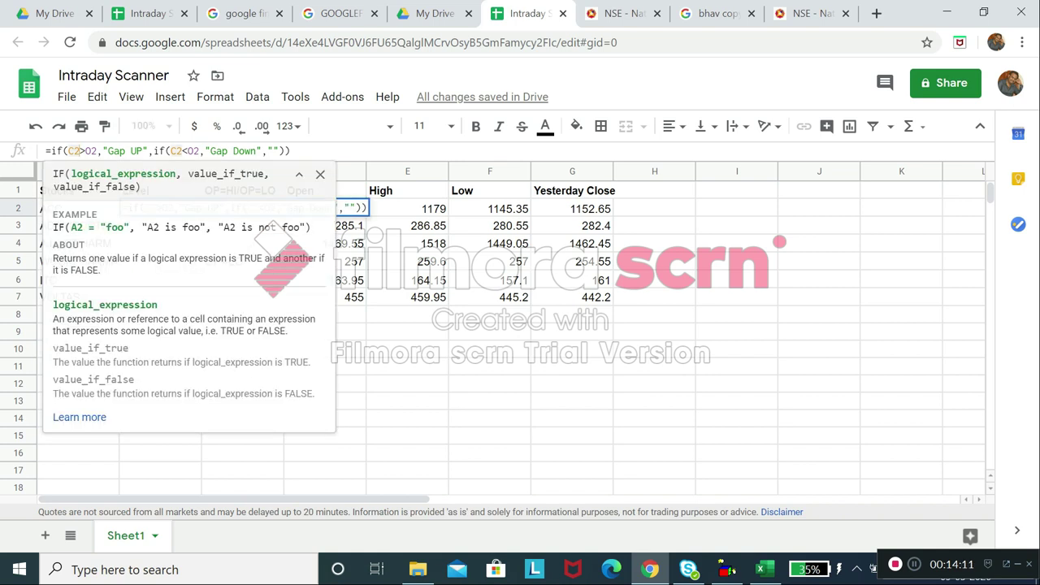
key("BackSpace")
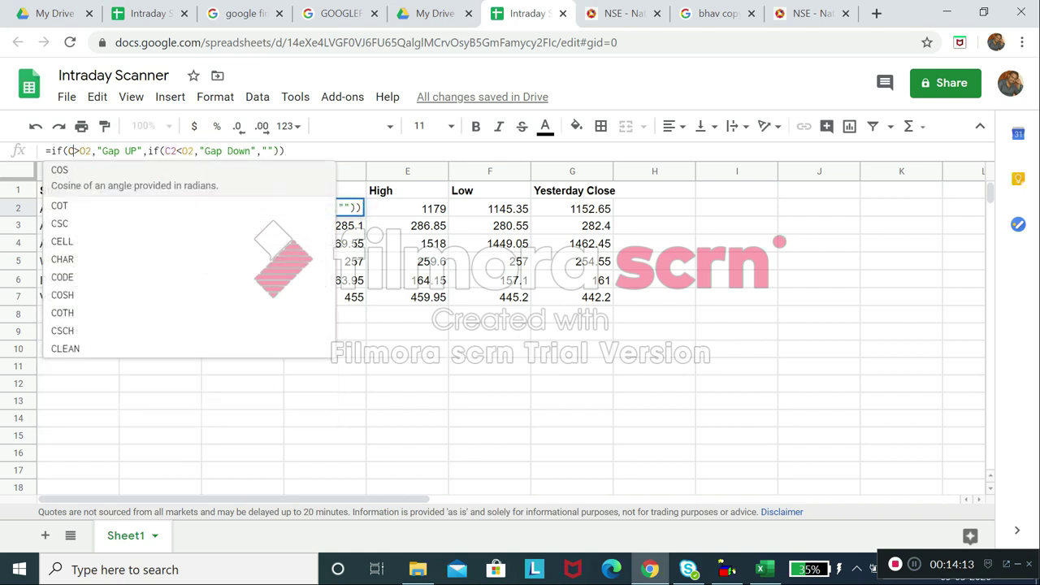
key("BackSpace")
type("D2")
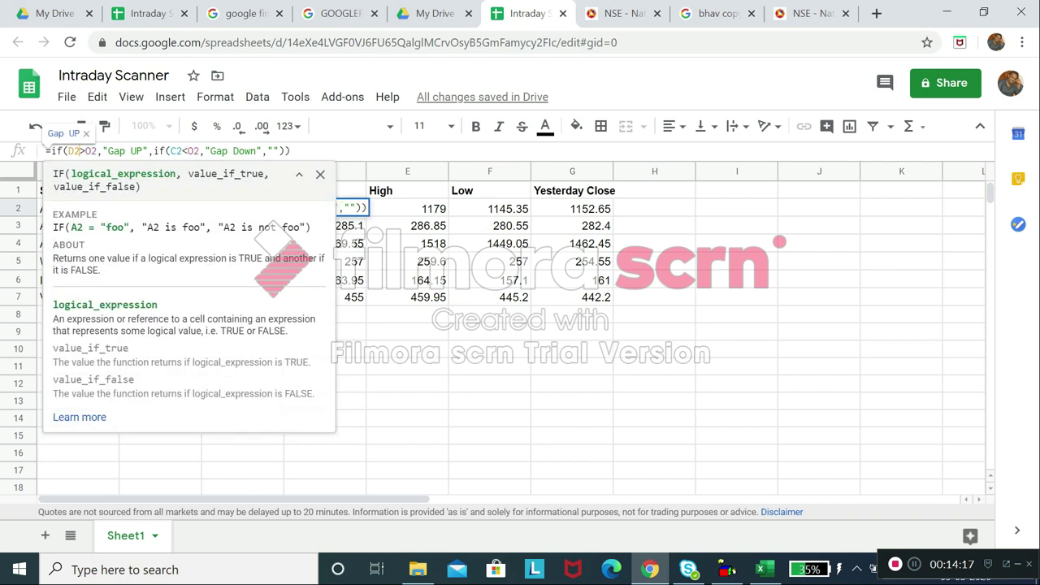
key("Delete")
type("G")
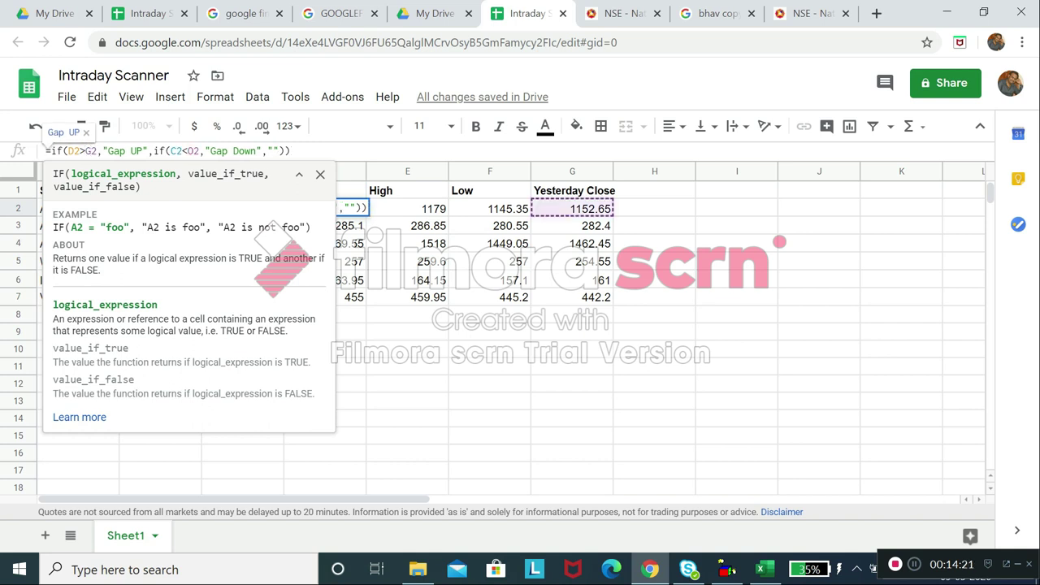
Change the second comparison to D2<G2 for Gap Down, giving =if(D2>G2,"Gap UP",if(D2<G2,"Gap Down","")).
left_click(174, 150)
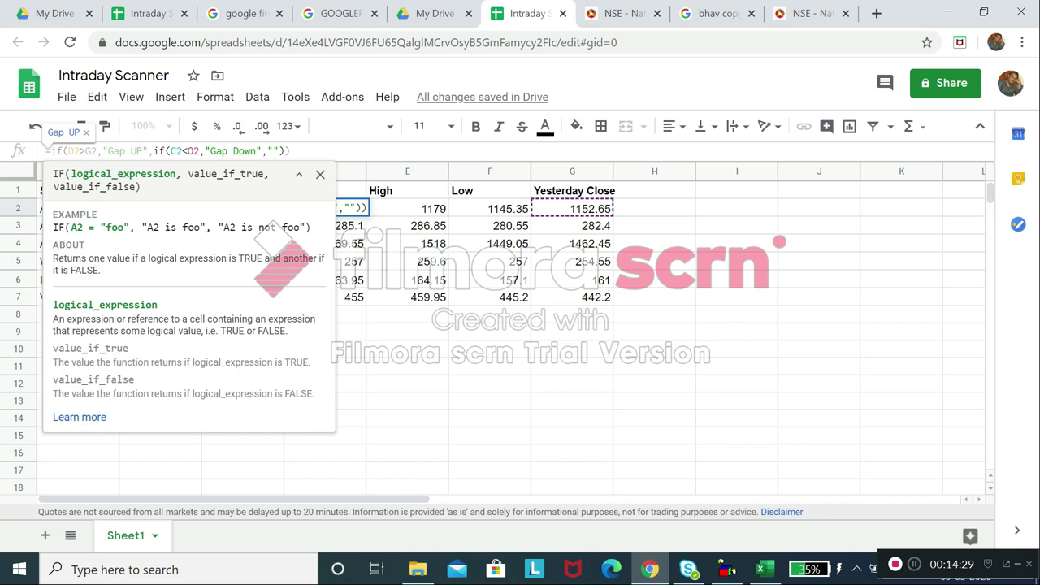
key("Delete")
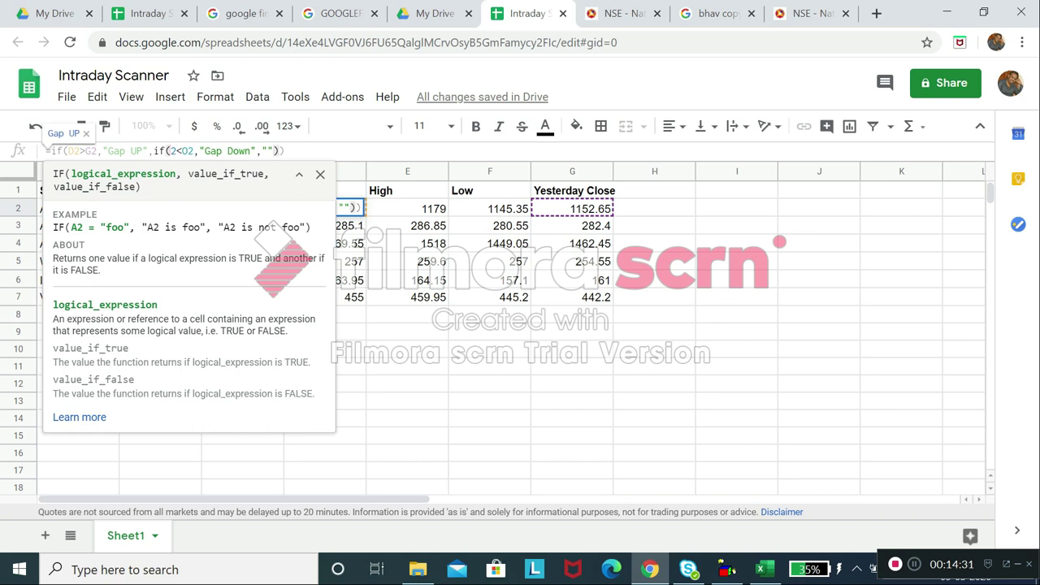
type("D")
key("Right")
key("Right")
key("Delete")
type("G")
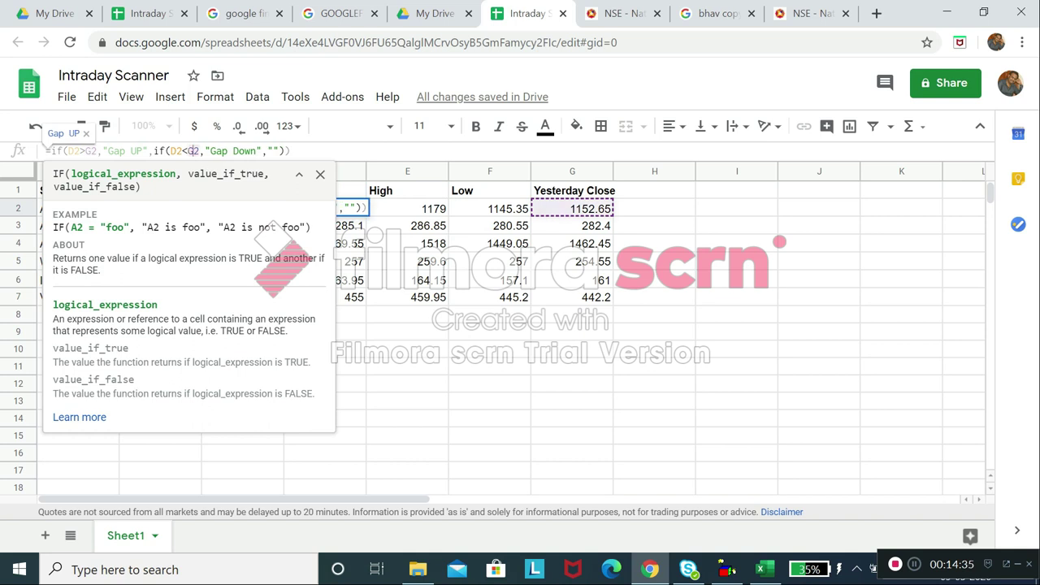
key("shift+F1")
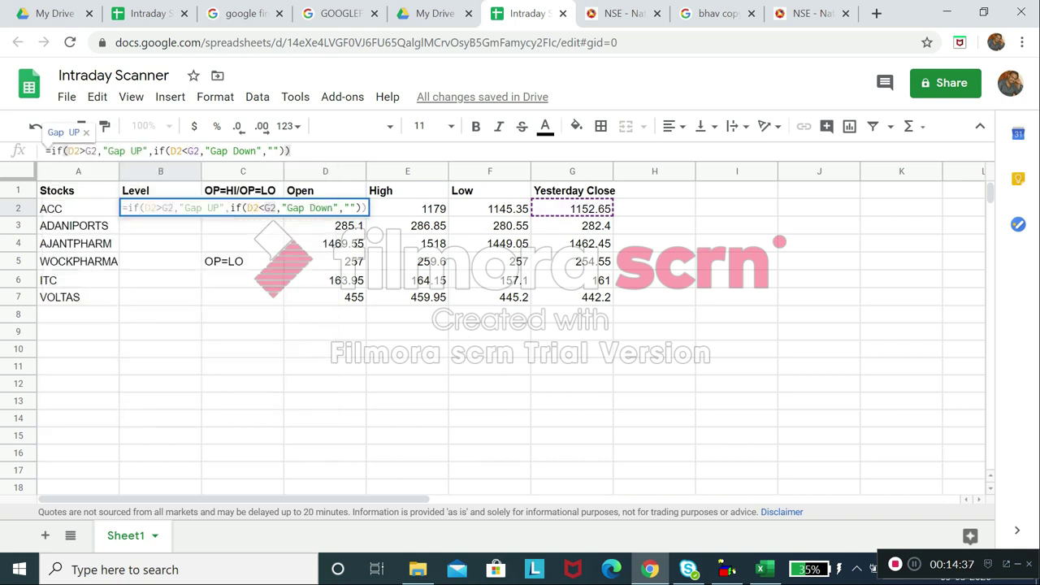
key("Return")
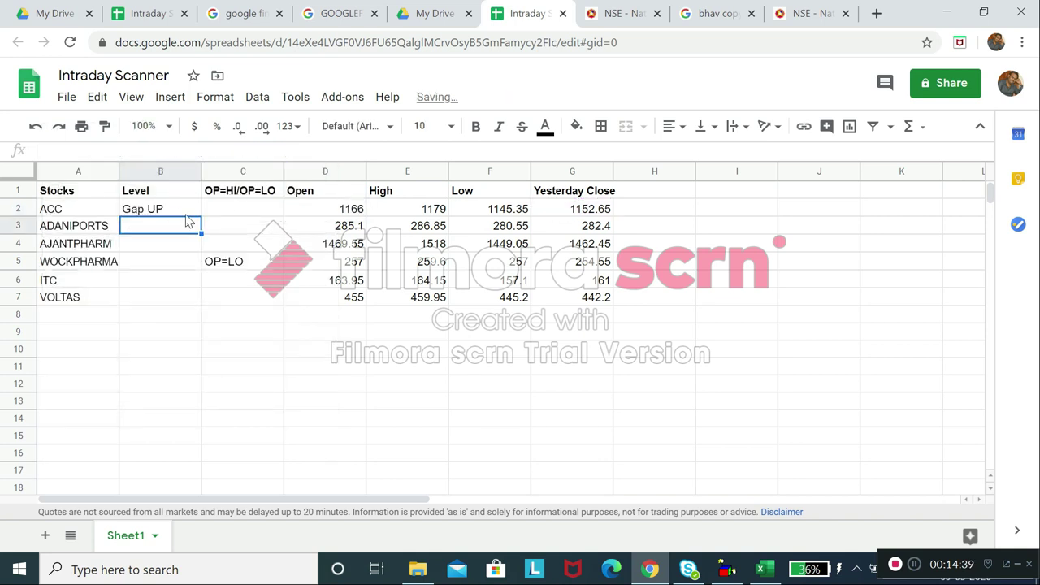
Copy B2's Gap formula down through B7 so all six stocks get a Level label.
left_click(171, 209)
left_click_drag(200, 216, 191, 295)
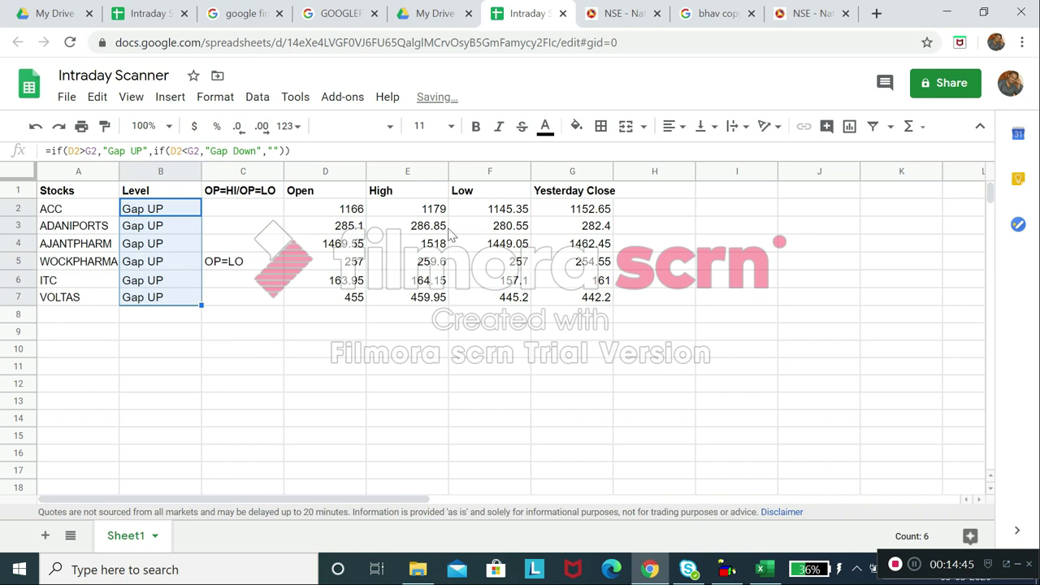
left_click(597, 210)
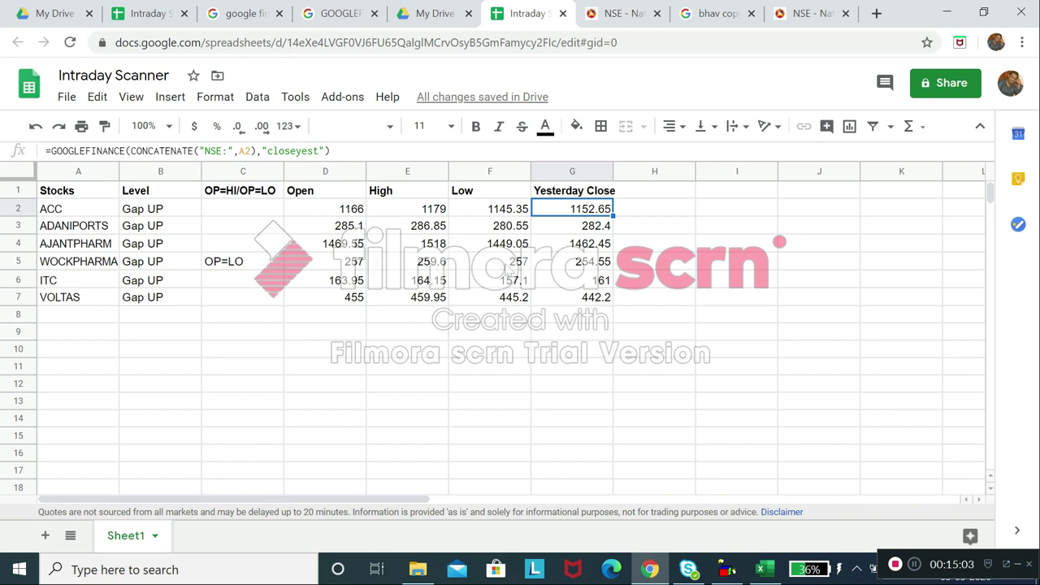
Check the Low and Level formulas, then select the Level results B2:B7.
left_click(505, 268)
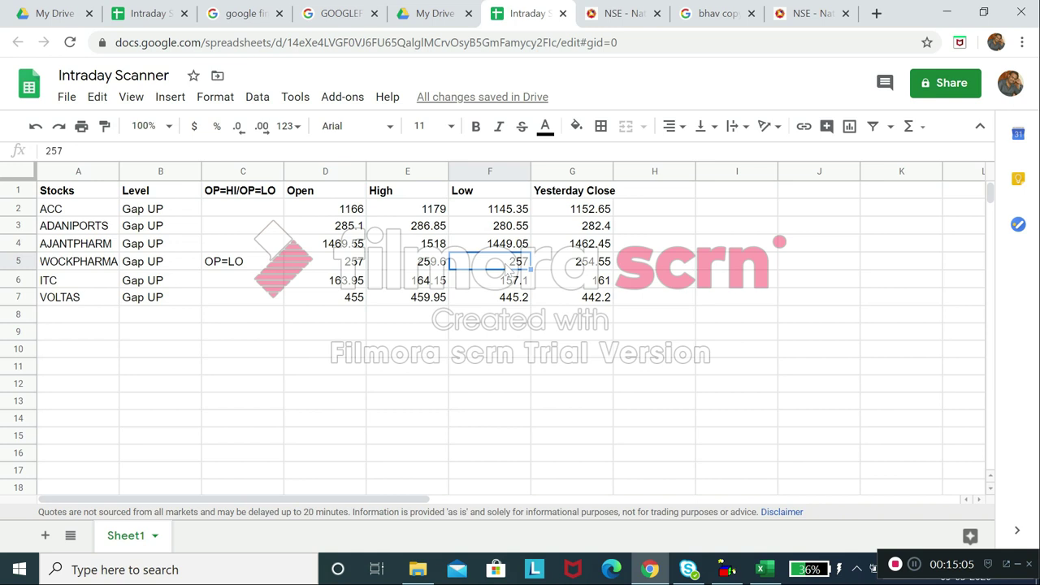
left_click(492, 247)
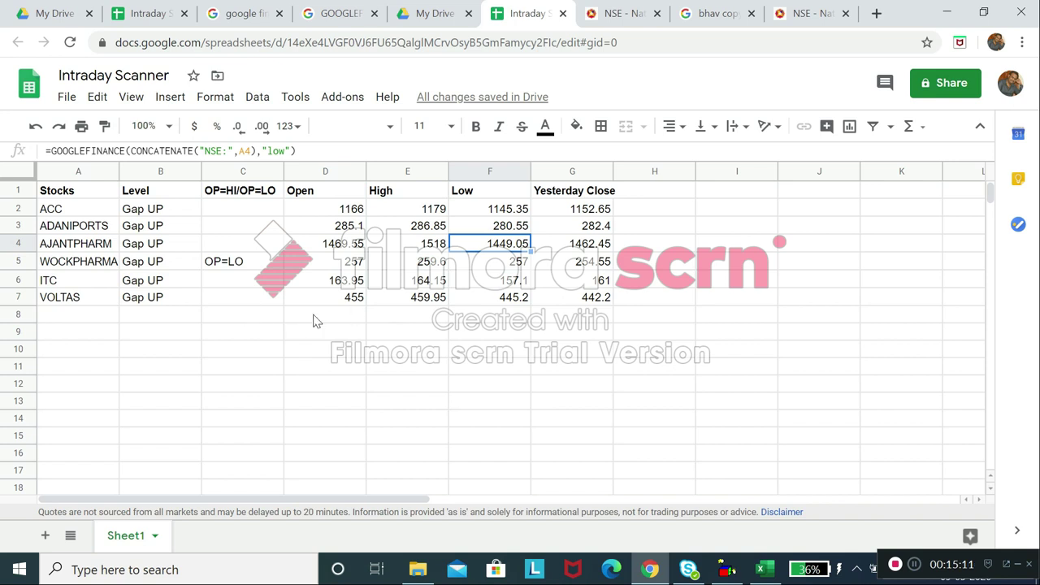
left_click(180, 211)
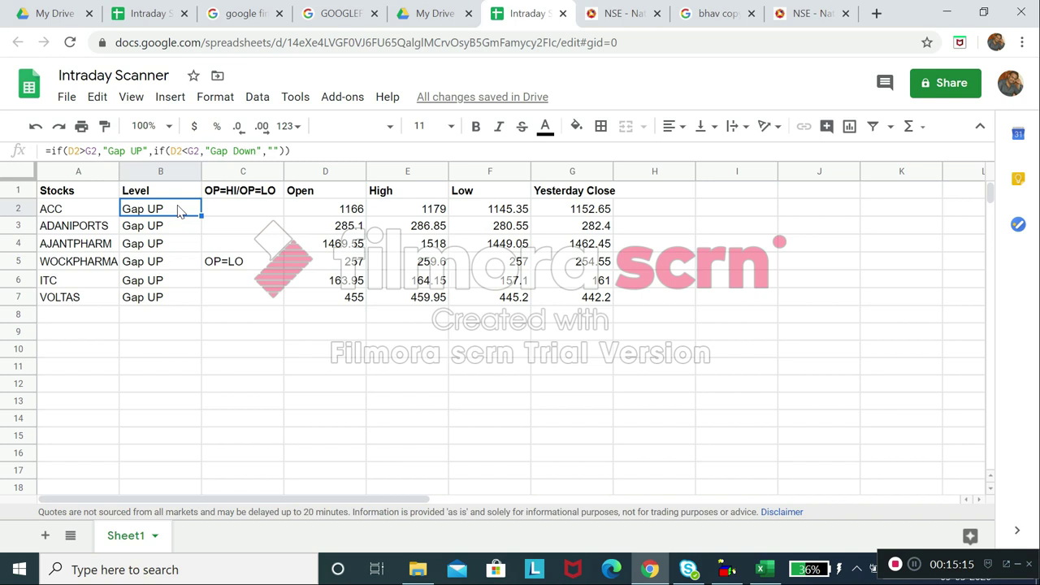
left_click(161, 173)
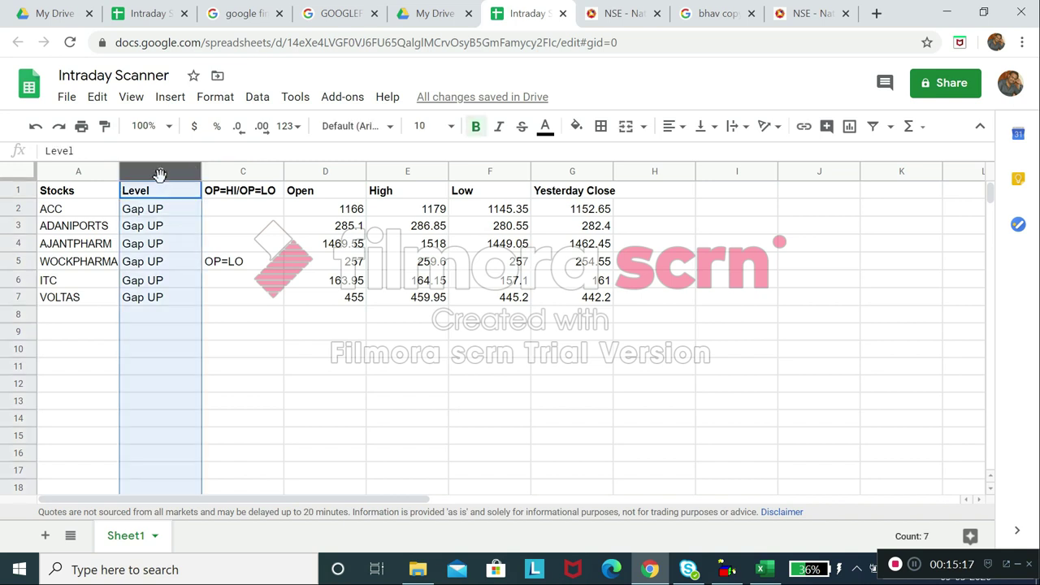
left_click(151, 213)
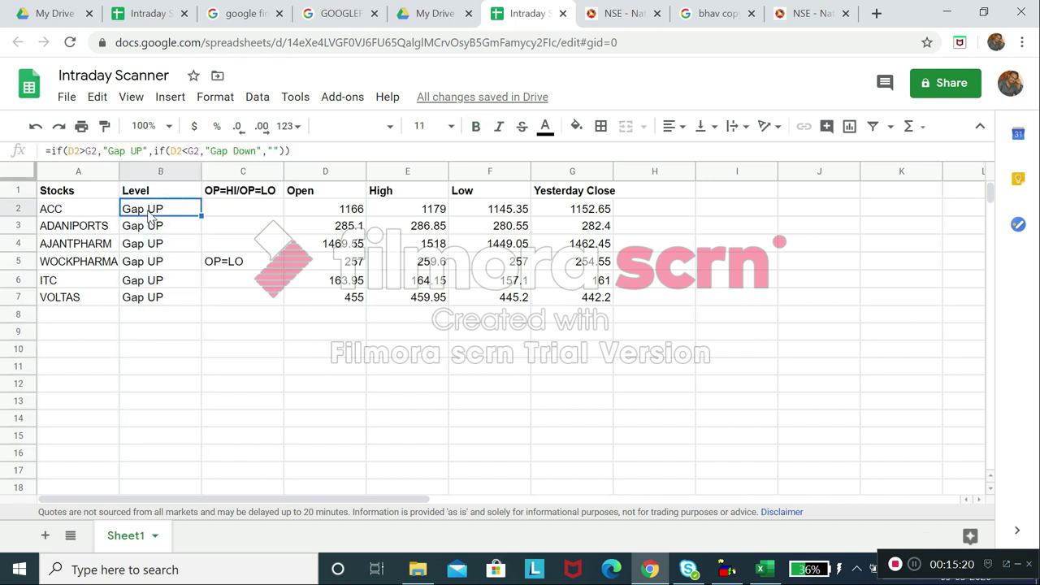
left_click(155, 304, "shift")
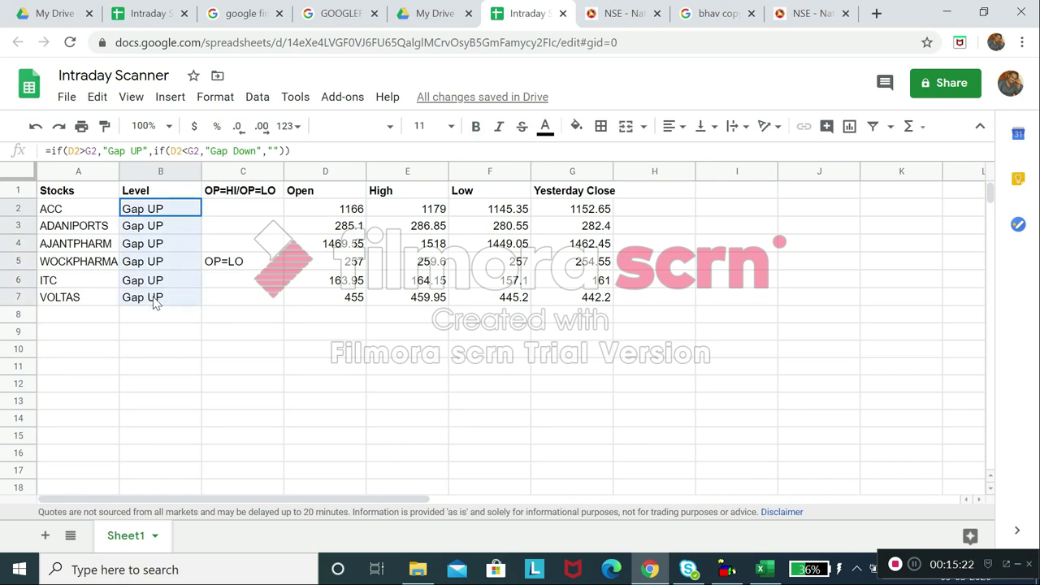
Bring up the right-click menu for B2:B7 and scroll to Conditional formatting, discarding an accidental note.
right_click(150, 255)
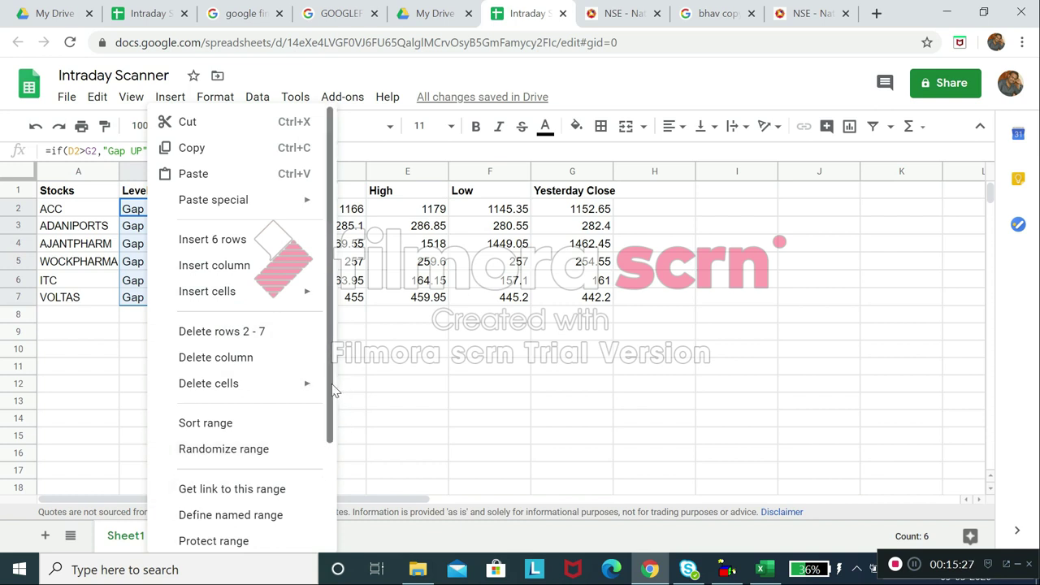
left_click_drag(333, 390, 338, 481)
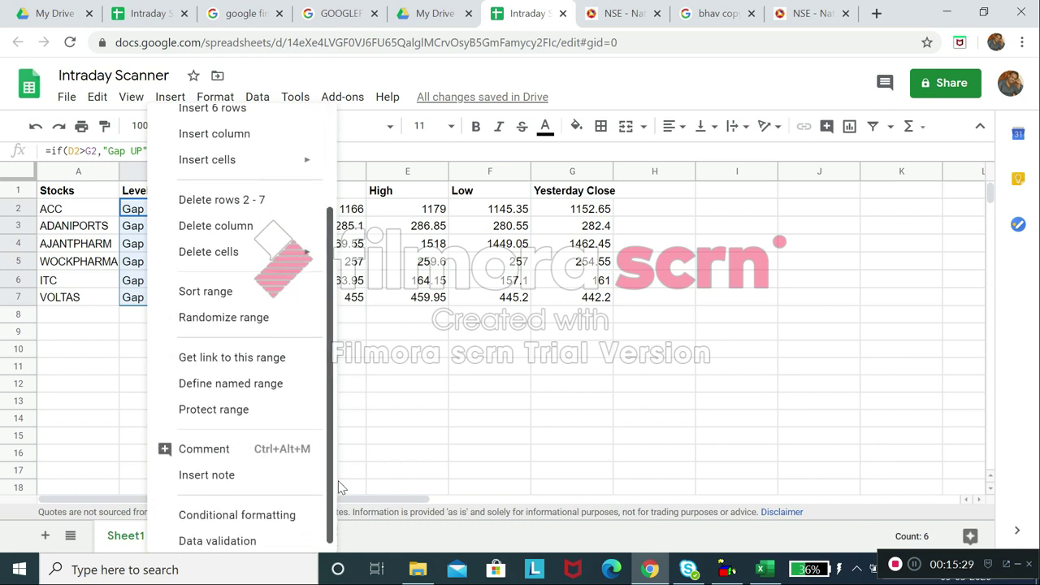
left_click(252, 477)
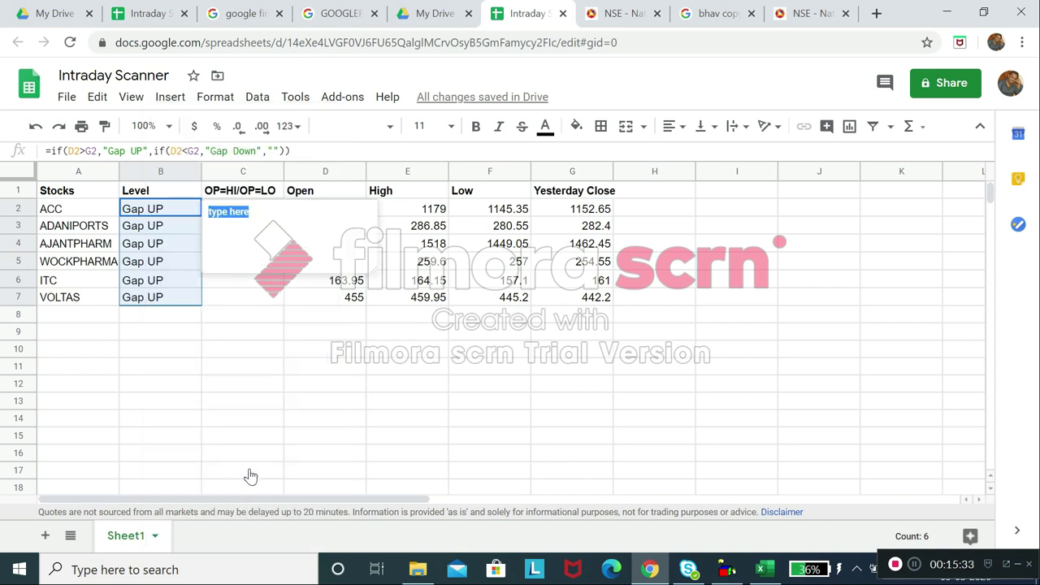
right_click(166, 243)
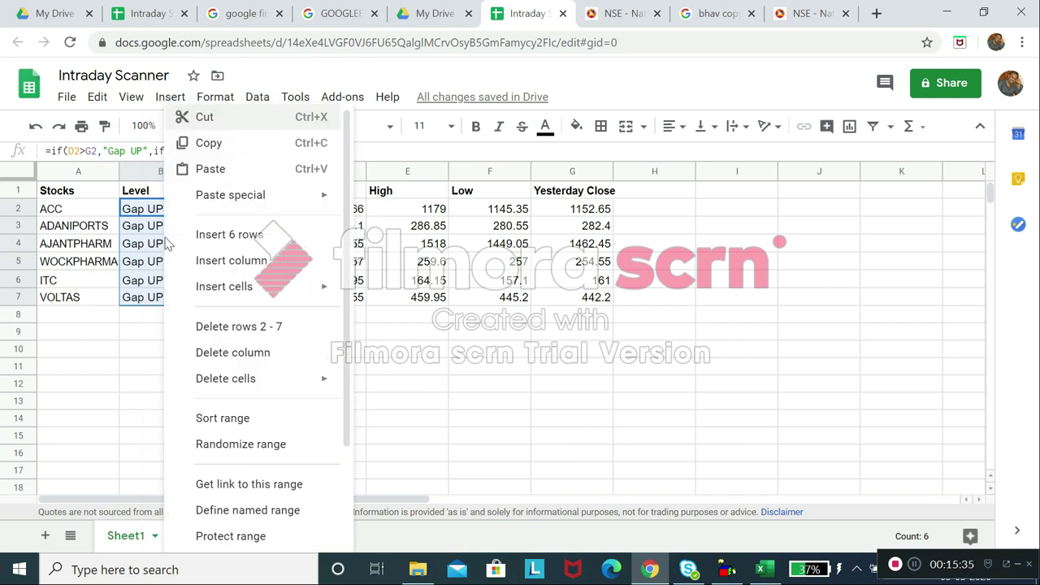
left_click_drag(348, 398, 315, 510)
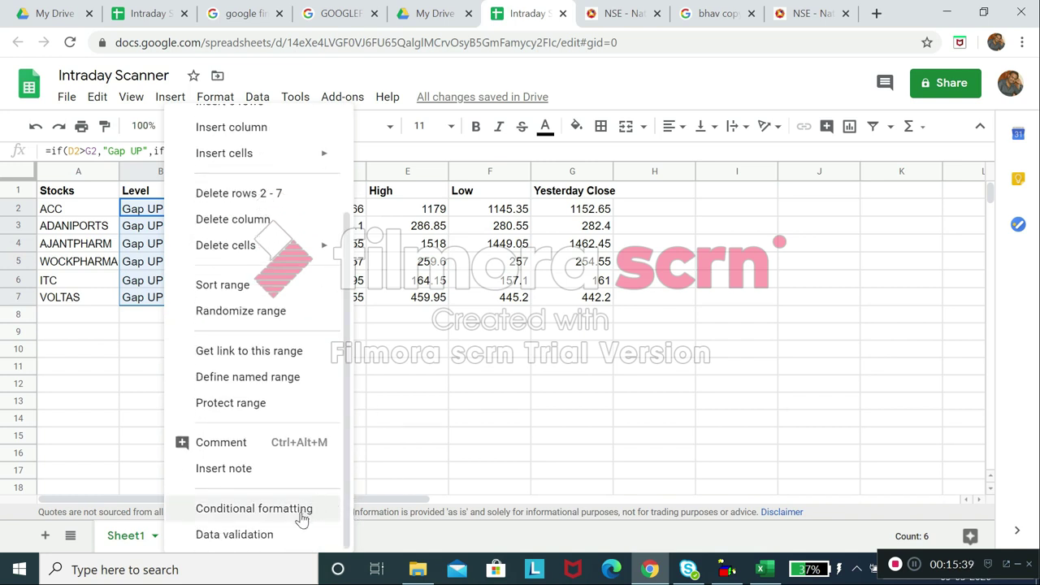
Create a Text contains 'GAP UP' rule with a red fill for B2:B7 and save it.
left_click(302, 509)
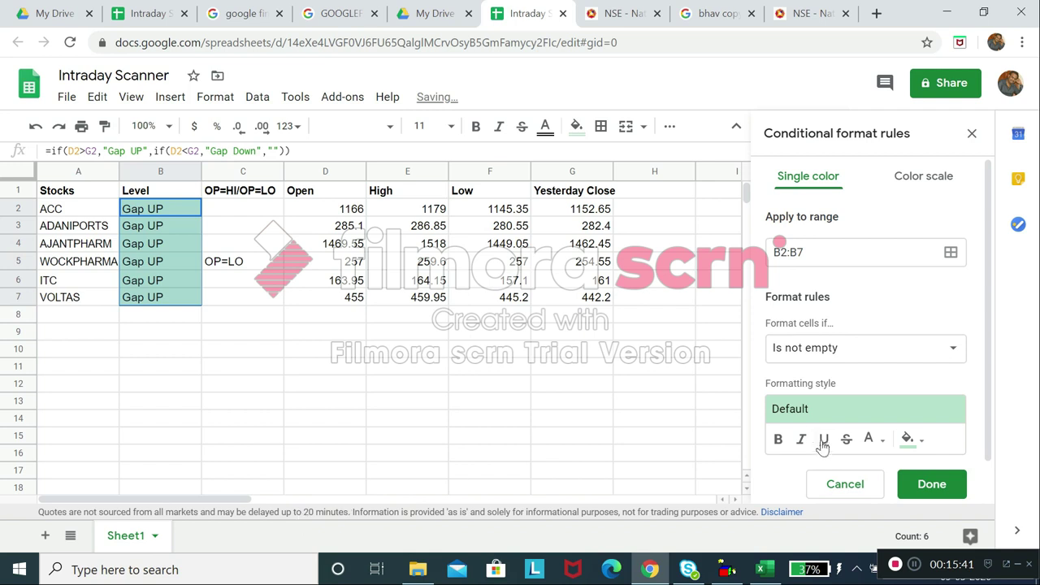
left_click(951, 355)
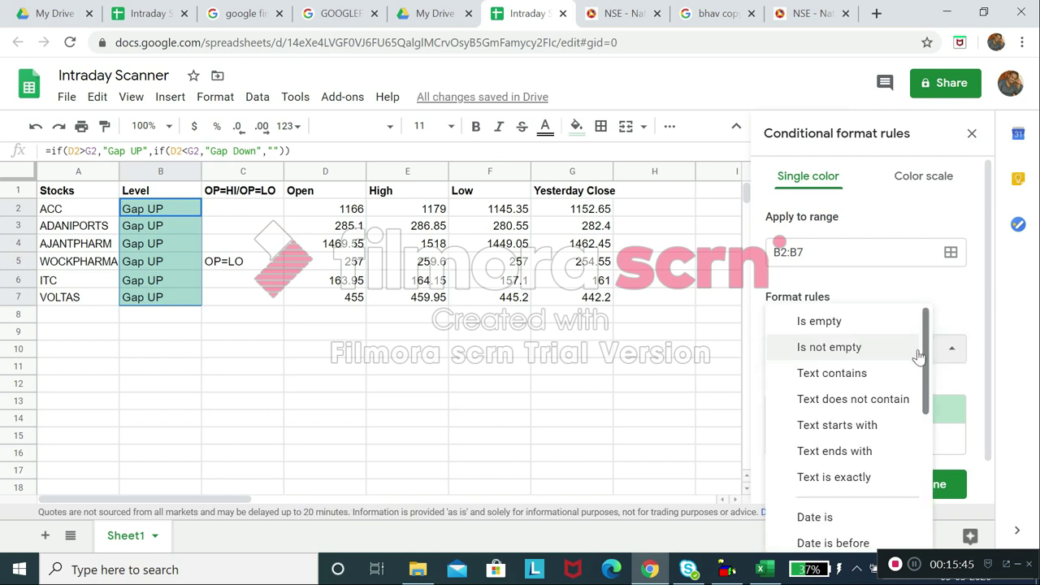
left_click(905, 380)
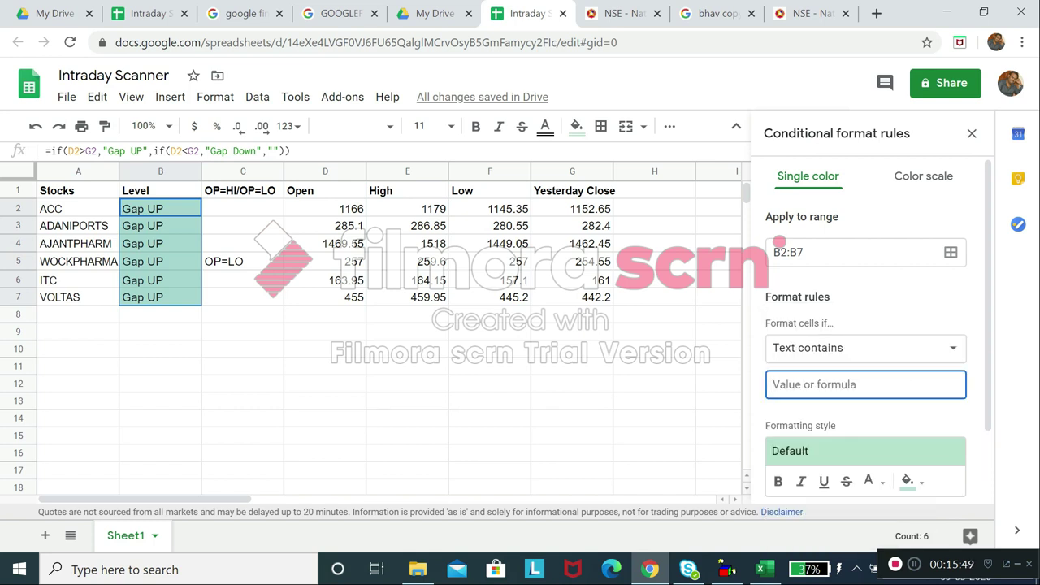
type("GAP UP")
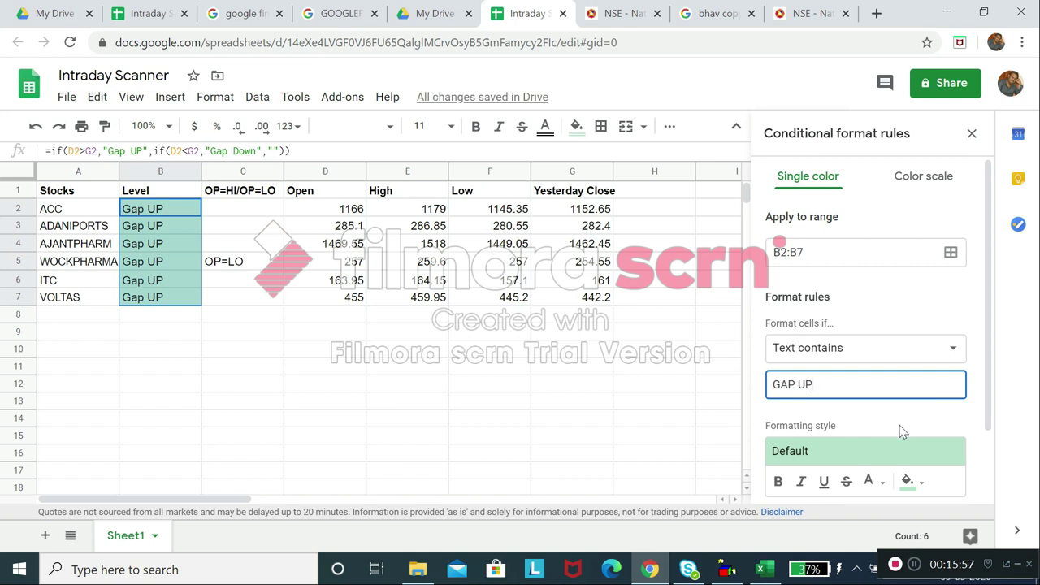
left_click(914, 483)
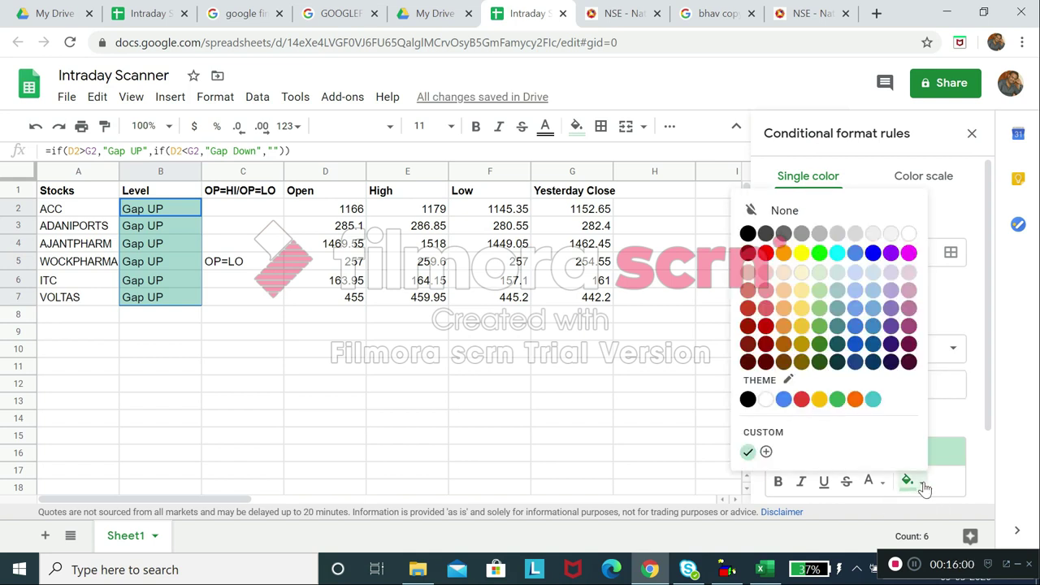
left_click(765, 253)
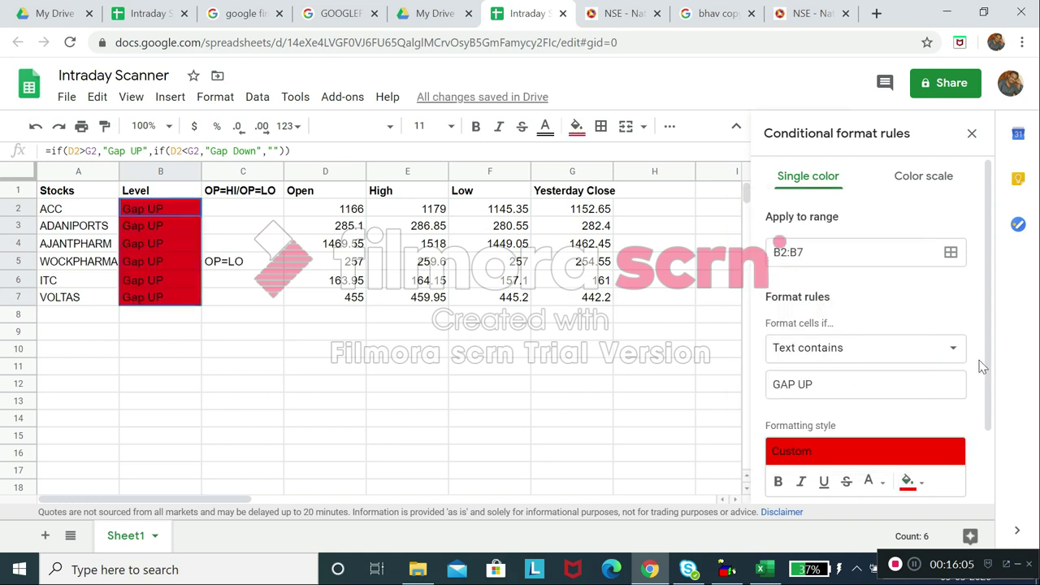
left_click_drag(993, 351, 986, 457)
left_click(945, 446)
left_click(842, 248)
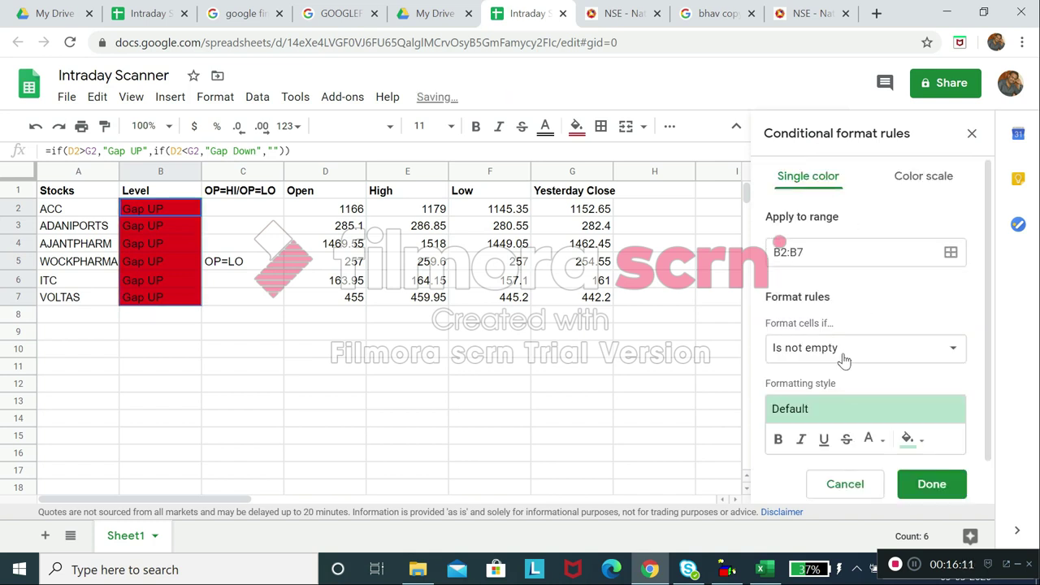
Set the new rule to Text contains 'Gap Down' with a bright green fill and save it.
left_click(843, 358)
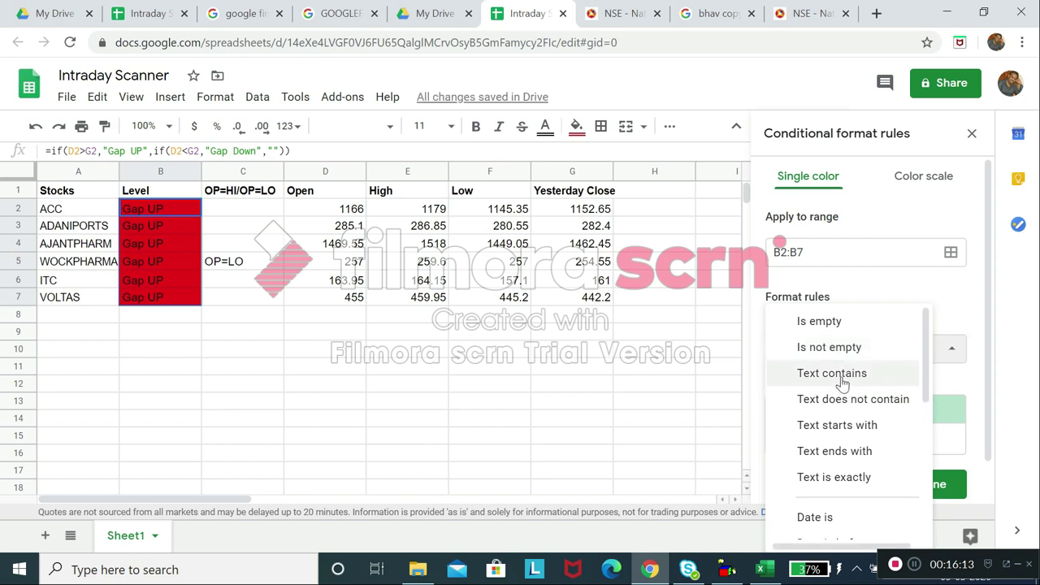
left_click(847, 374)
left_click(866, 384)
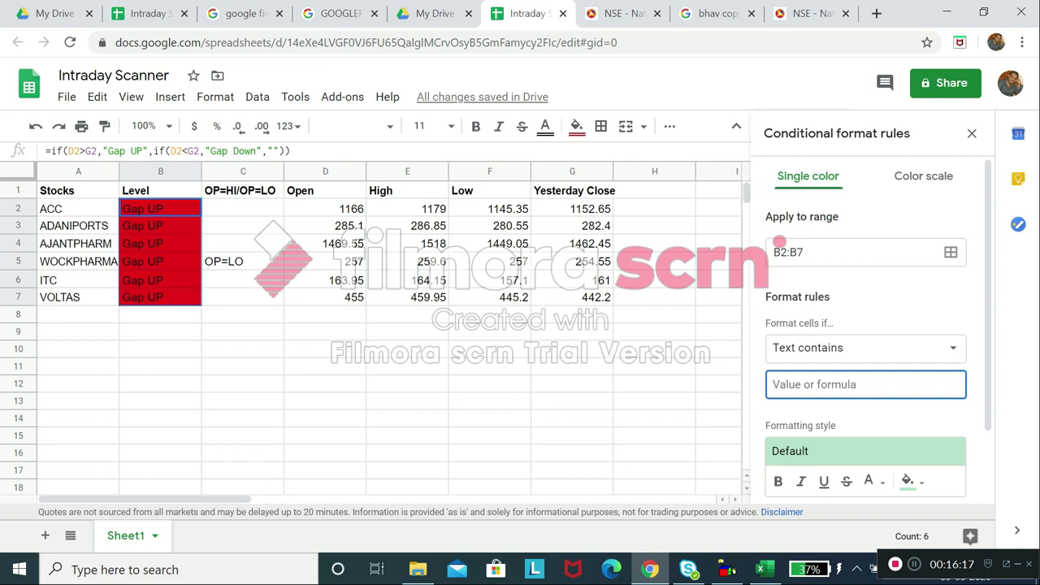
type("g")
key("BackSpace")
type("G")
type("AP")
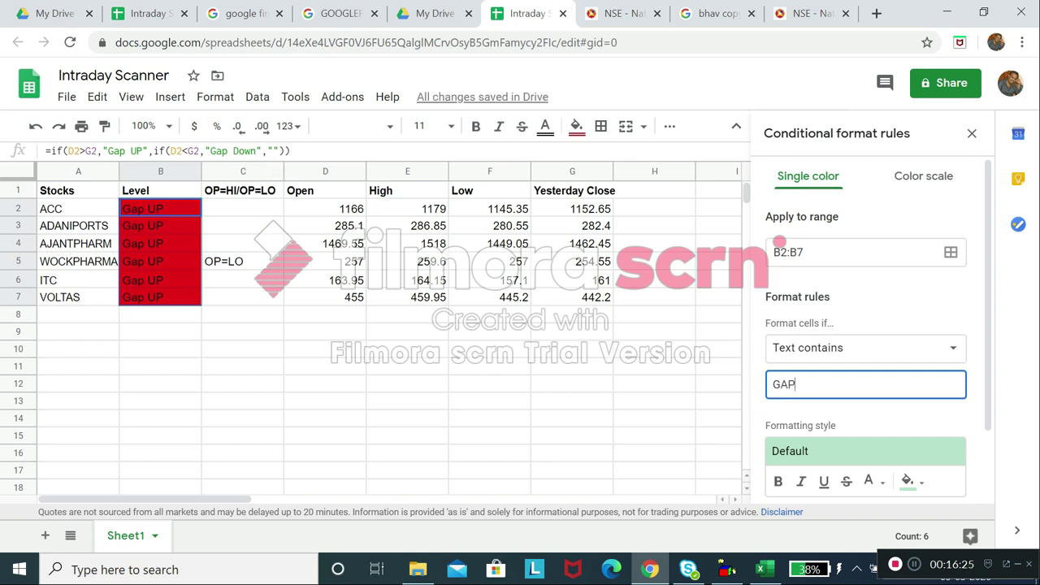
type("ap ")
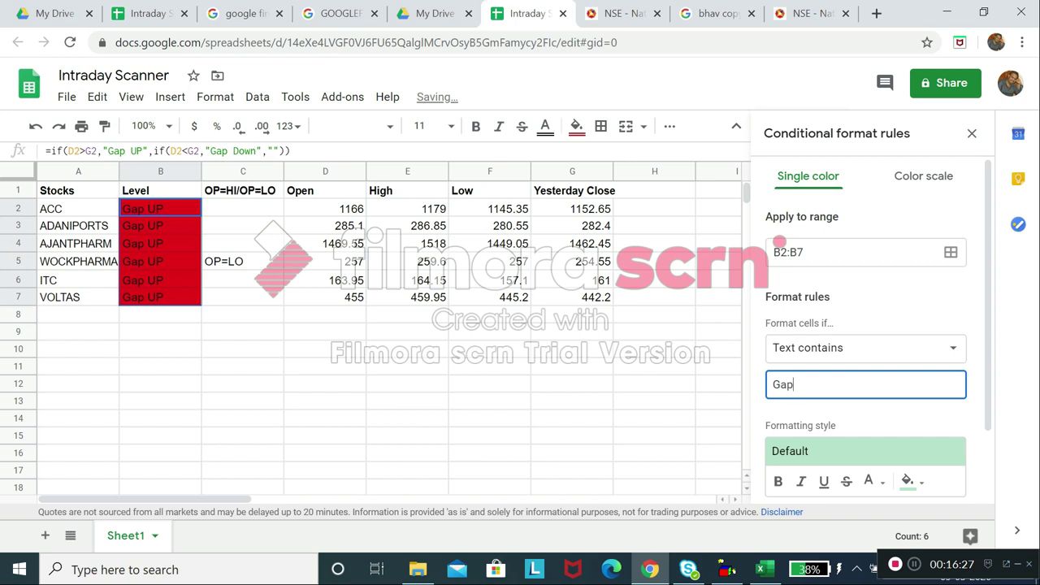
type("Down")
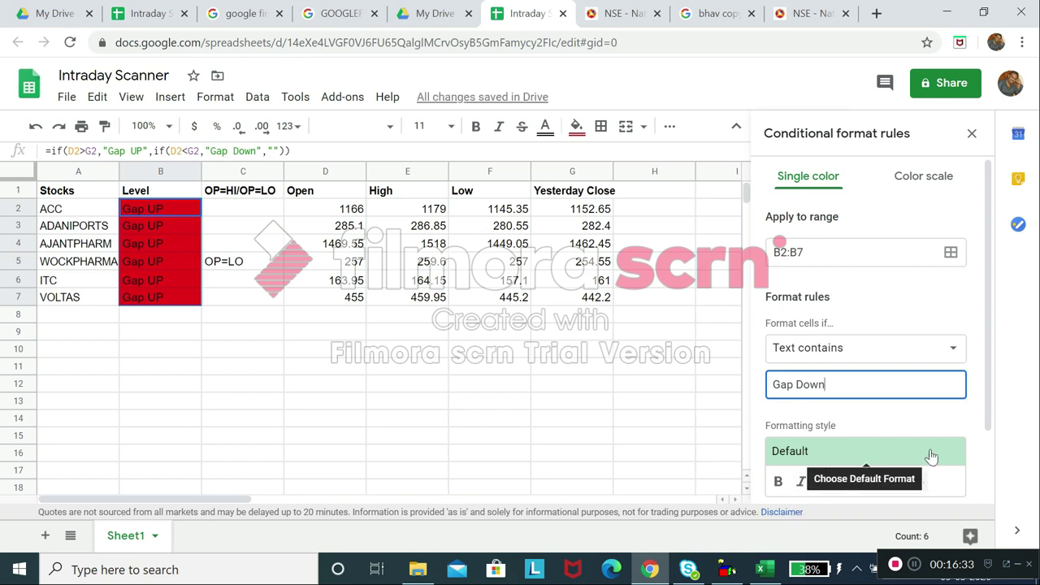
left_click(919, 482)
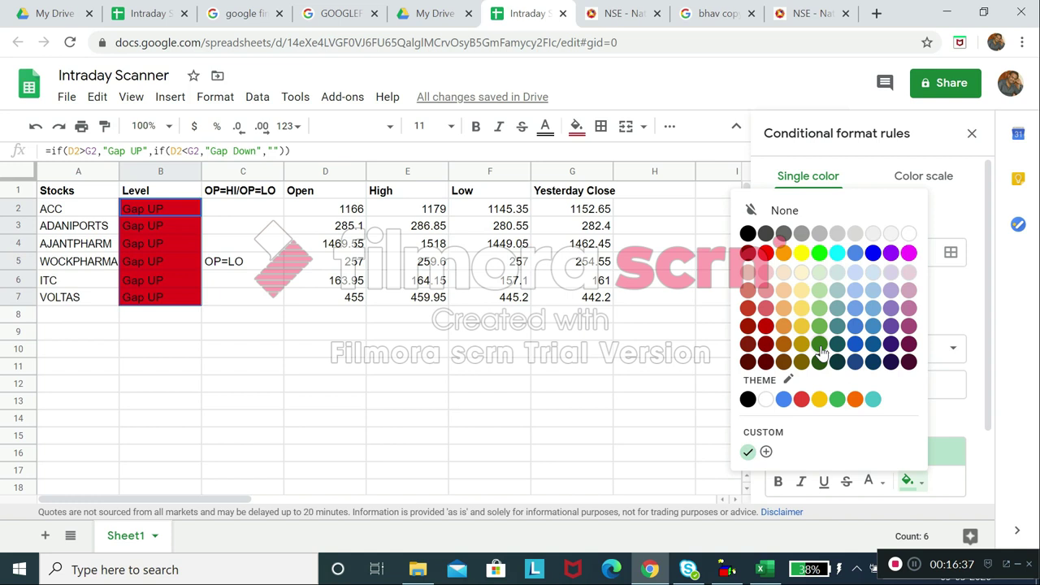
left_click(819, 253)
scroll(1005, 413, "down", 2)
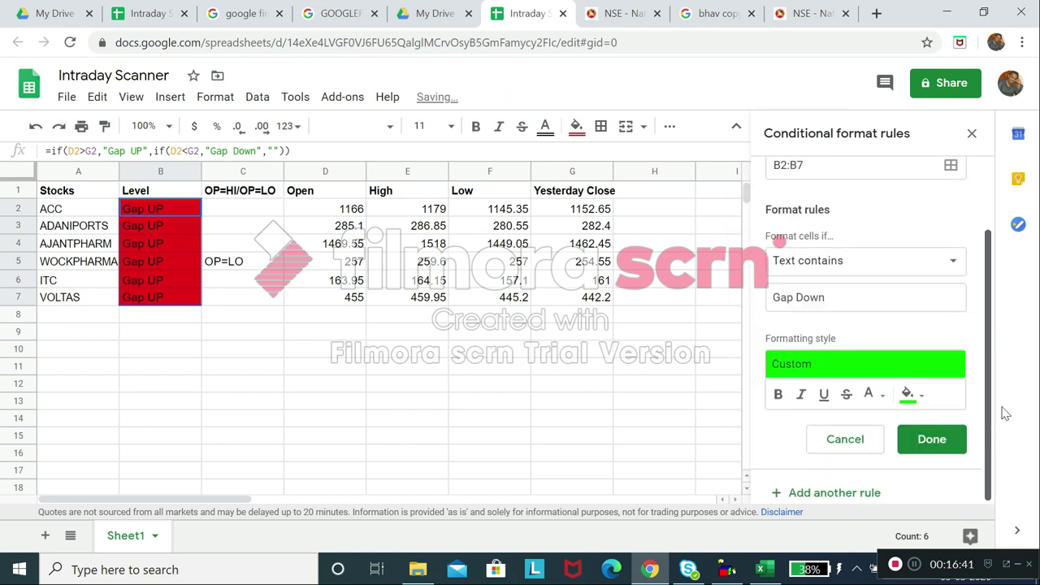
left_click(935, 445)
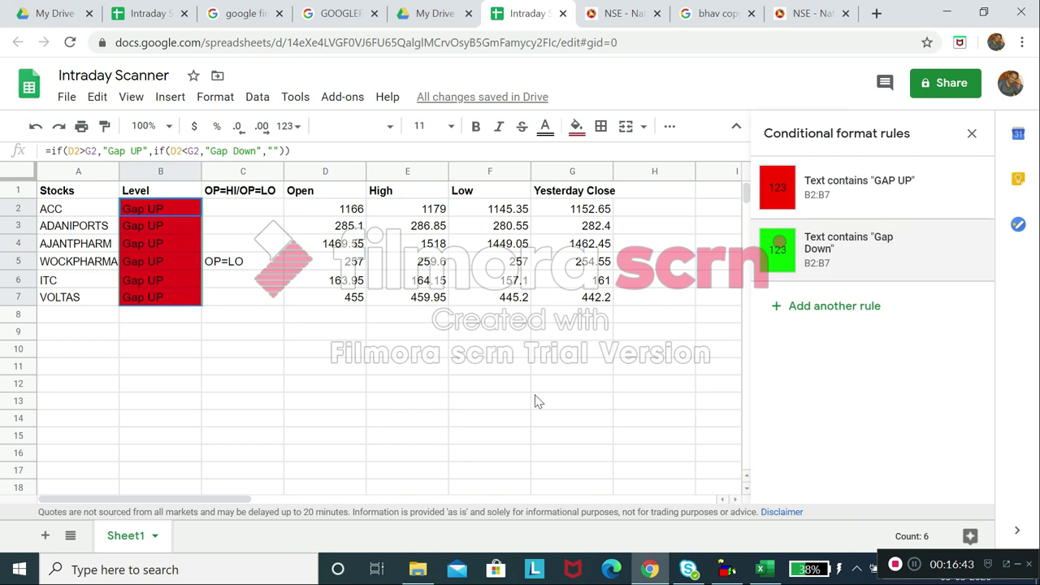
Close the Conditional format rules side panel.
left_click(974, 135)
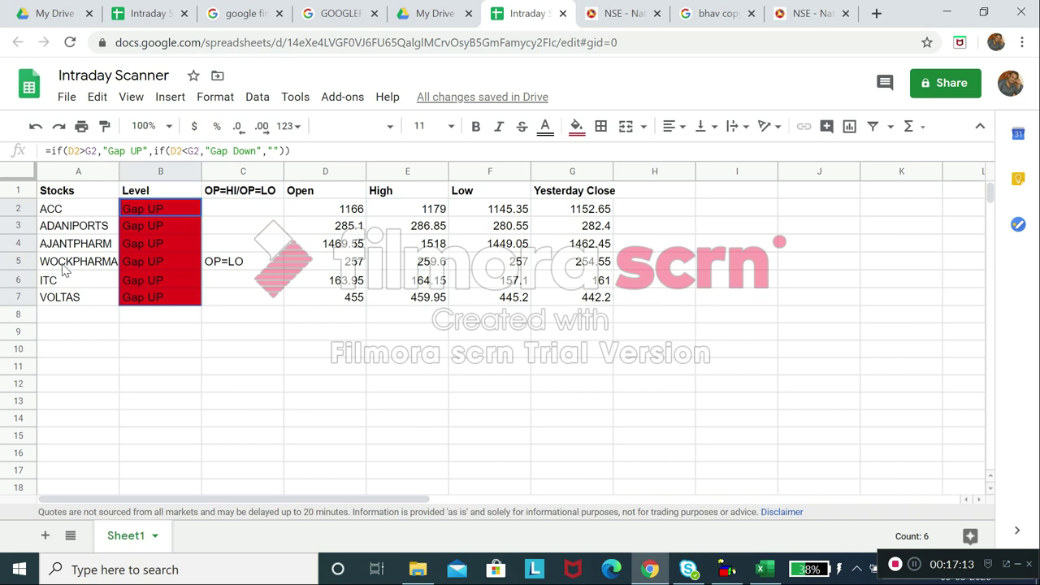
left_click(317, 215)
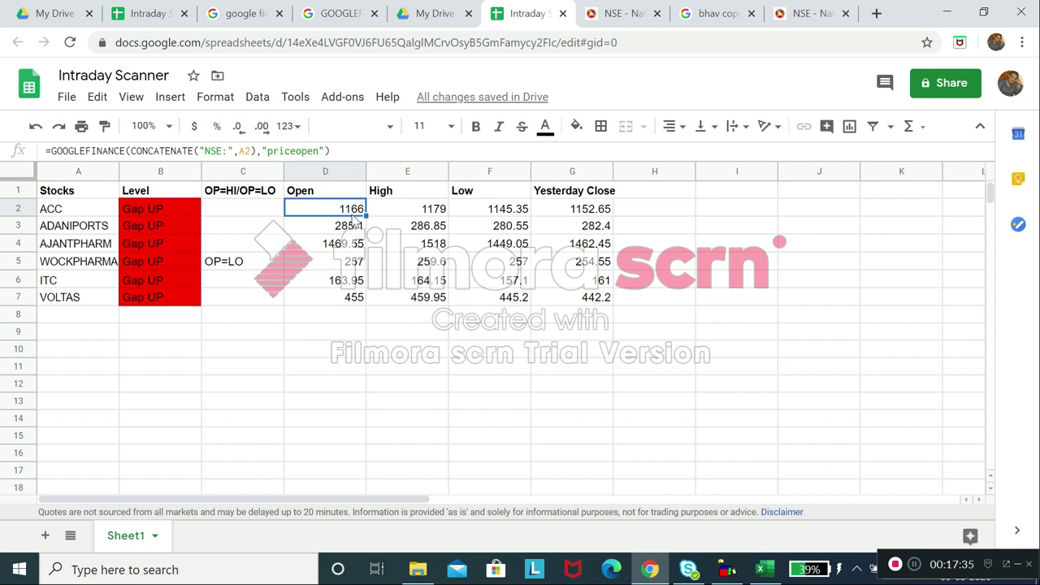
left_click(403, 218)
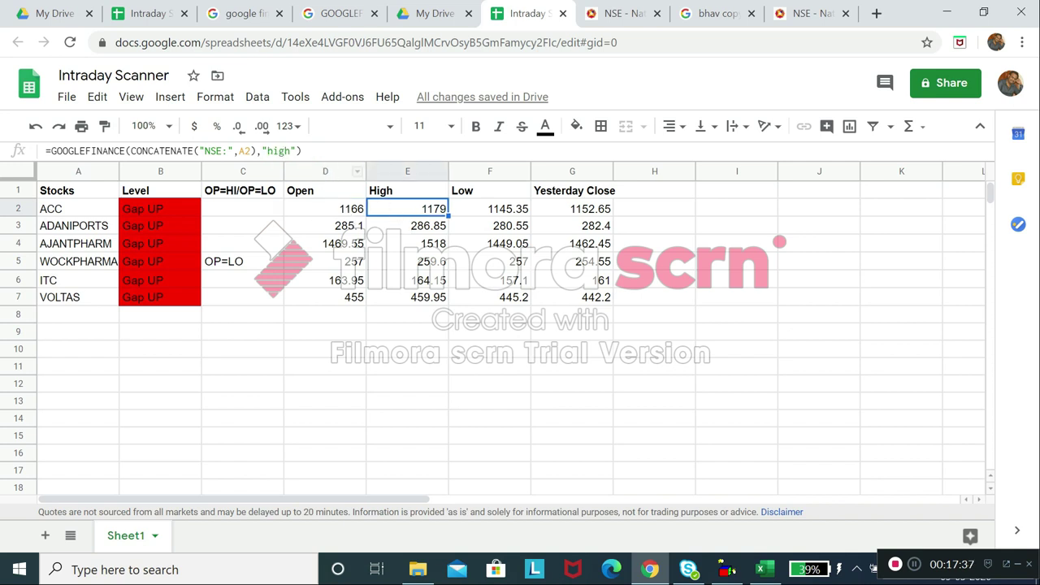
left_click(471, 213)
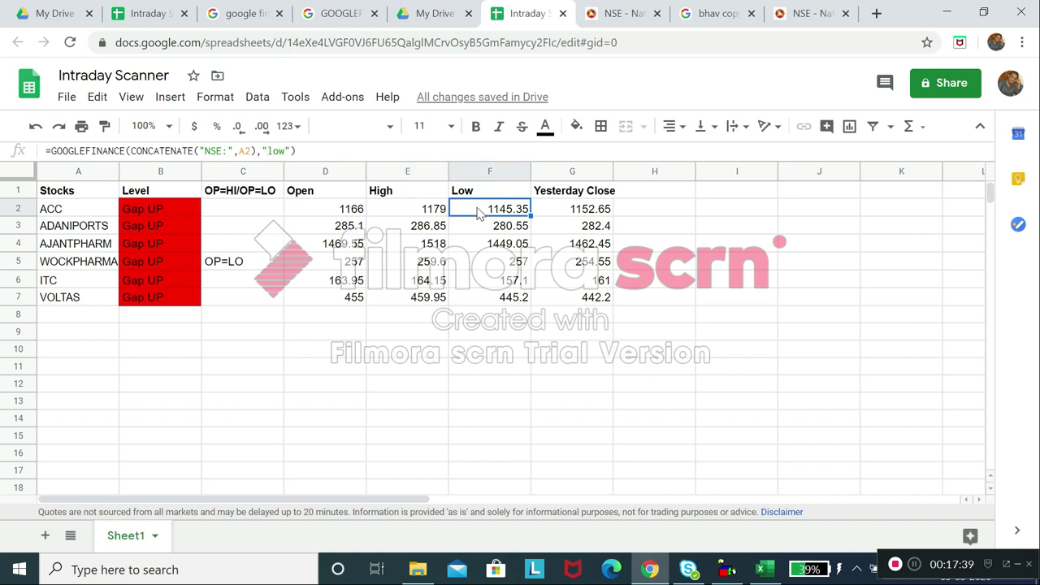
left_click(566, 209)
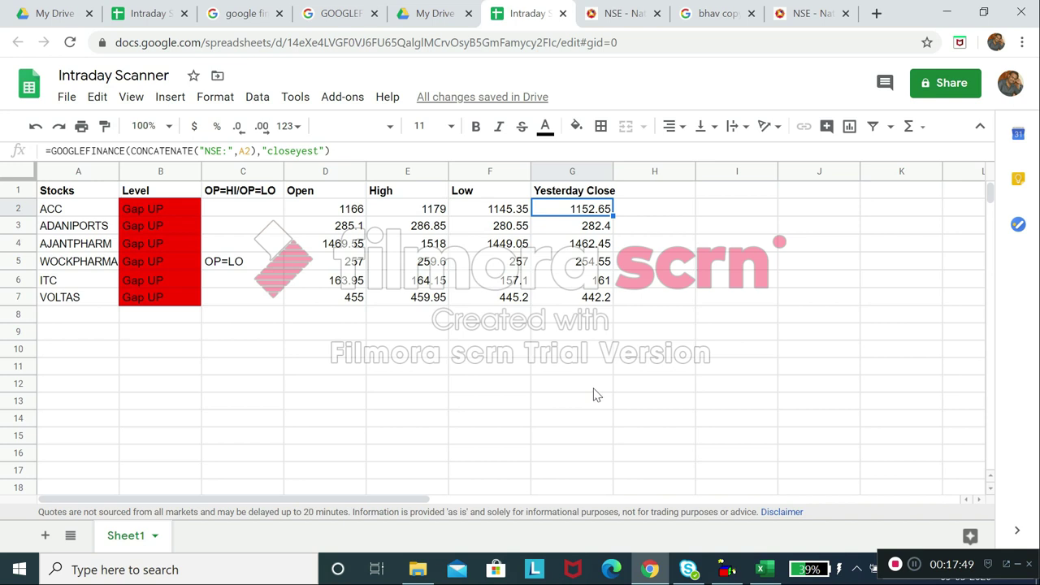
mouse_move(767, 574)
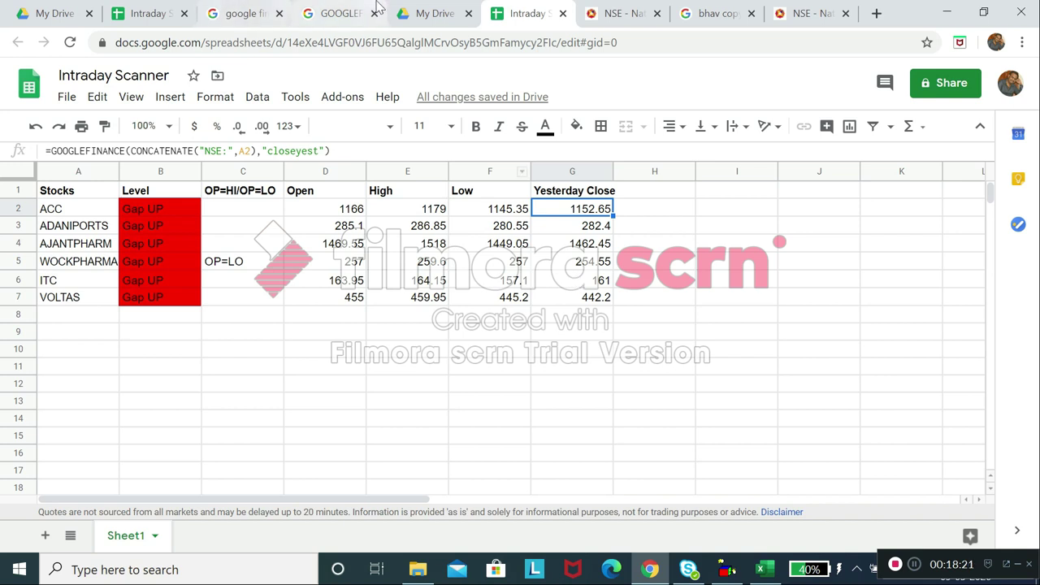
left_click(351, 14)
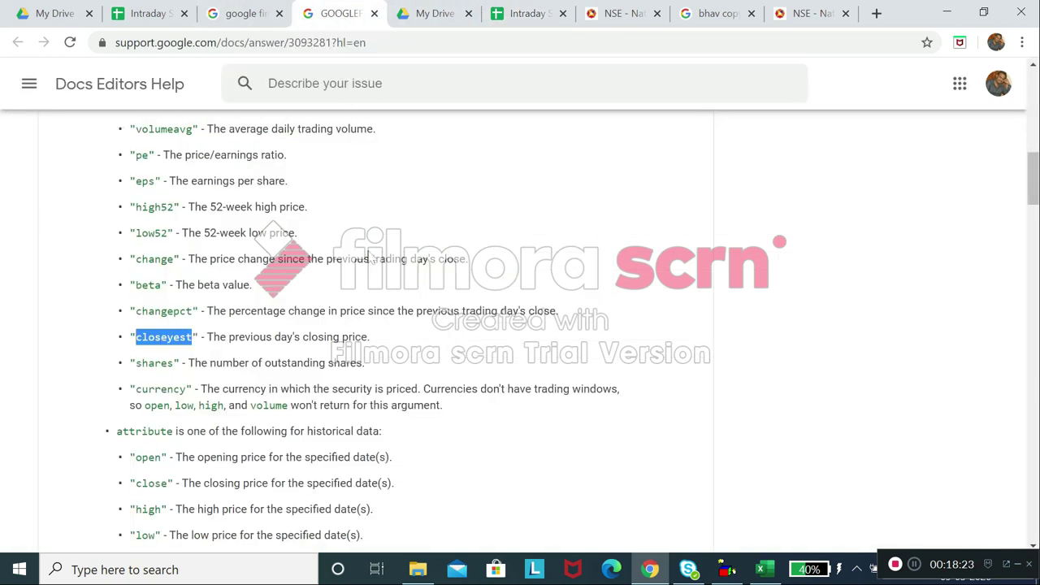
mouse_move(1035, 178)
left_mouse_down()
mouse_move(1035, 202)
mouse_move(1025, 109)
mouse_move(1035, 198)
left_mouse_up()
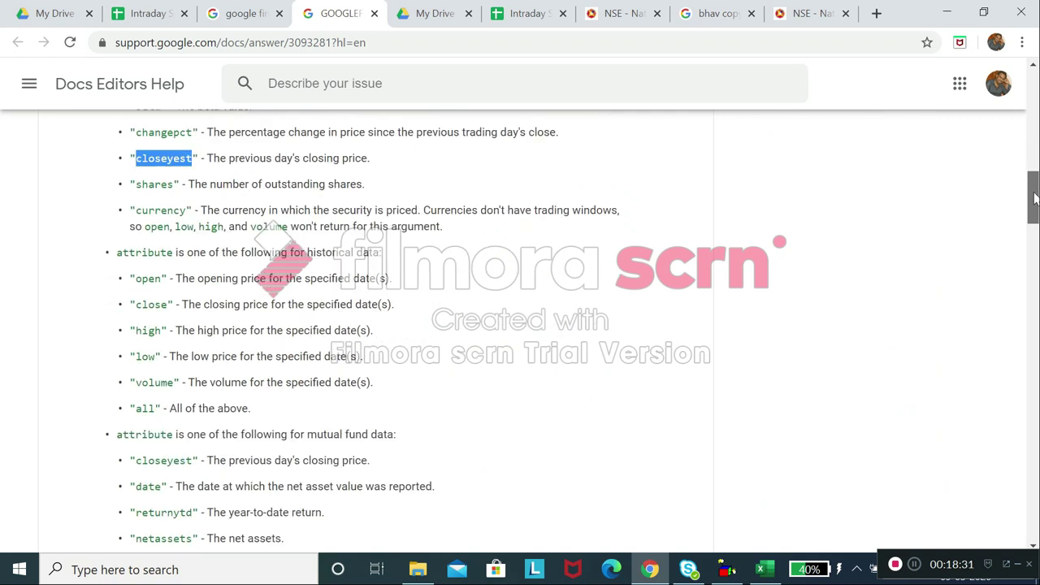
left_click_drag(1035, 199, 1032, 388)
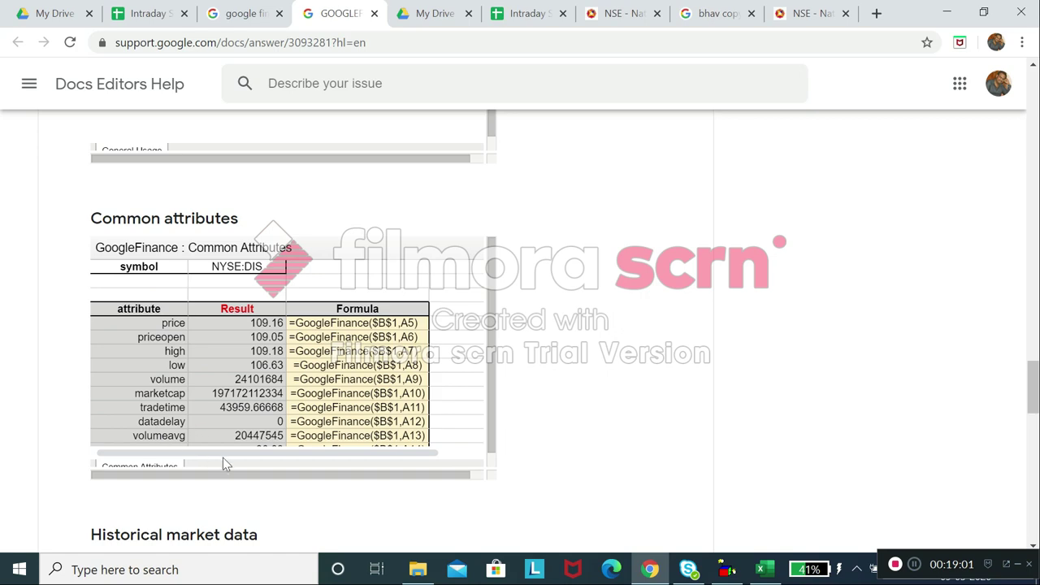
mouse_move(1035, 374)
left_mouse_down()
mouse_move(1035, 409)
mouse_move(1011, 150)
left_mouse_up()
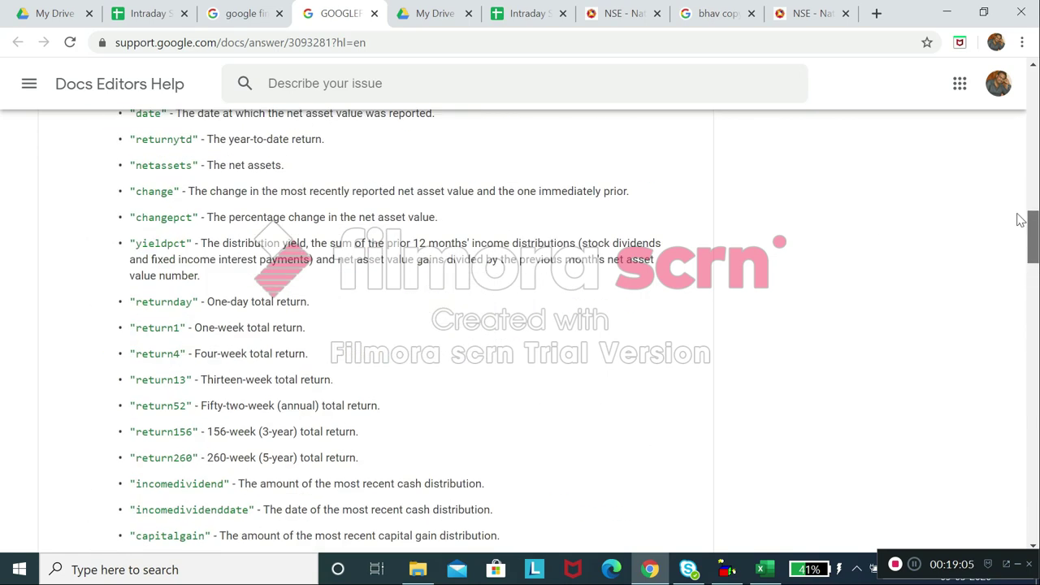
left_click(508, 8)
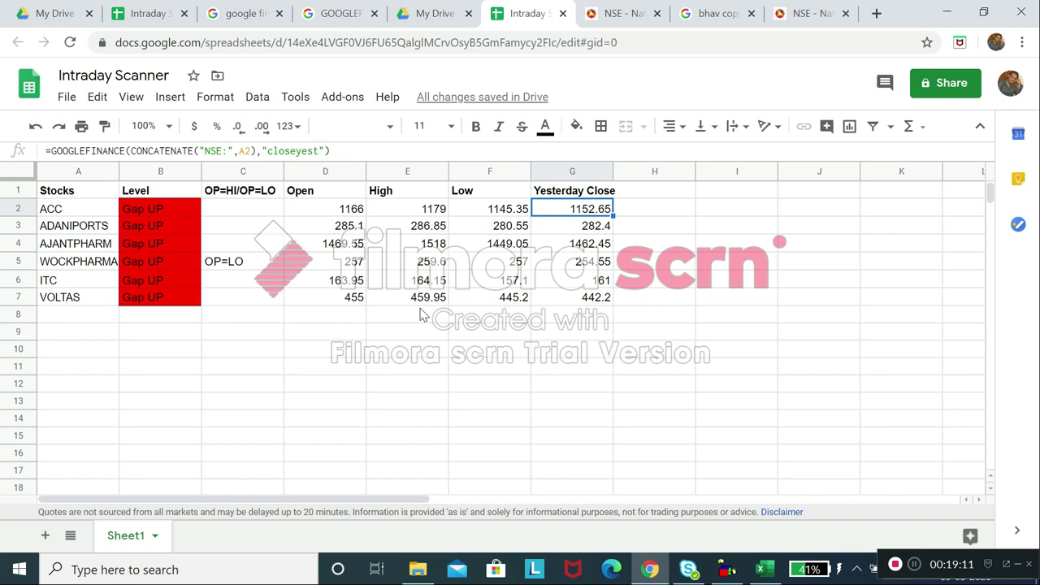
left_click(140, 11)
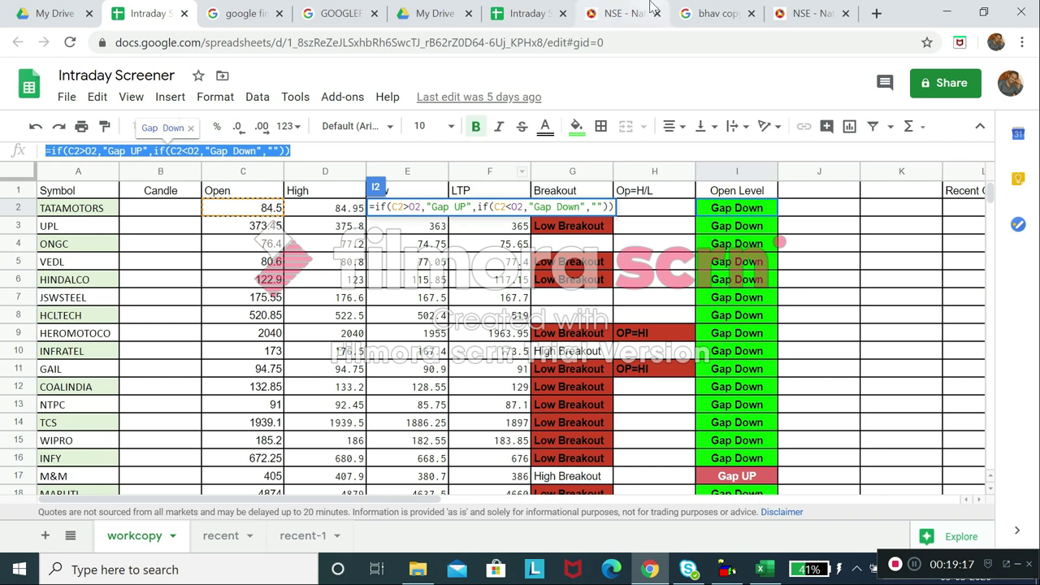
left_click(517, 15)
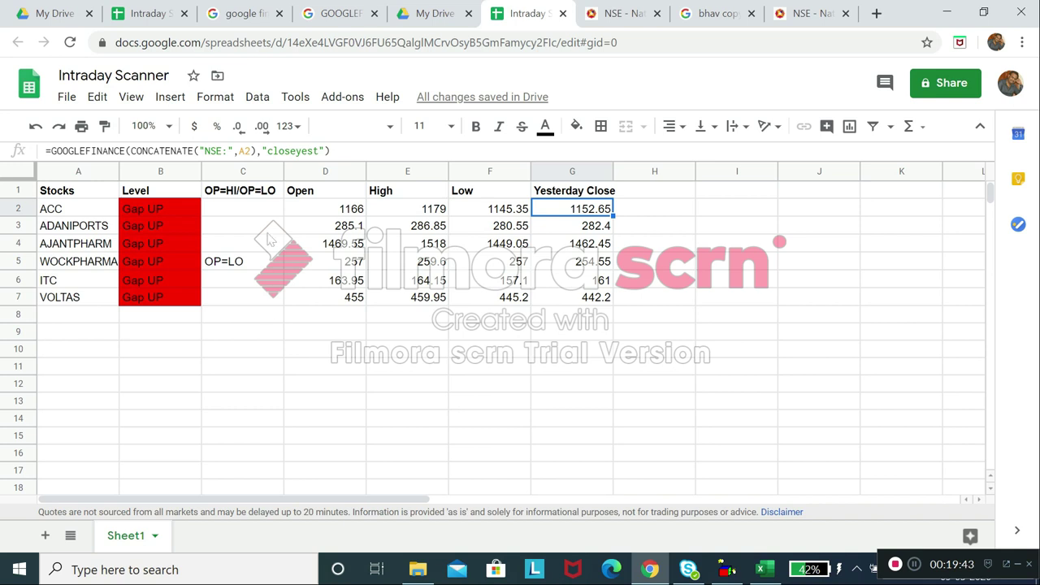
left_click(316, 9)
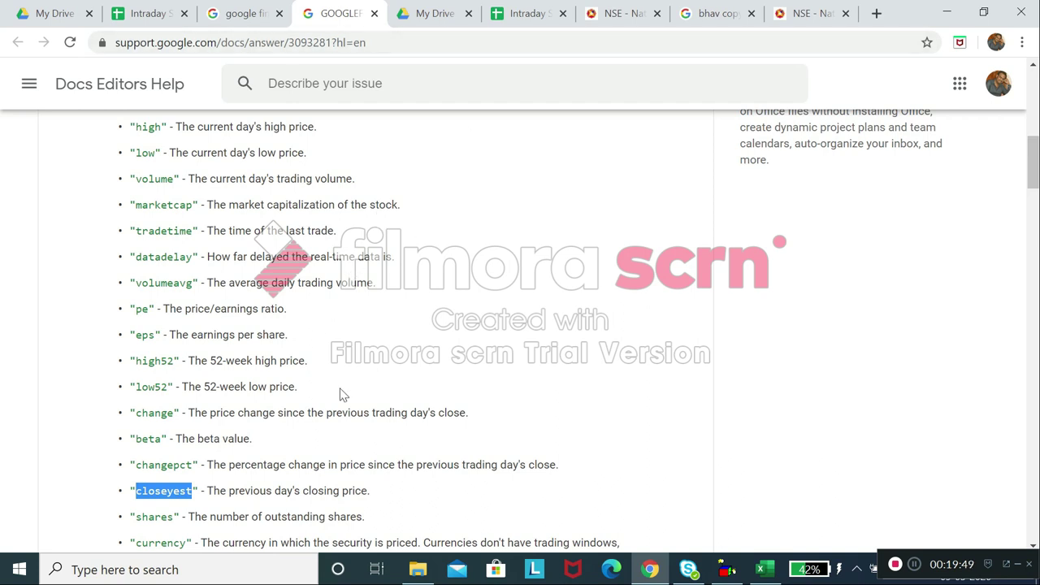
double_click(164, 231)
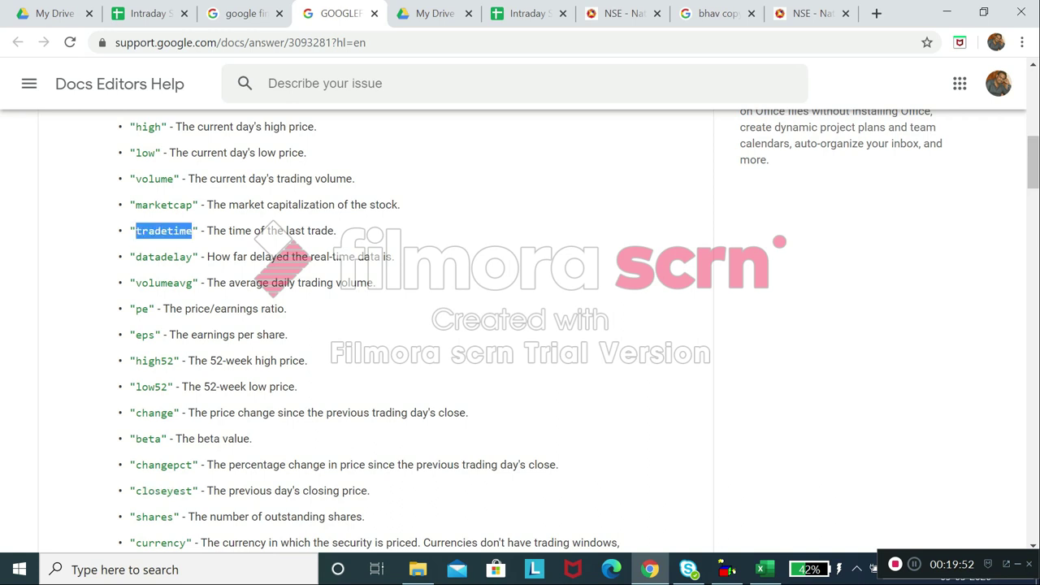
left_click(535, 13)
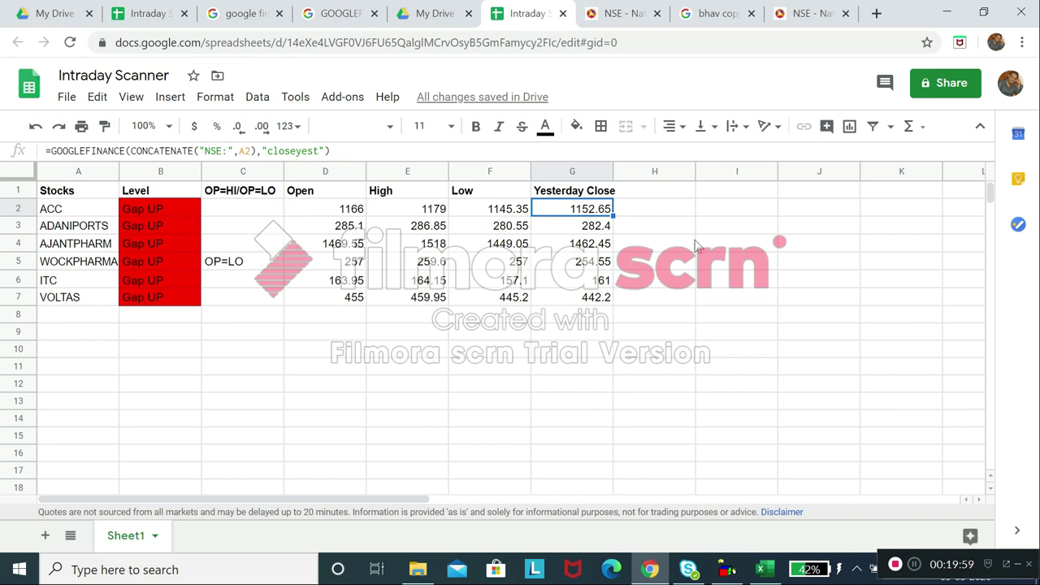
left_click(69, 98)
left_click(362, 330)
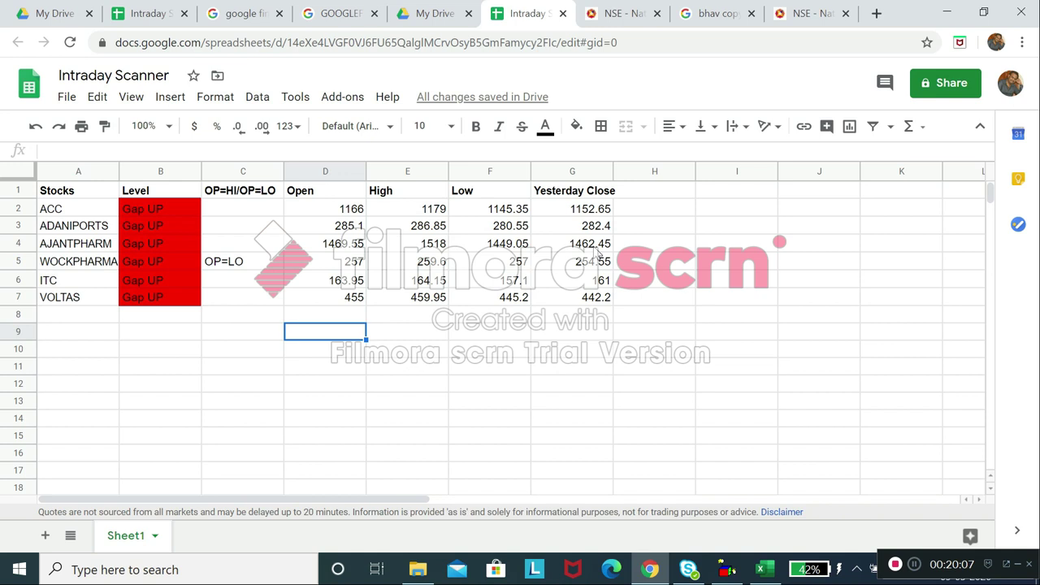
Open Google Drive's My Drive in a new browser tab via the Google apps launcher.
left_click(878, 13)
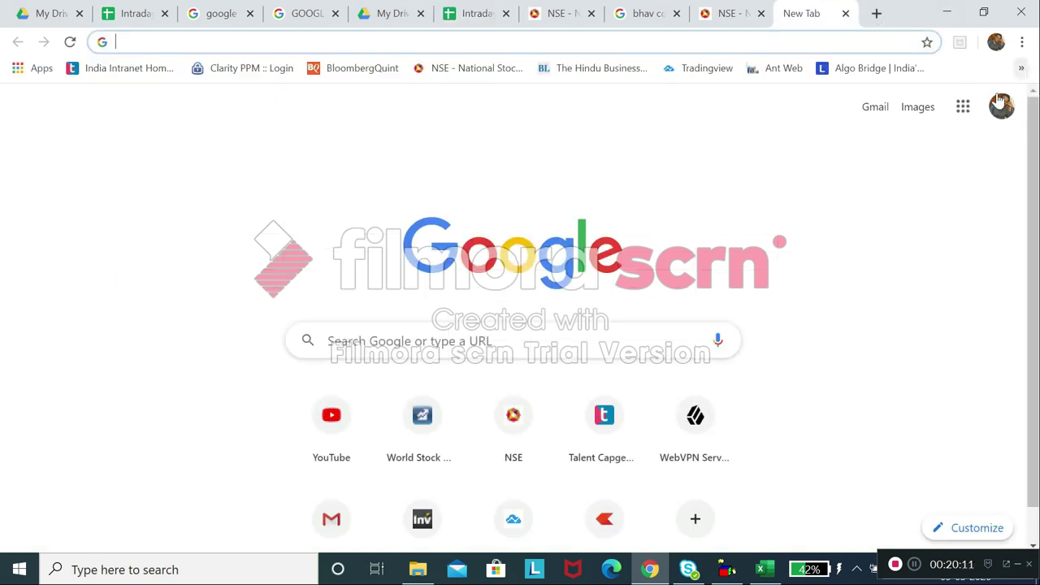
left_click(963, 106)
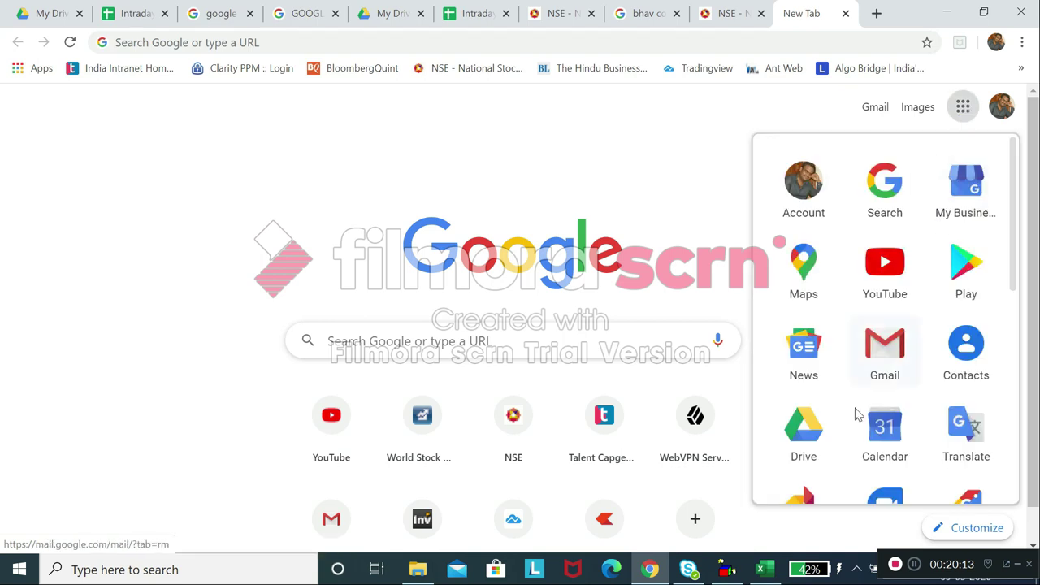
left_click(816, 424)
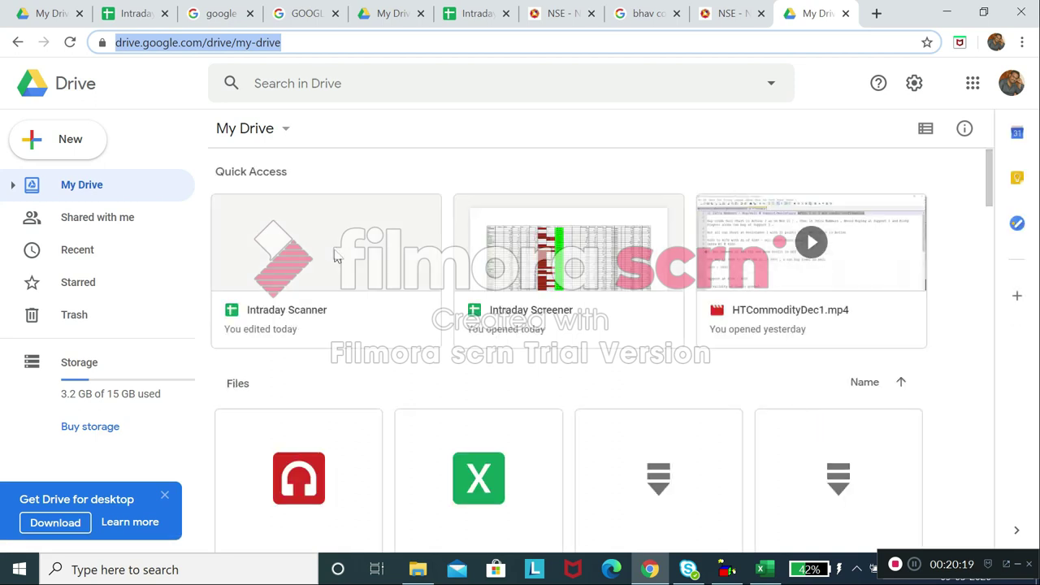
scroll(340, 258, "down", 1)
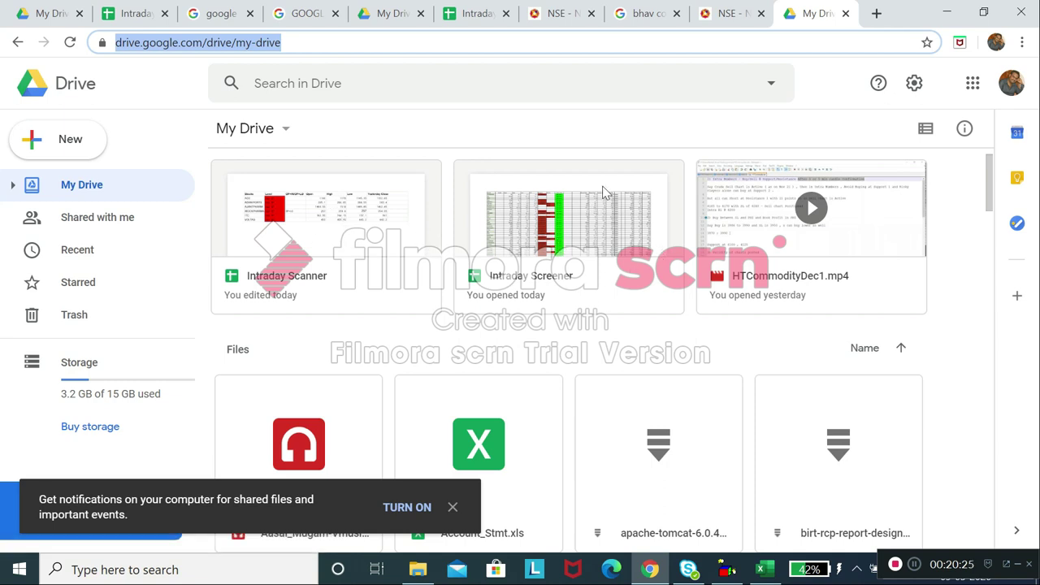
Switch back through the tabs to the NSE Archives page listing cm08MAY2020bhav.csv.zip.
left_click(627, 8)
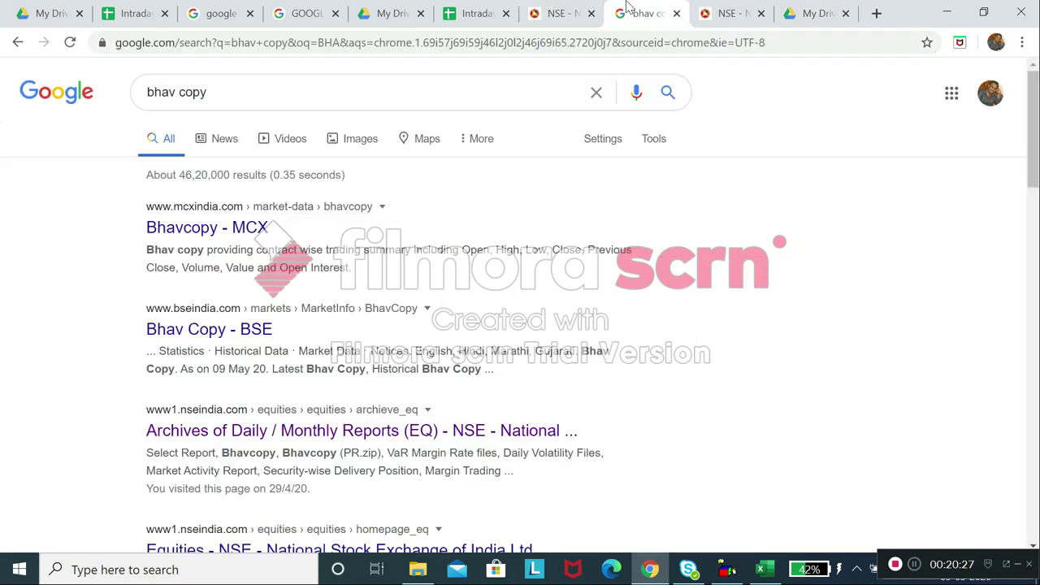
left_click(827, 8)
left_click(727, 8)
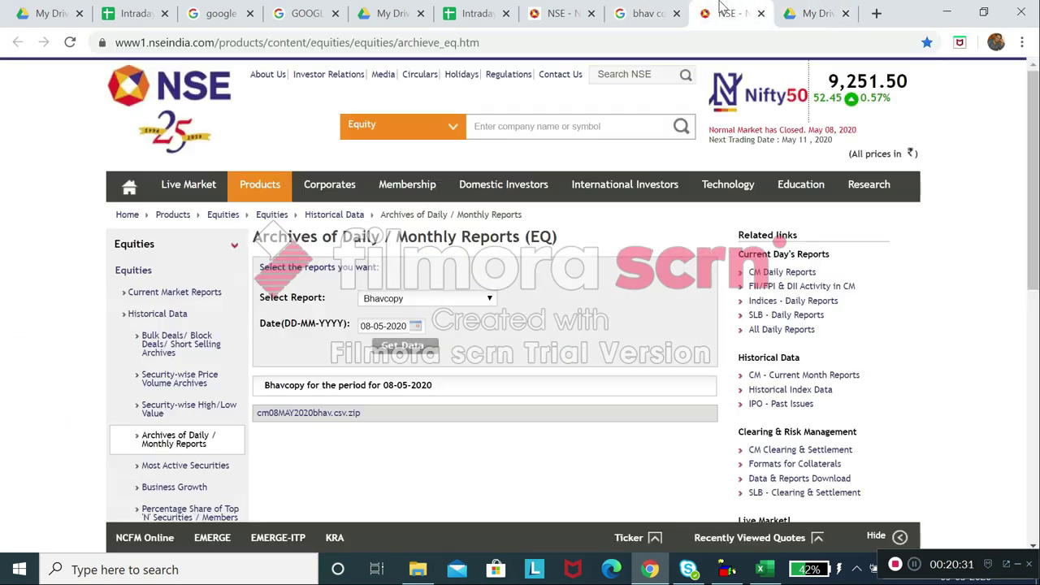
left_click(453, 9)
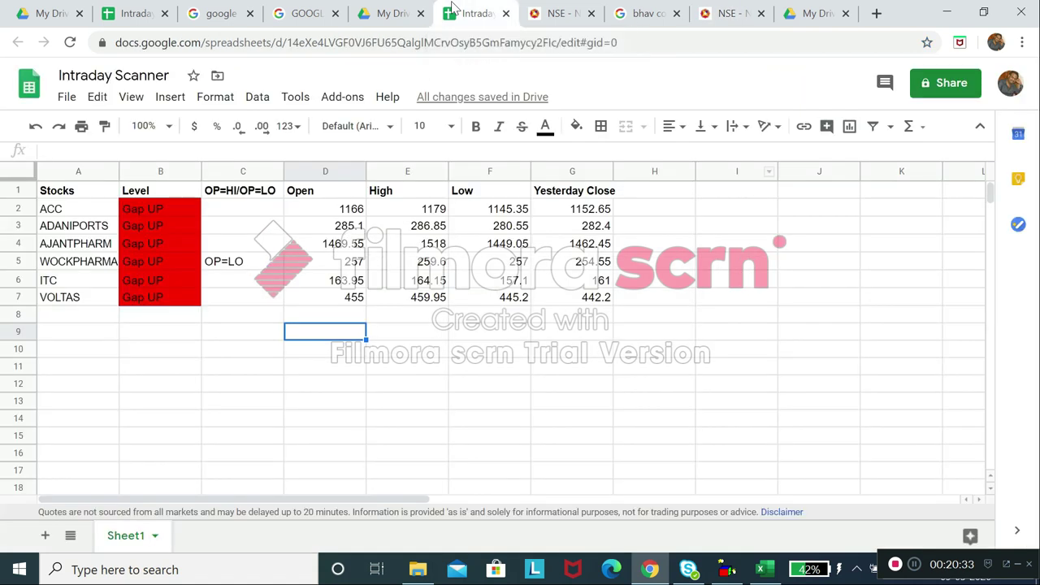